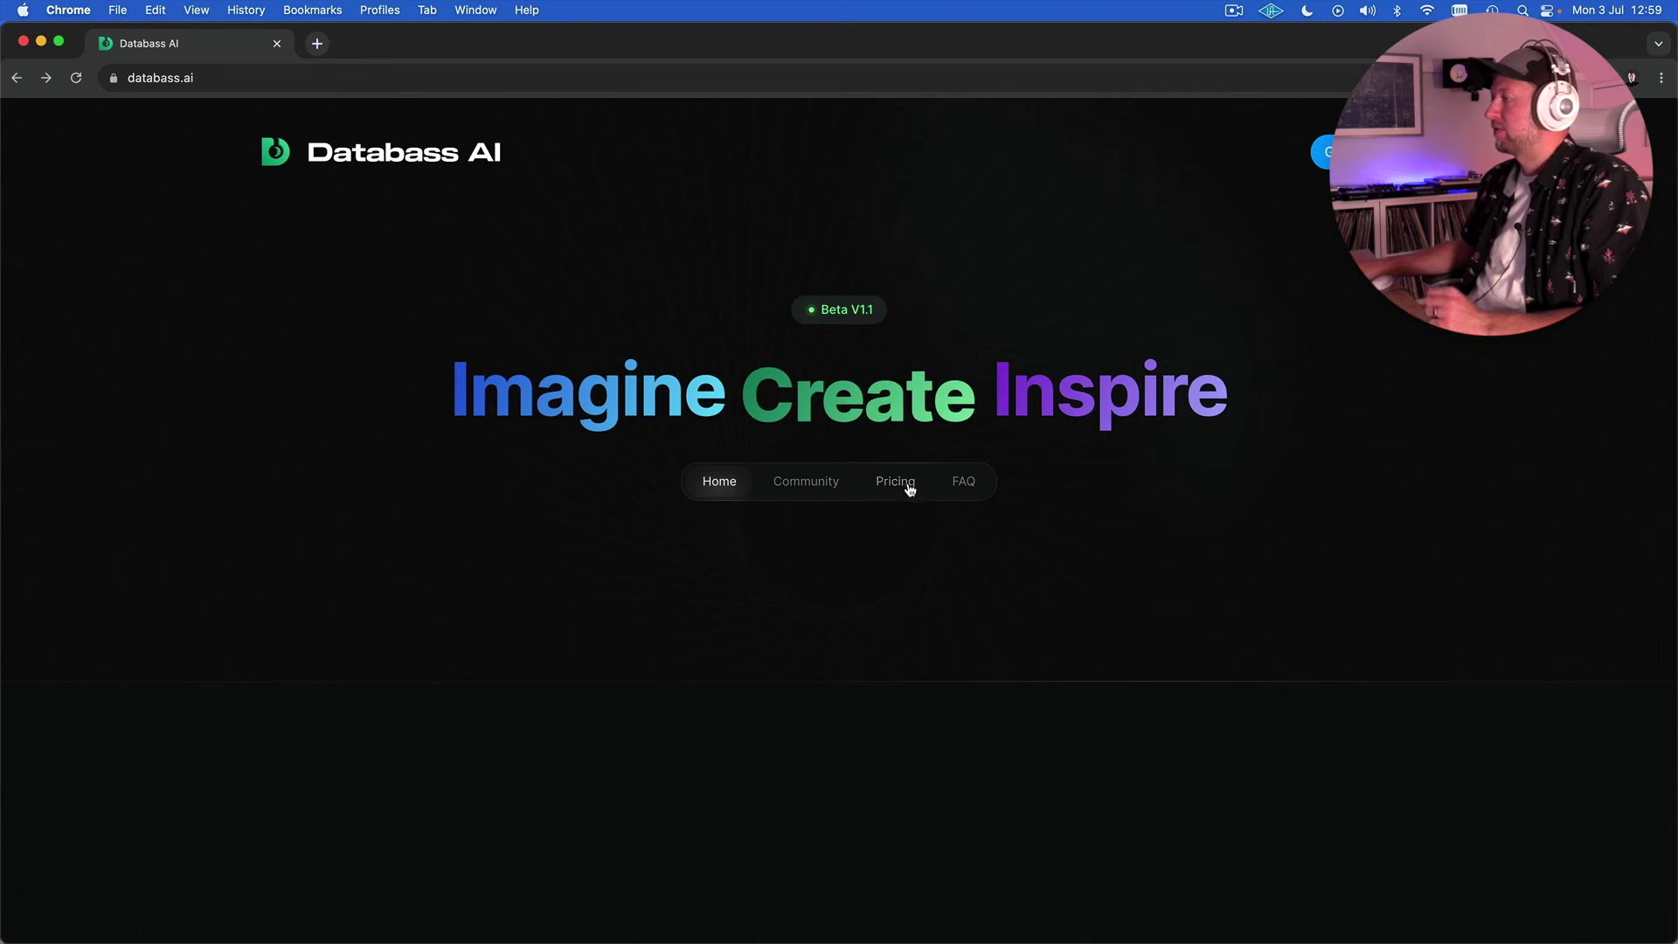
Step: Go from the databass.ai landing page to the Databass app's Home dashboard
click(1322, 151)
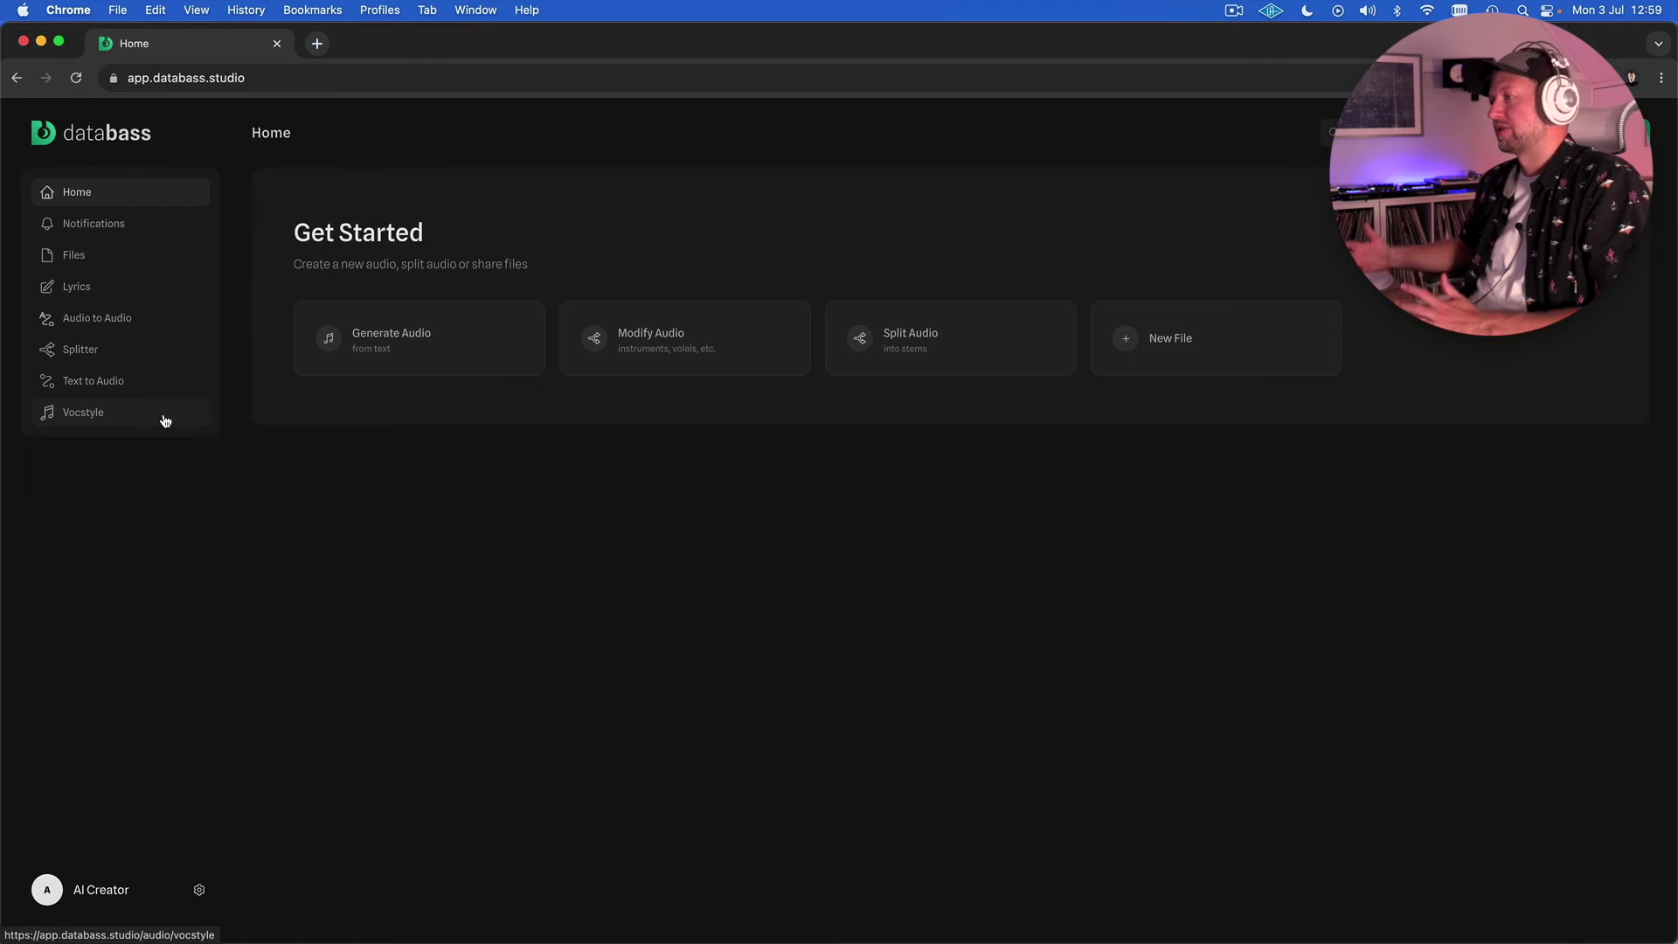
Step: Upload the 'WE NEVER SLOW DOWN' WAV from the Desktop to the Splitter and split it into stems
click(180, 350)
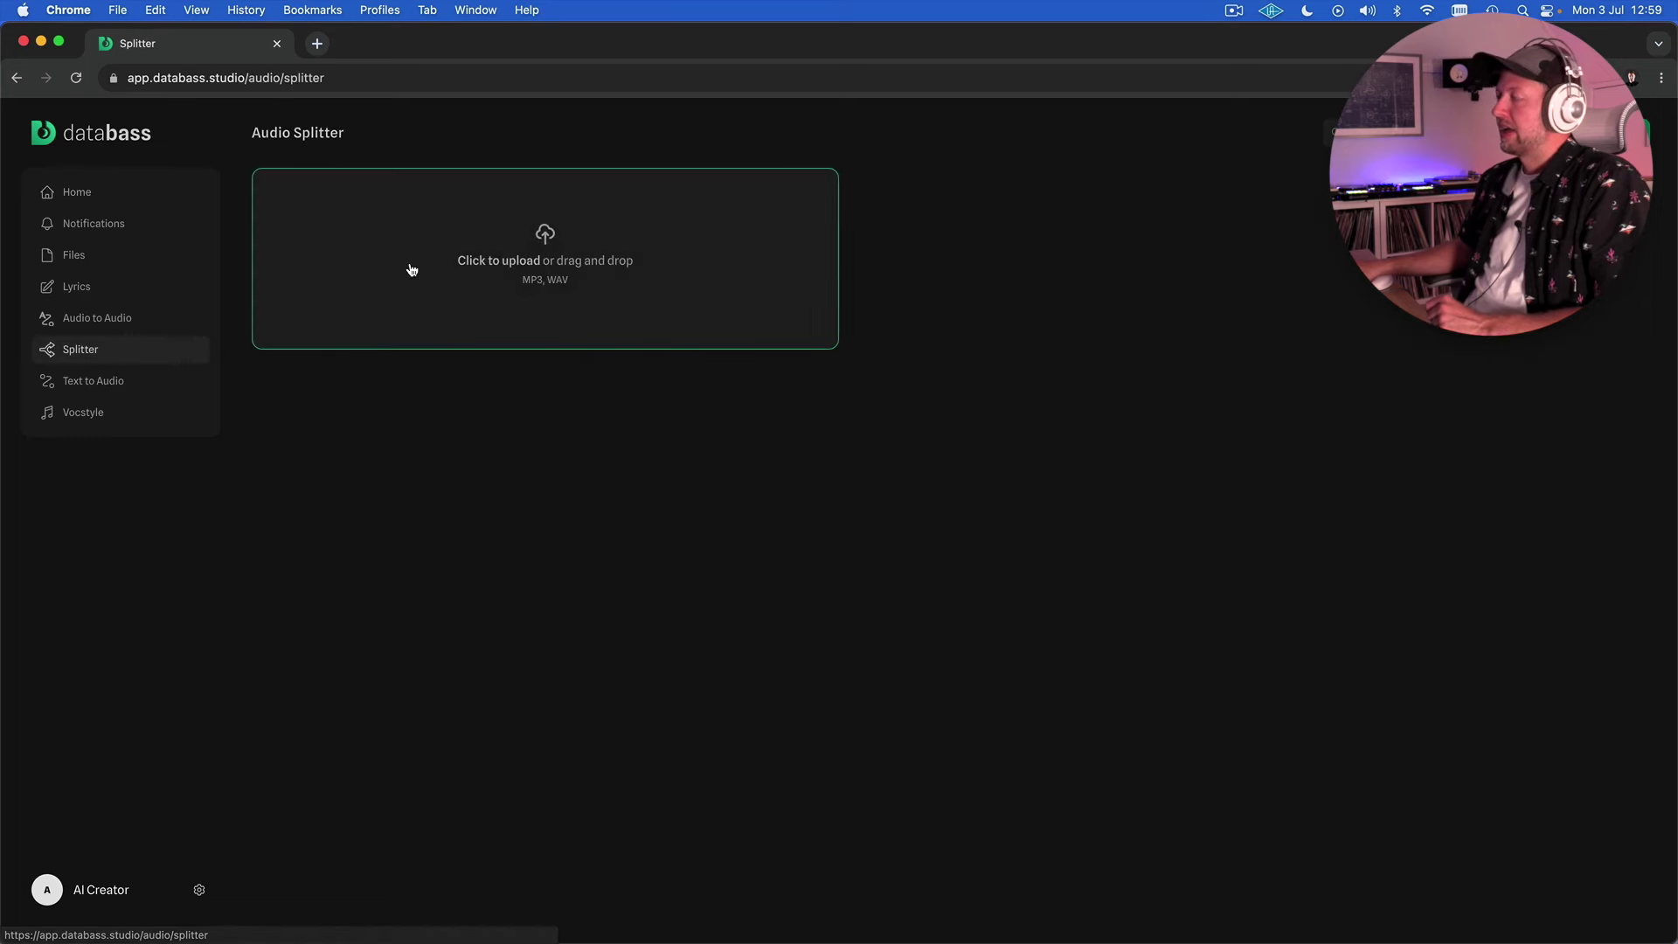
click(495, 289)
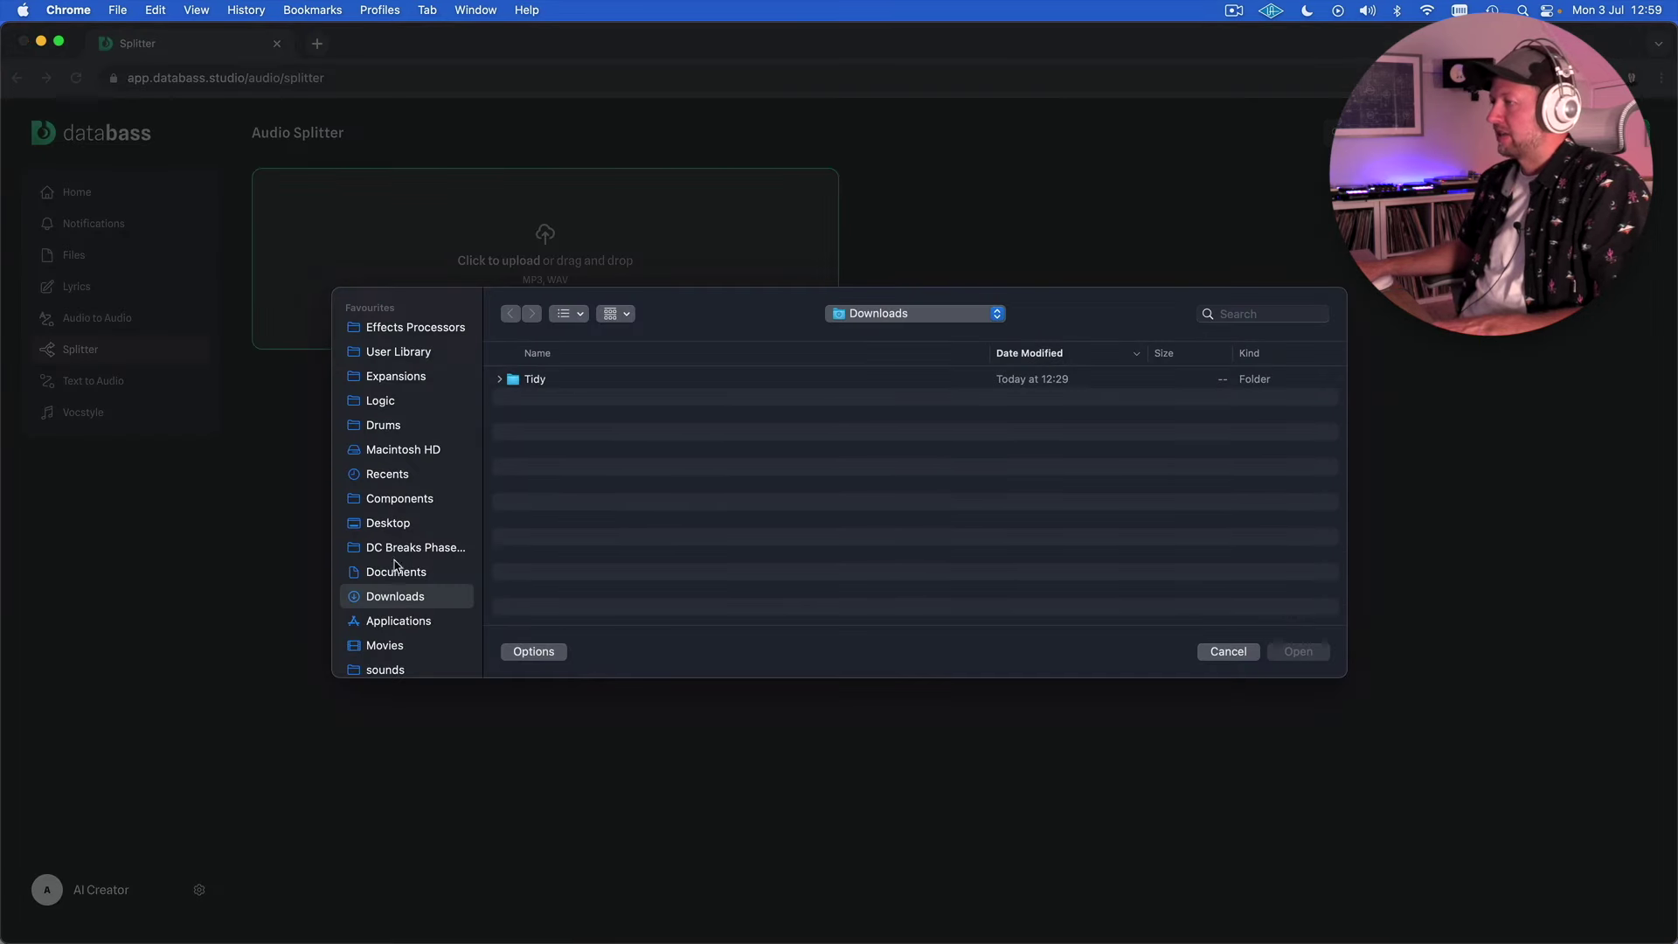
click(407, 524)
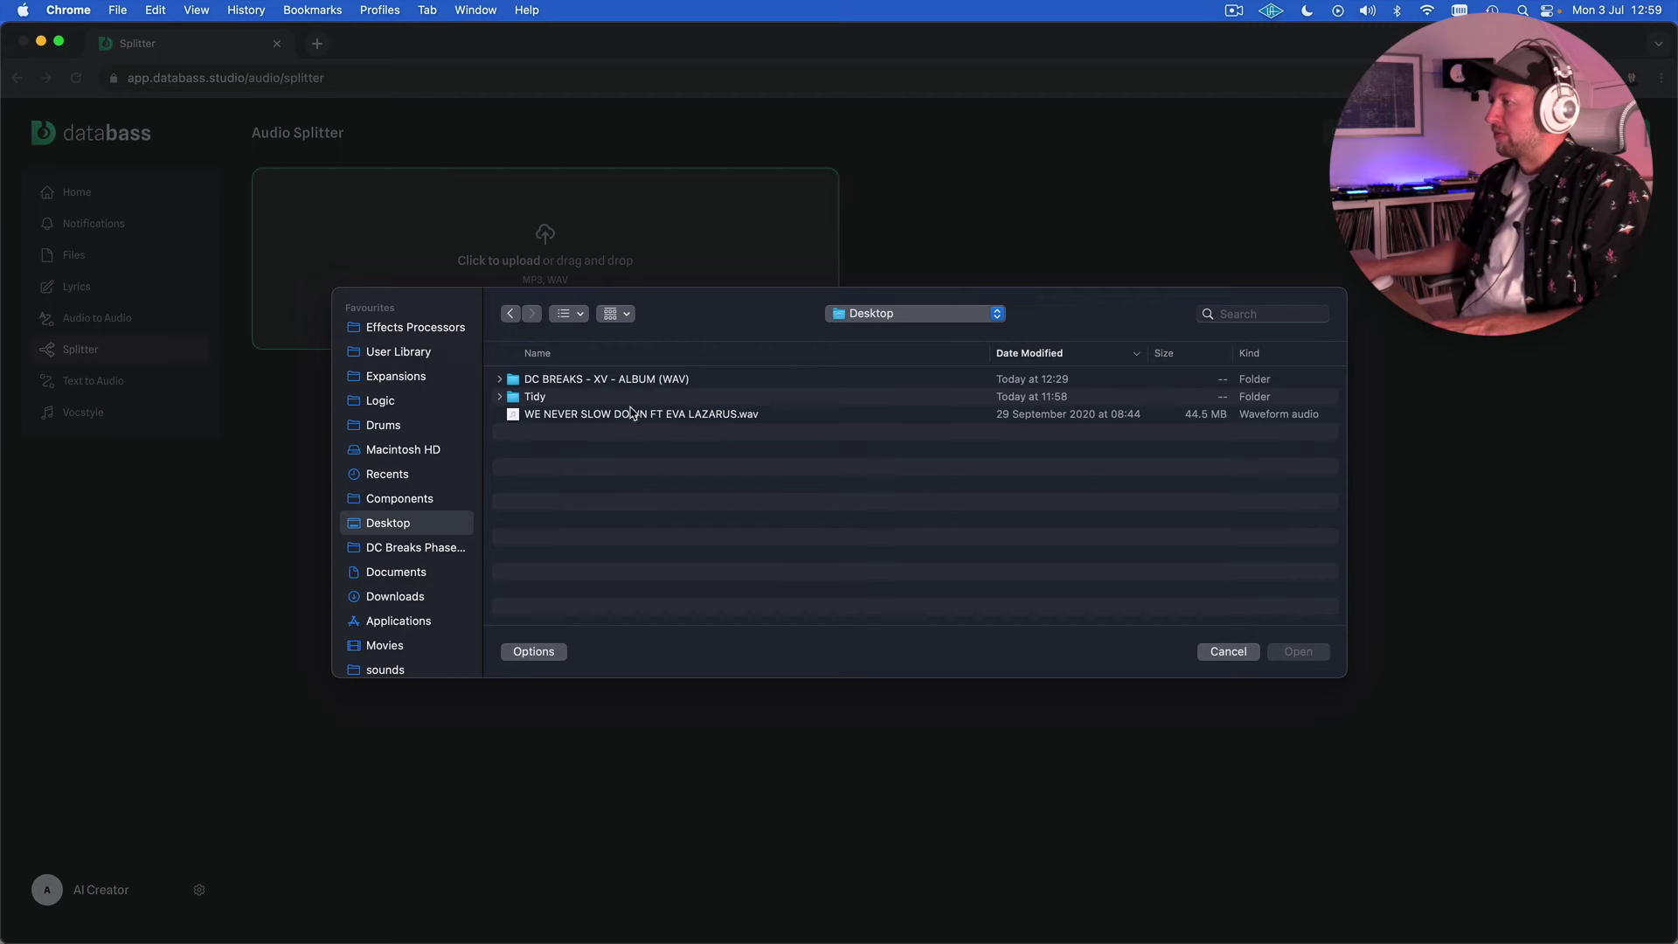
click(635, 413)
click(1295, 654)
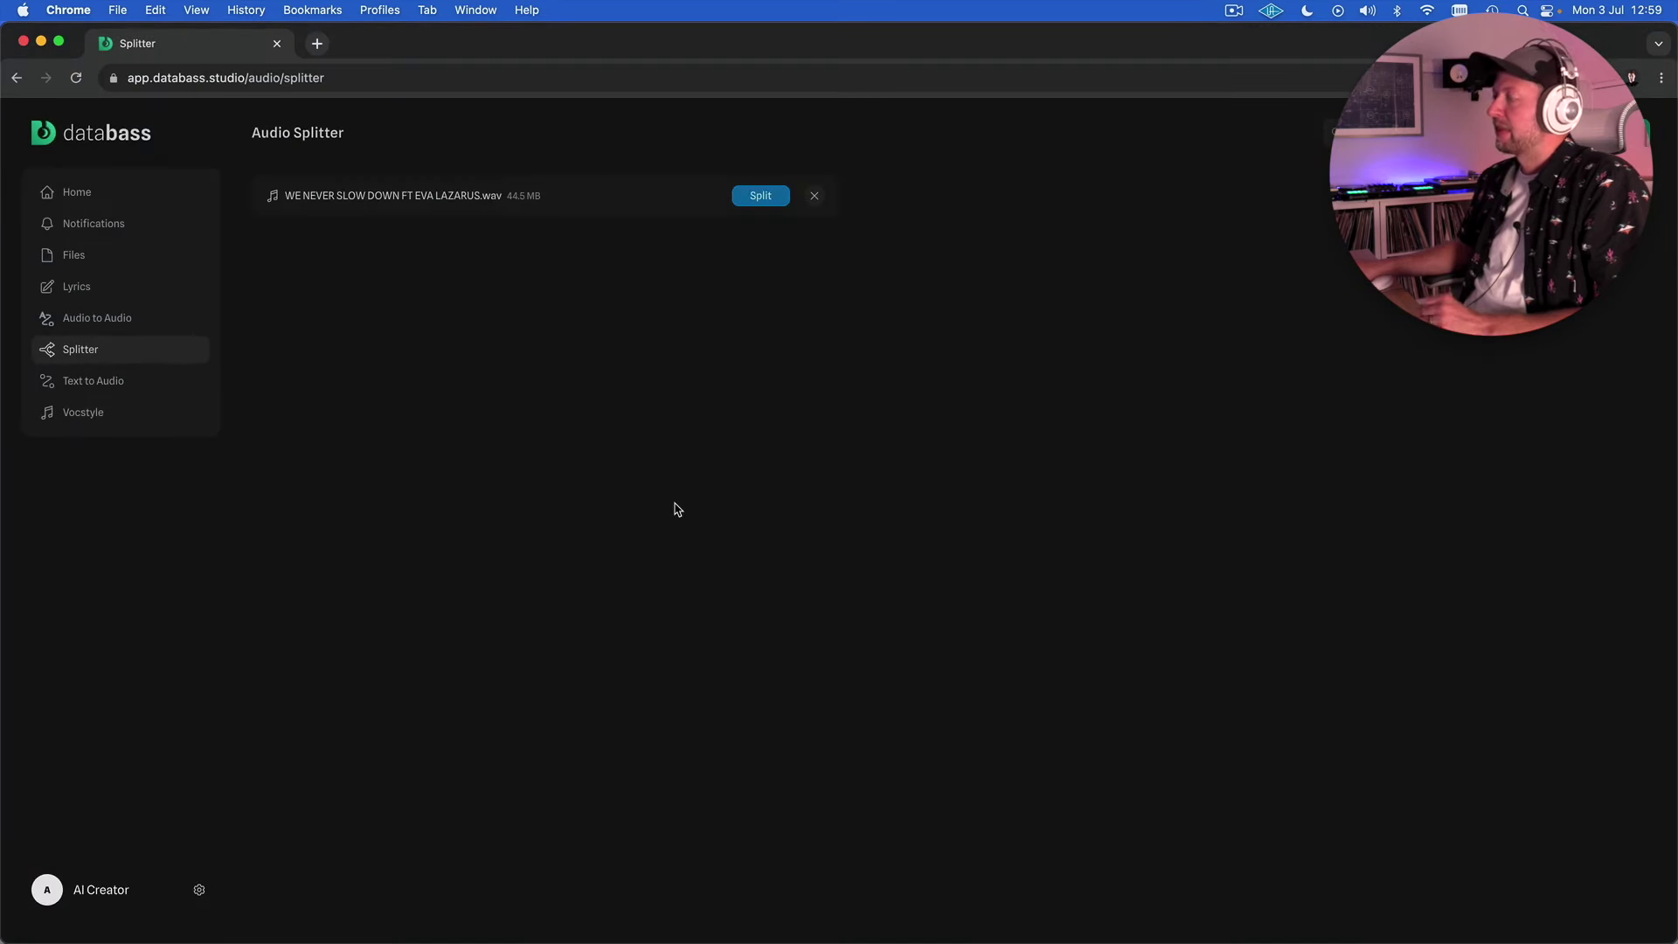
click(767, 197)
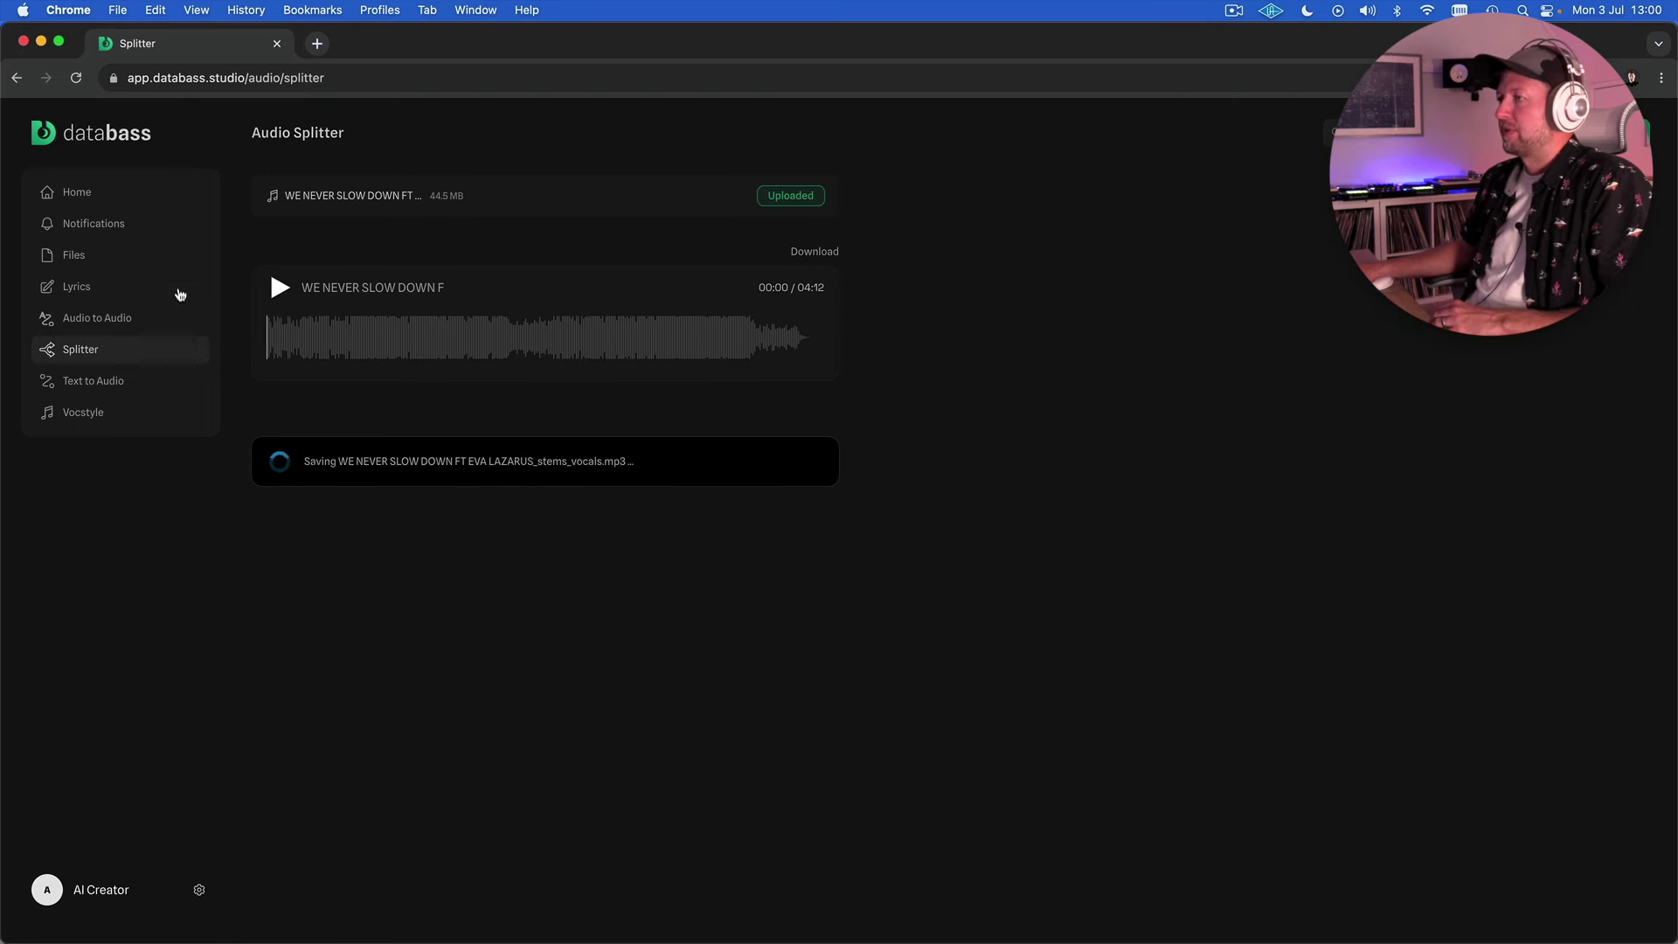
Step: Open the Files library in a new tab, then go back to the Splitter tab
right_click(112, 255)
click(152, 262)
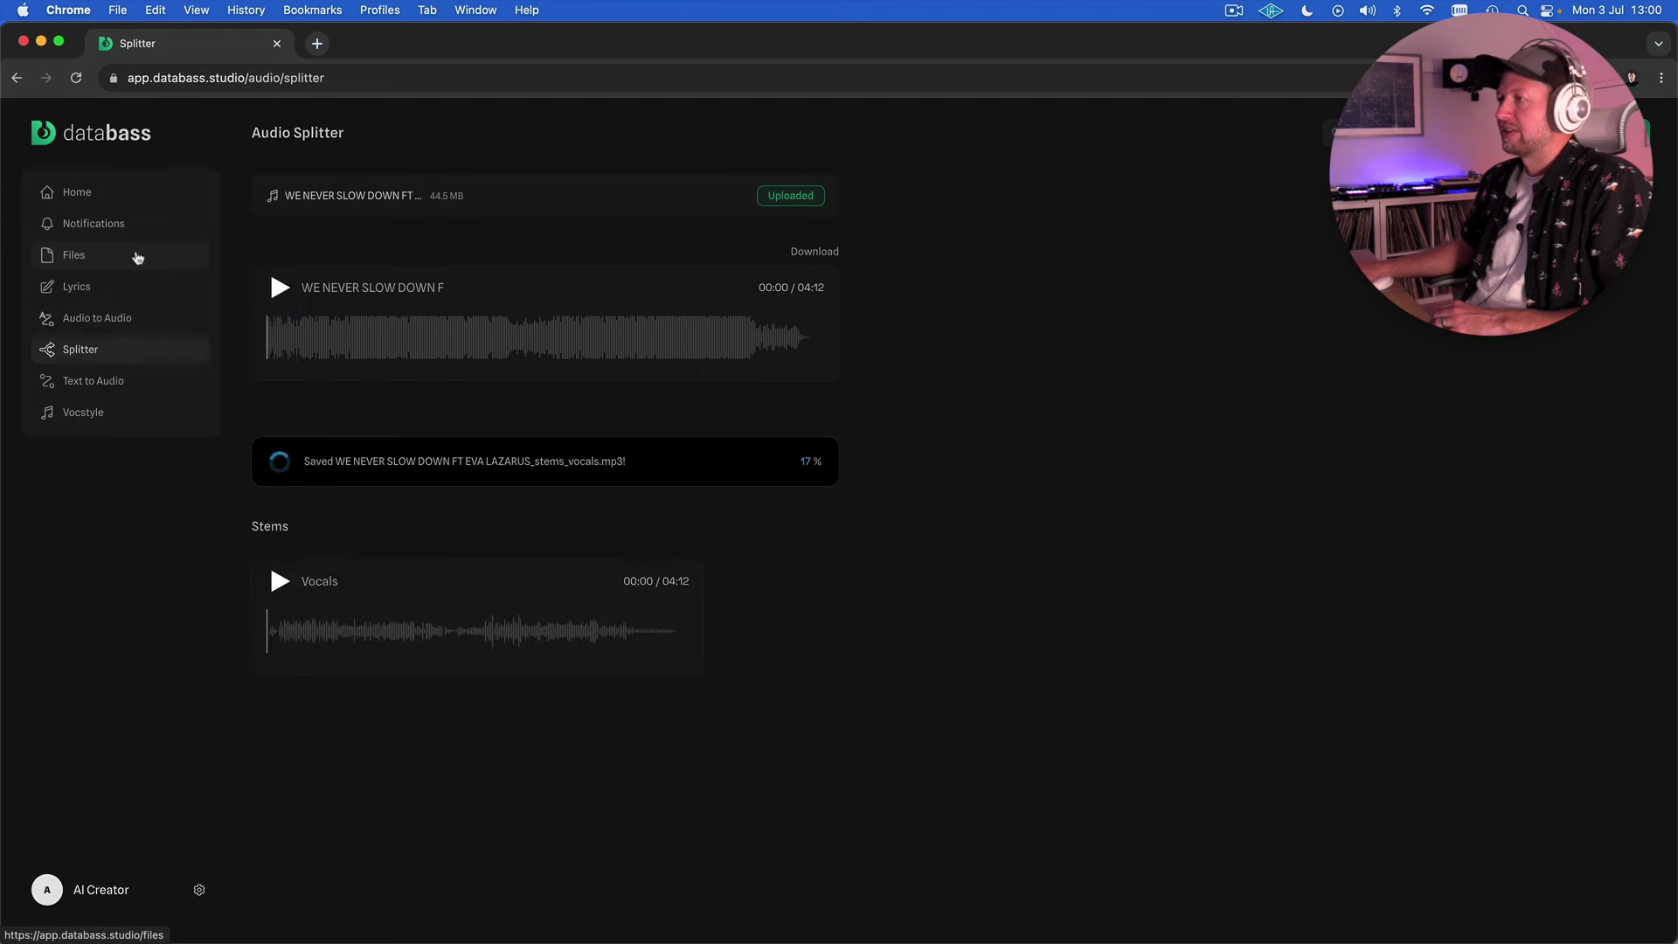
click(373, 52)
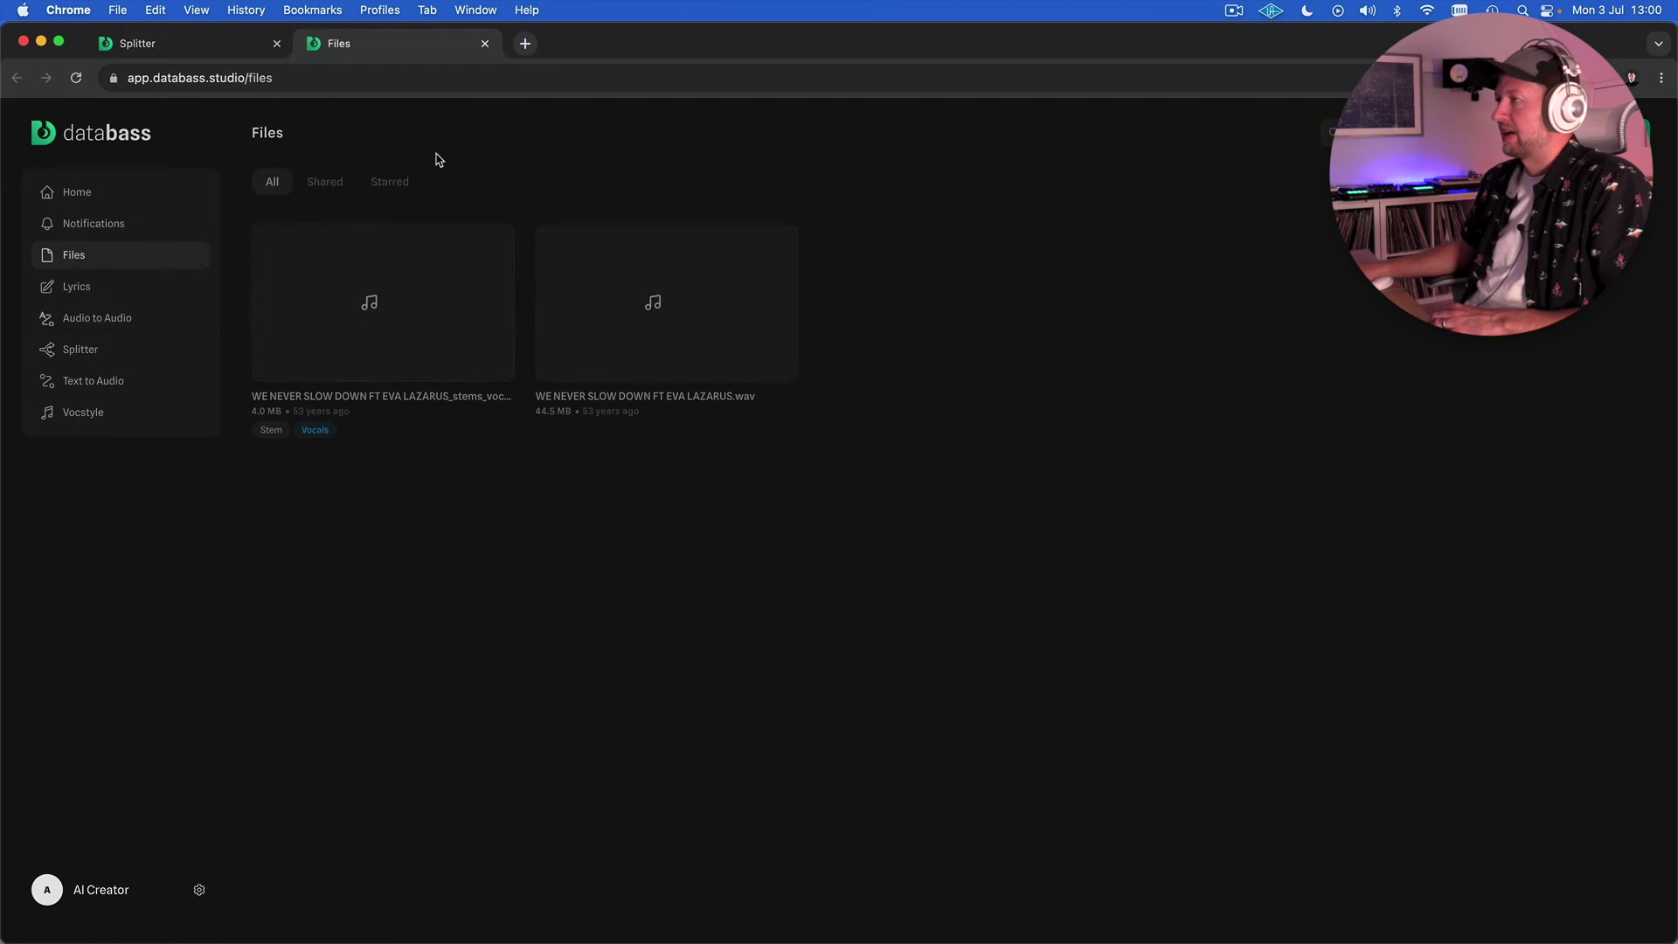
click(211, 45)
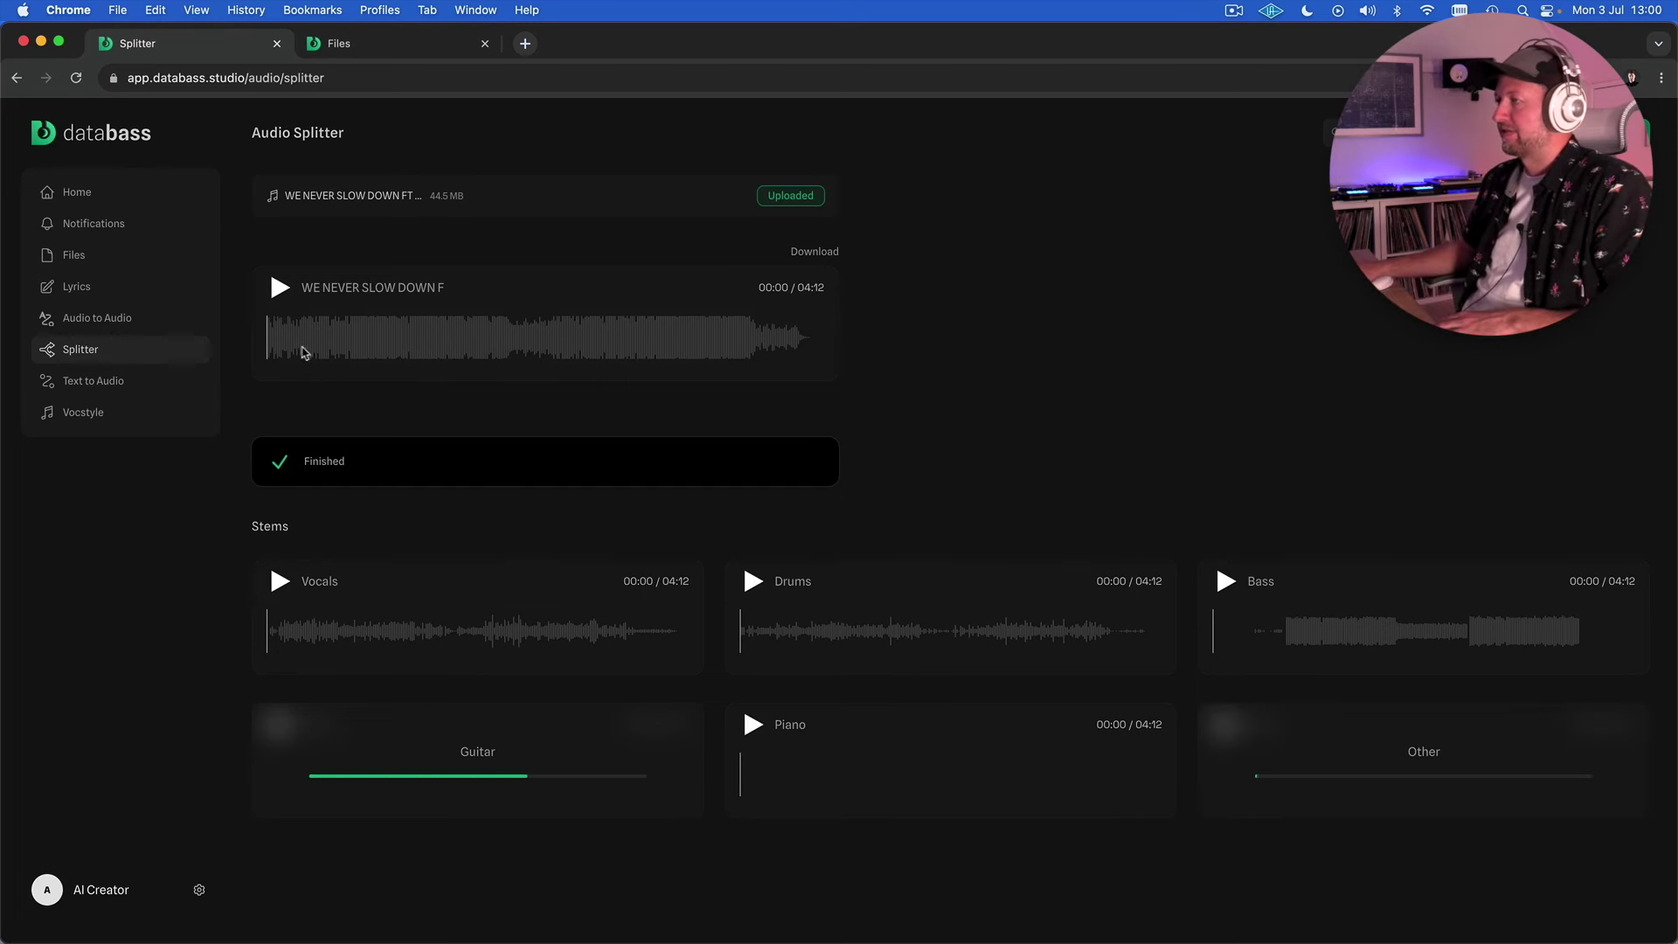
Step: Play the original full mix, skip ahead, and pause it around 0:51
click(280, 288)
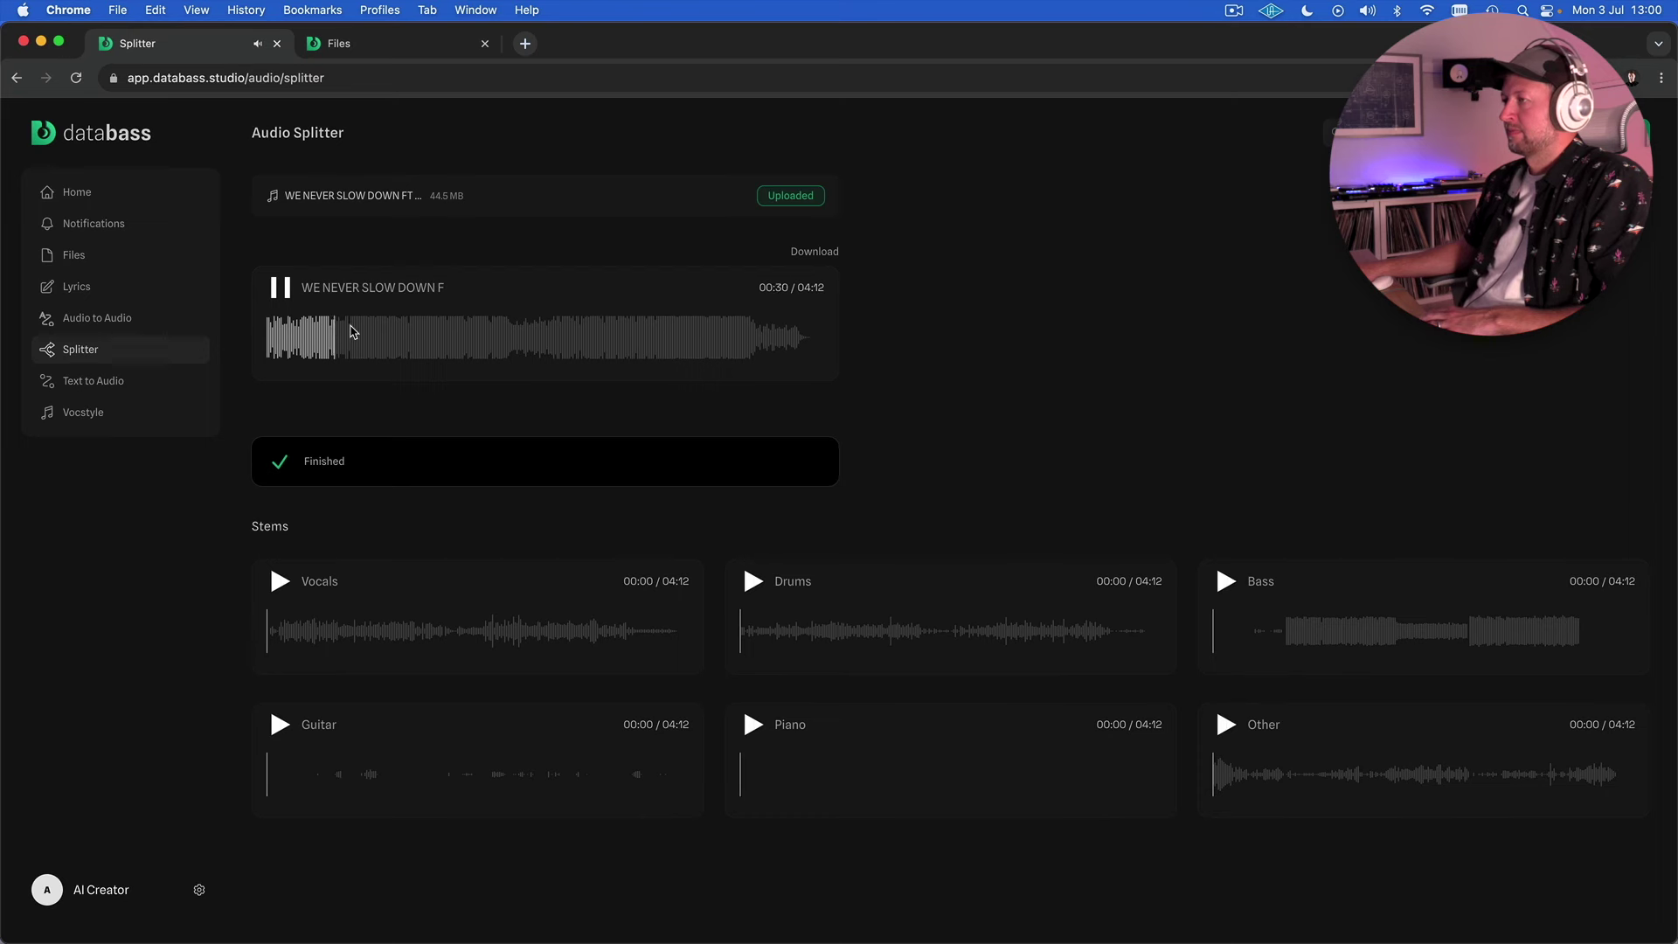
click(353, 330)
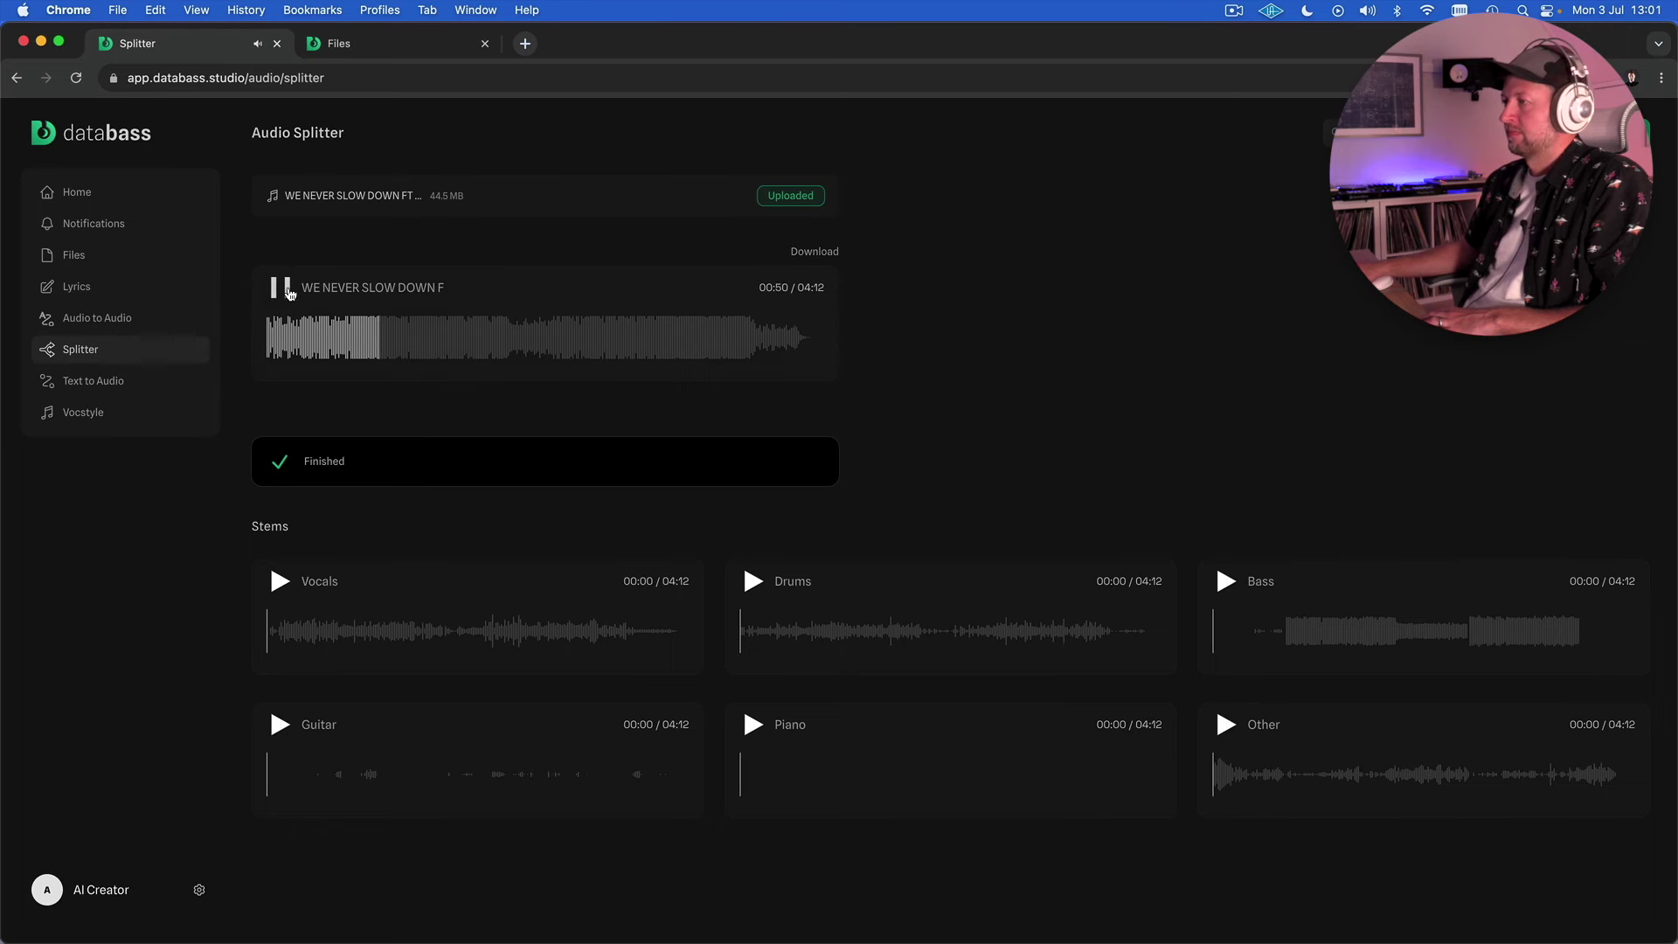
click(280, 288)
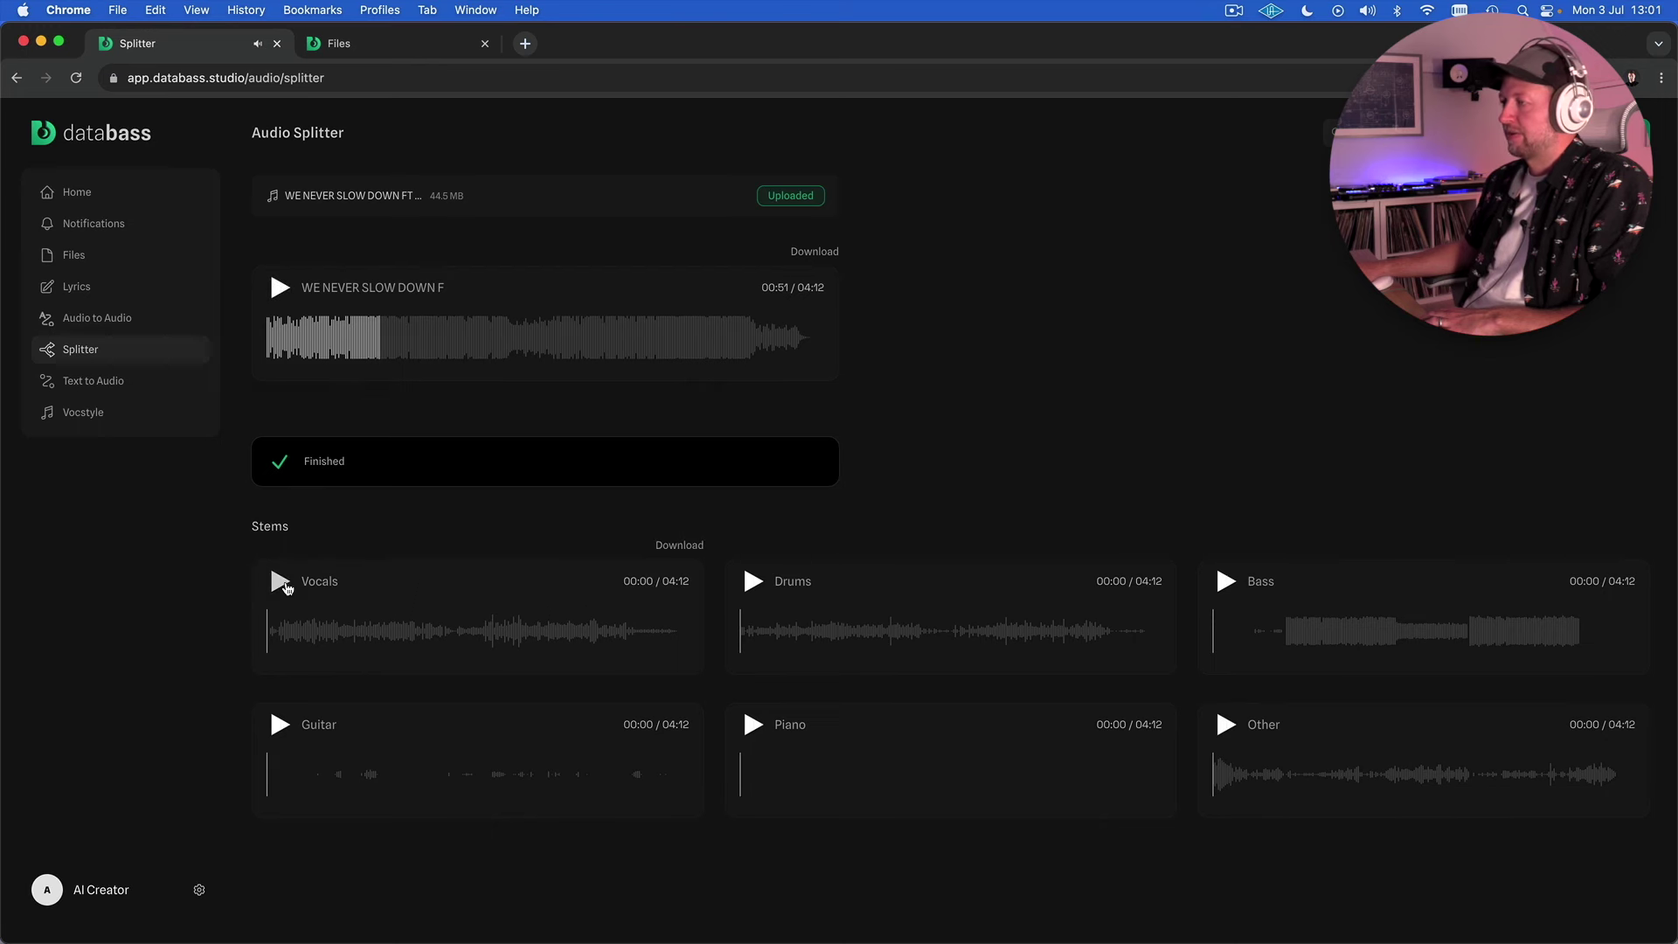
Step: Listen to the Vocals stem, pausing and seeking later before stopping it
click(280, 582)
click(289, 630)
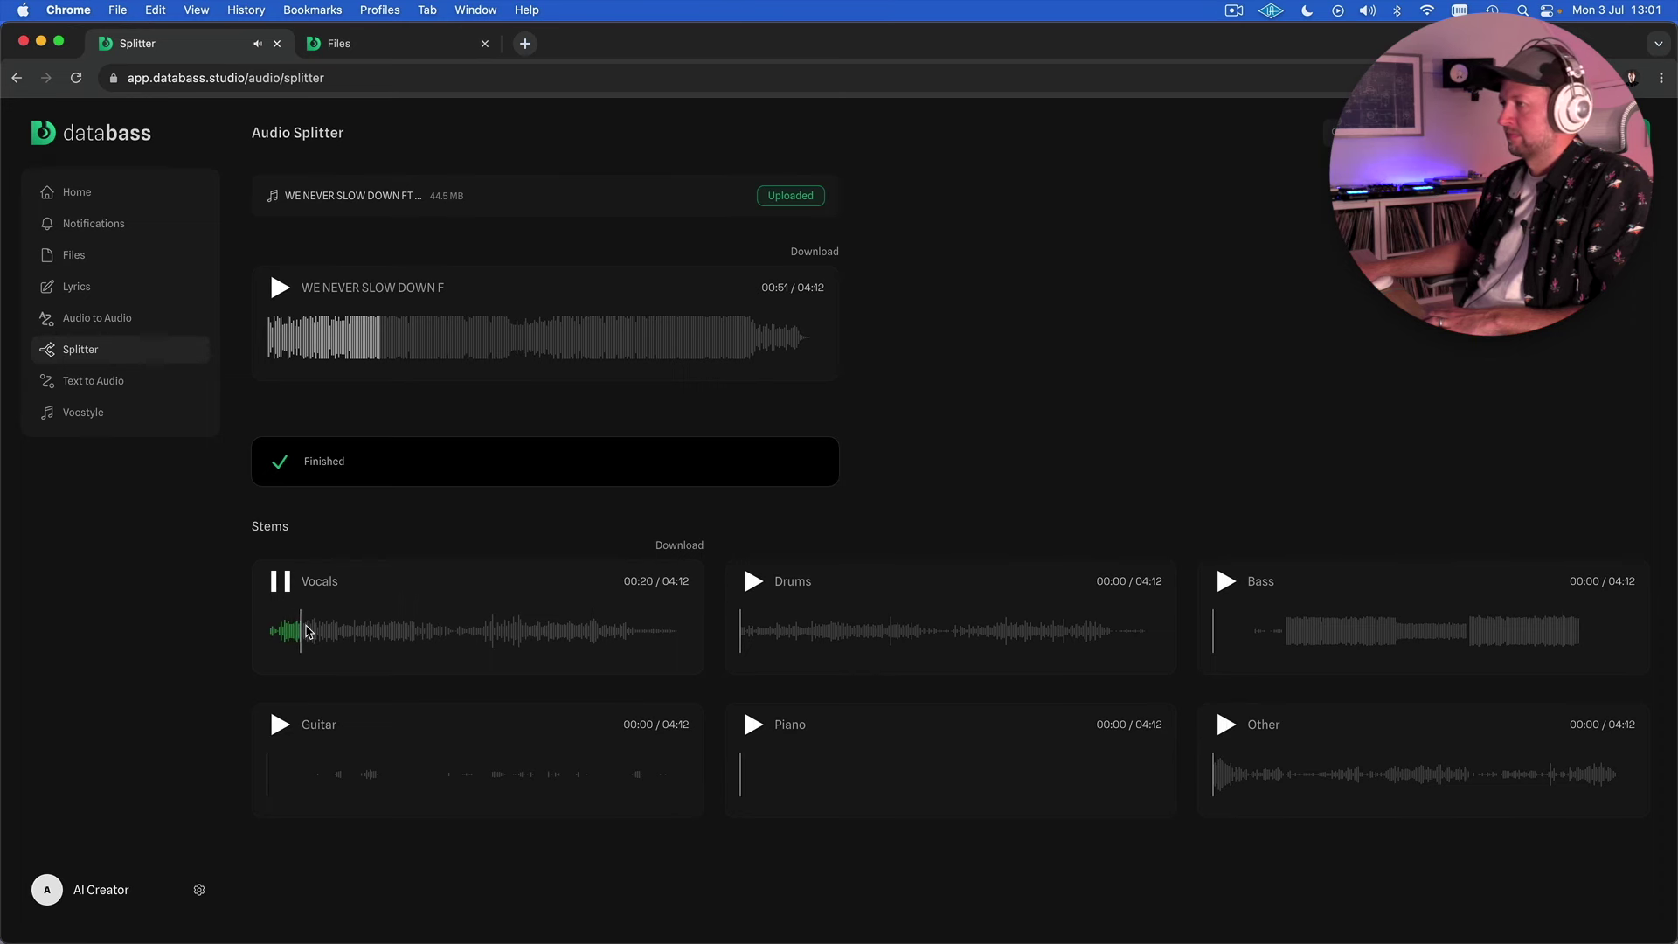
click(285, 581)
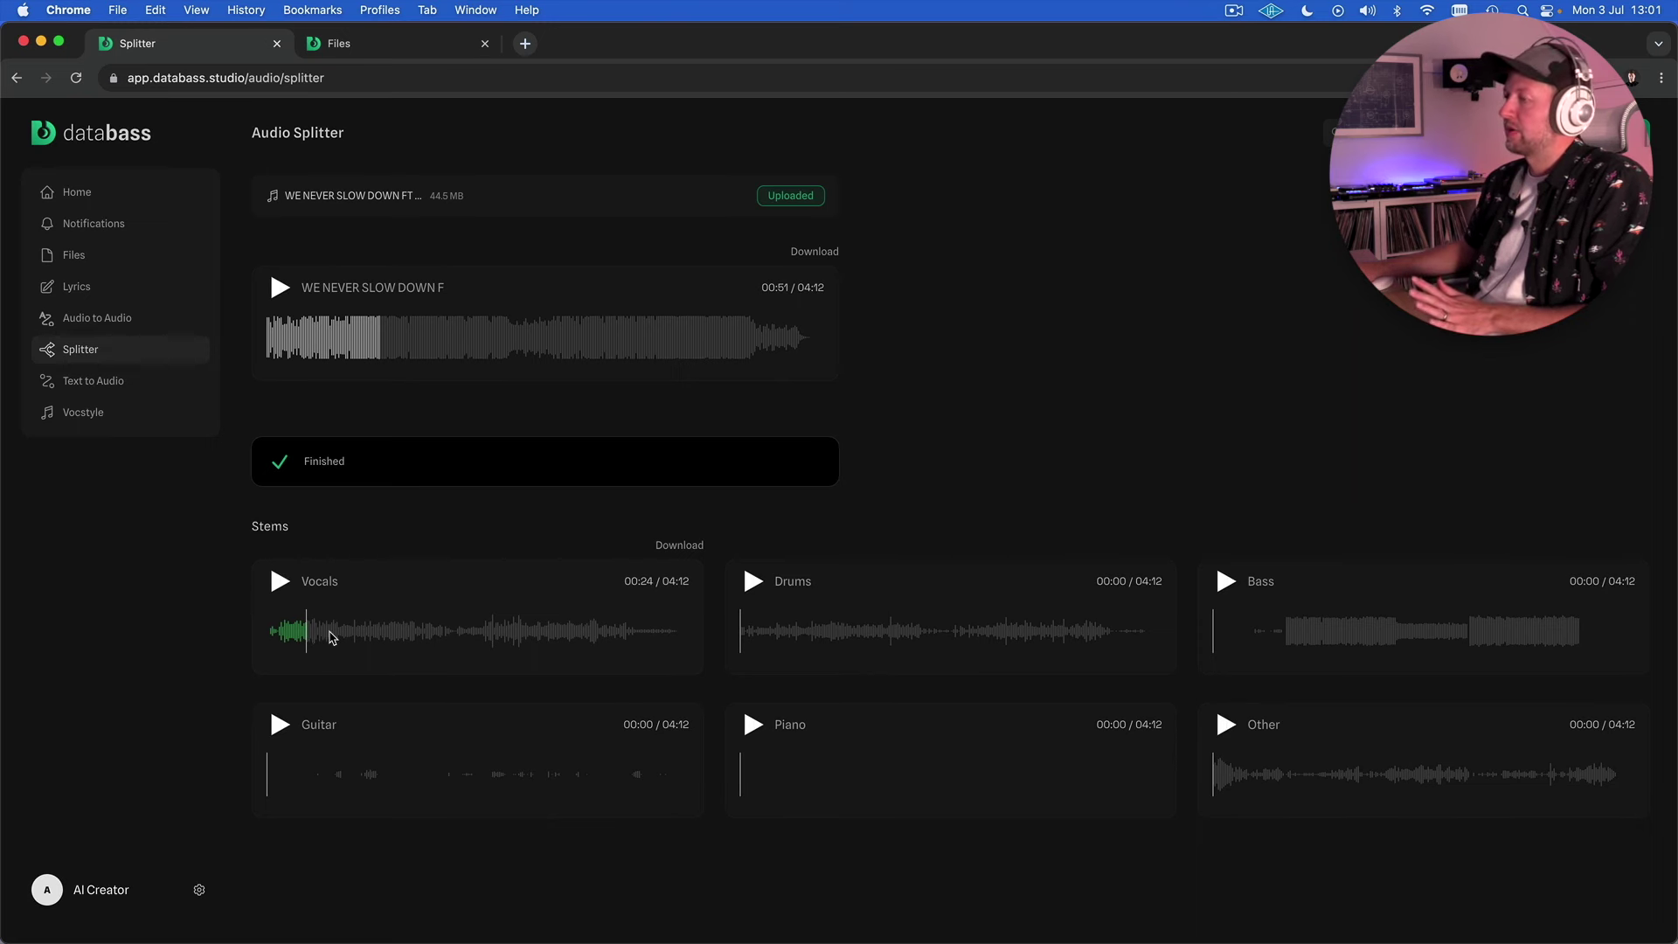
click(346, 633)
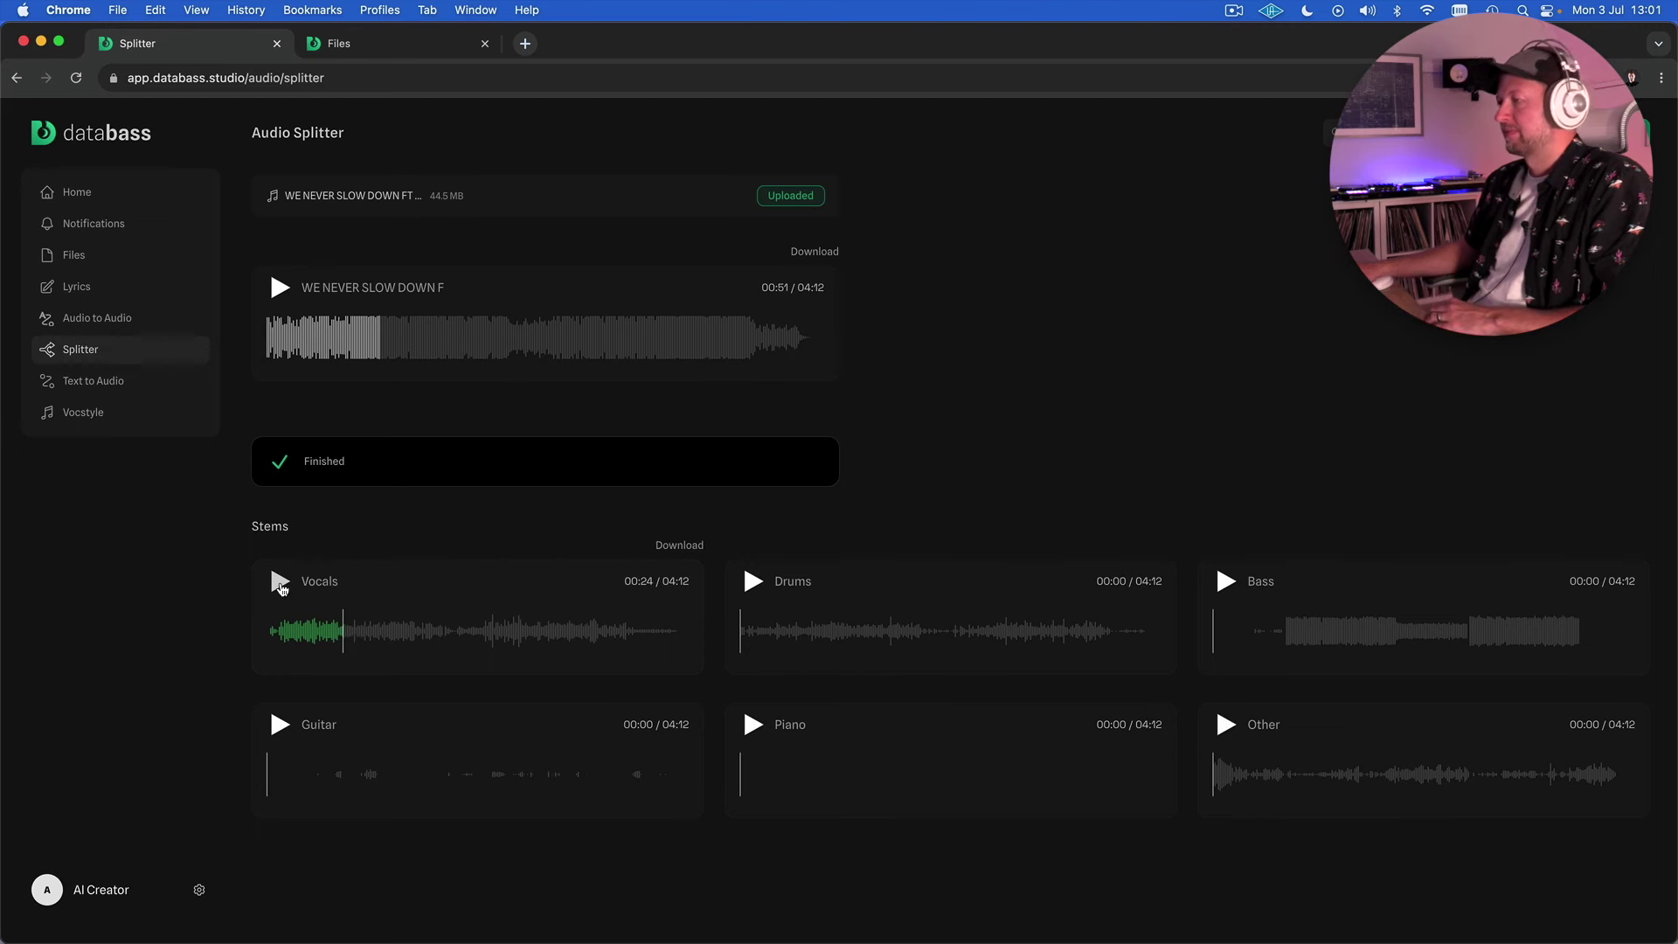
click(280, 585)
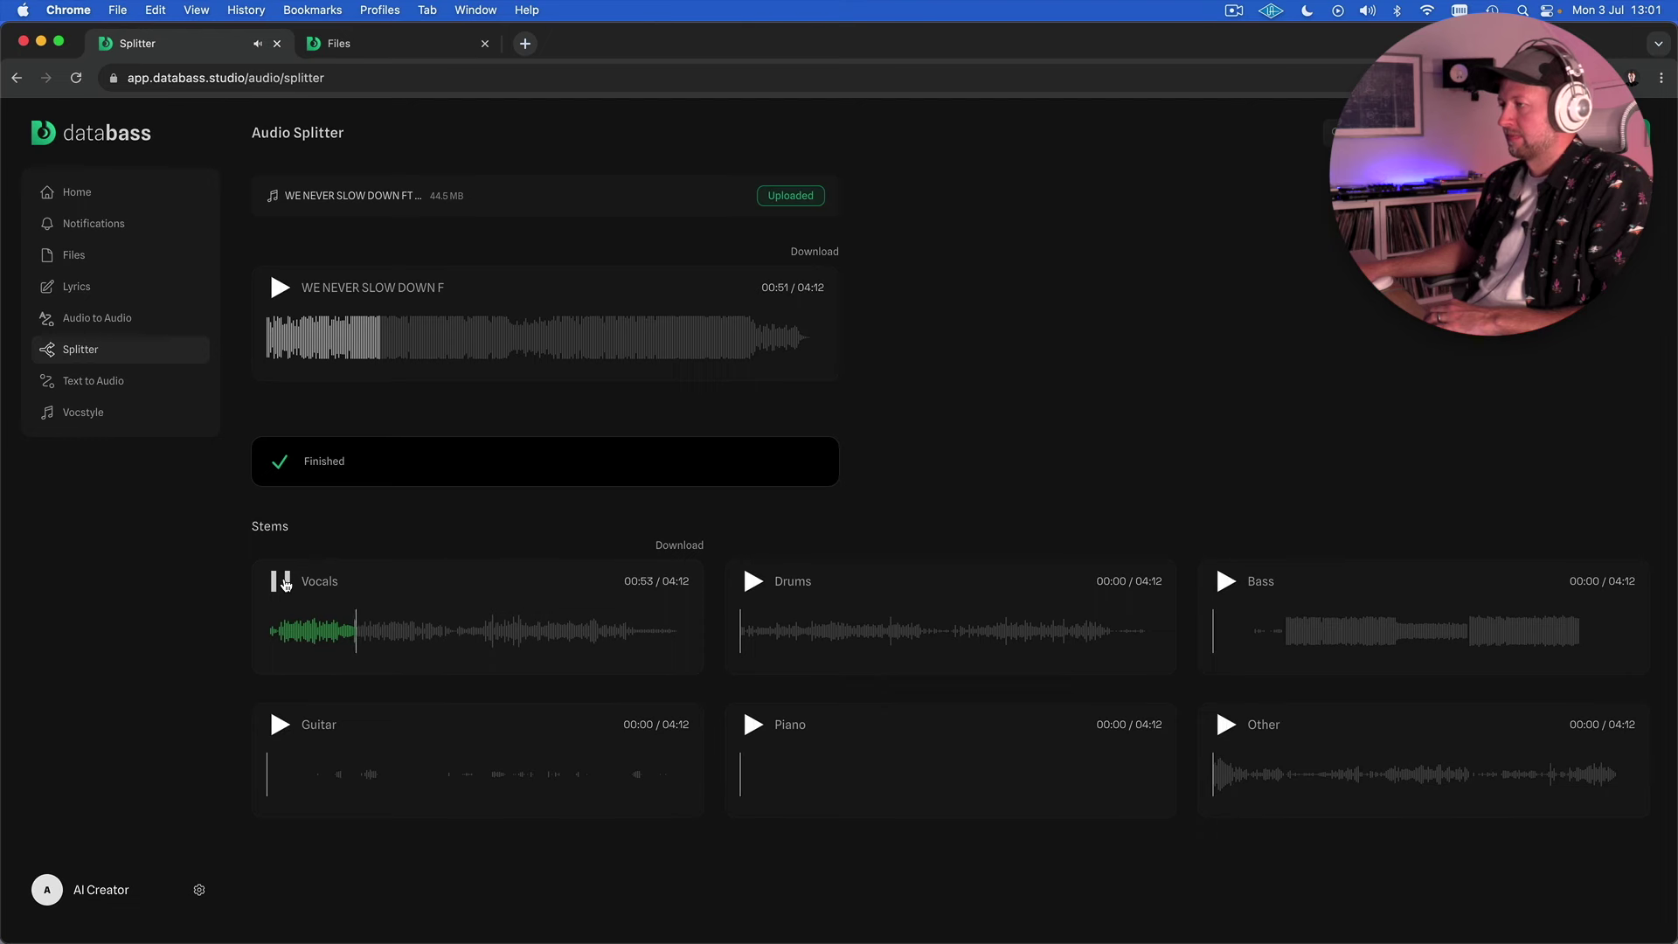
click(285, 584)
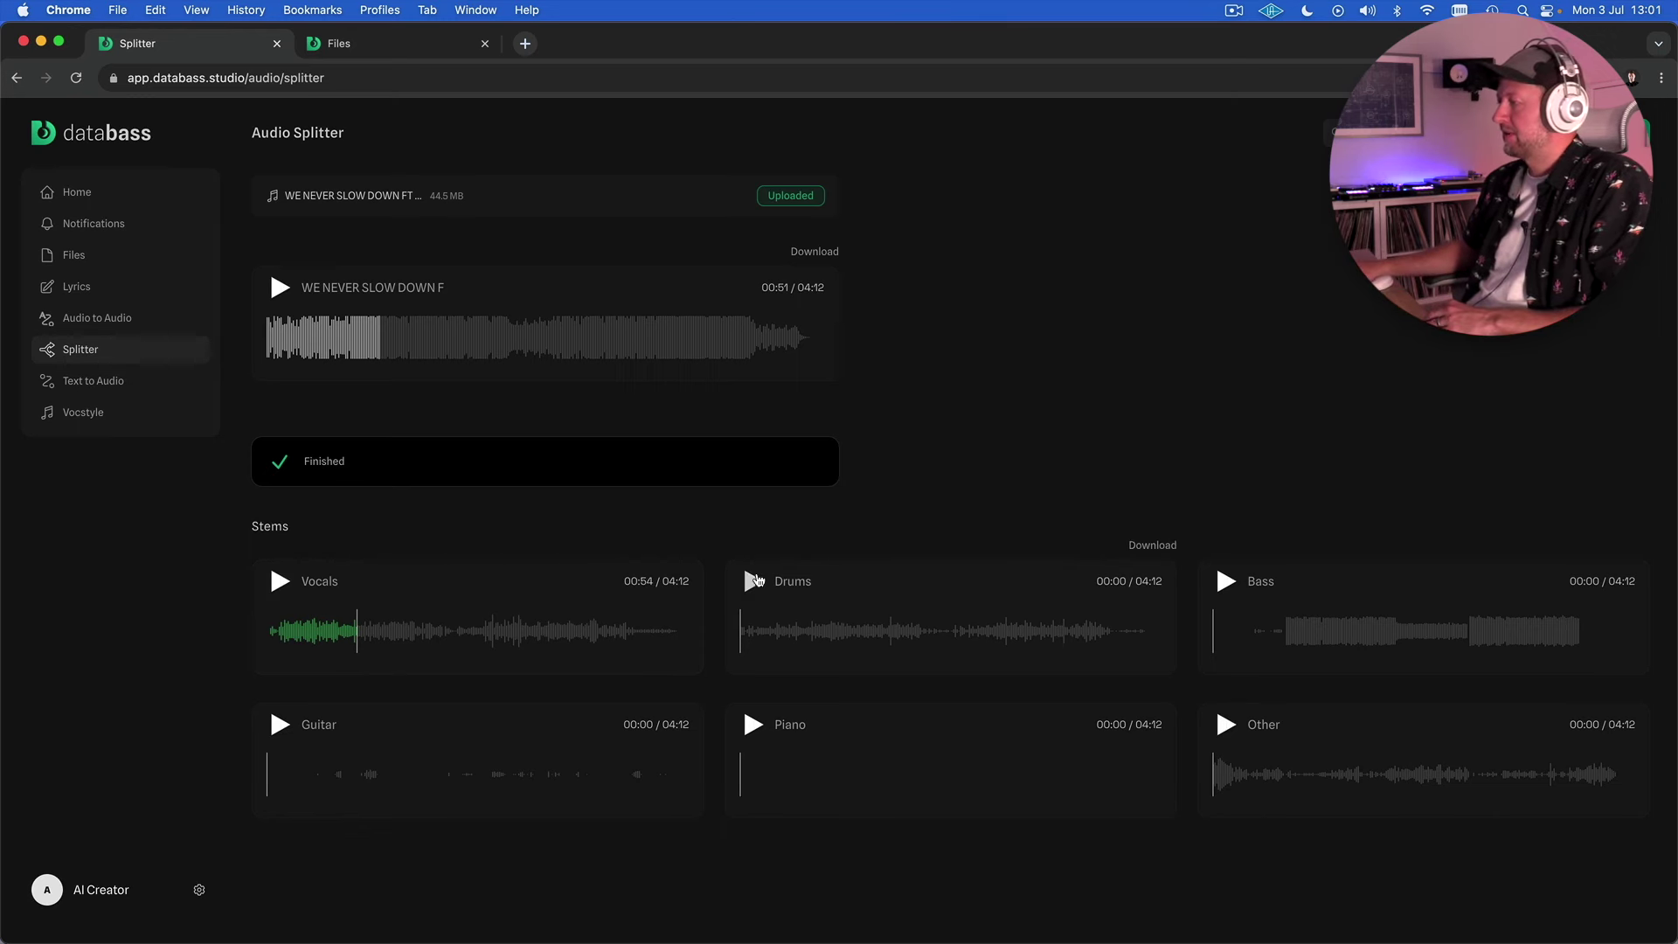
Step: Audition the Drums and Bass stems, then download the Vocals stem as an mp3
click(753, 582)
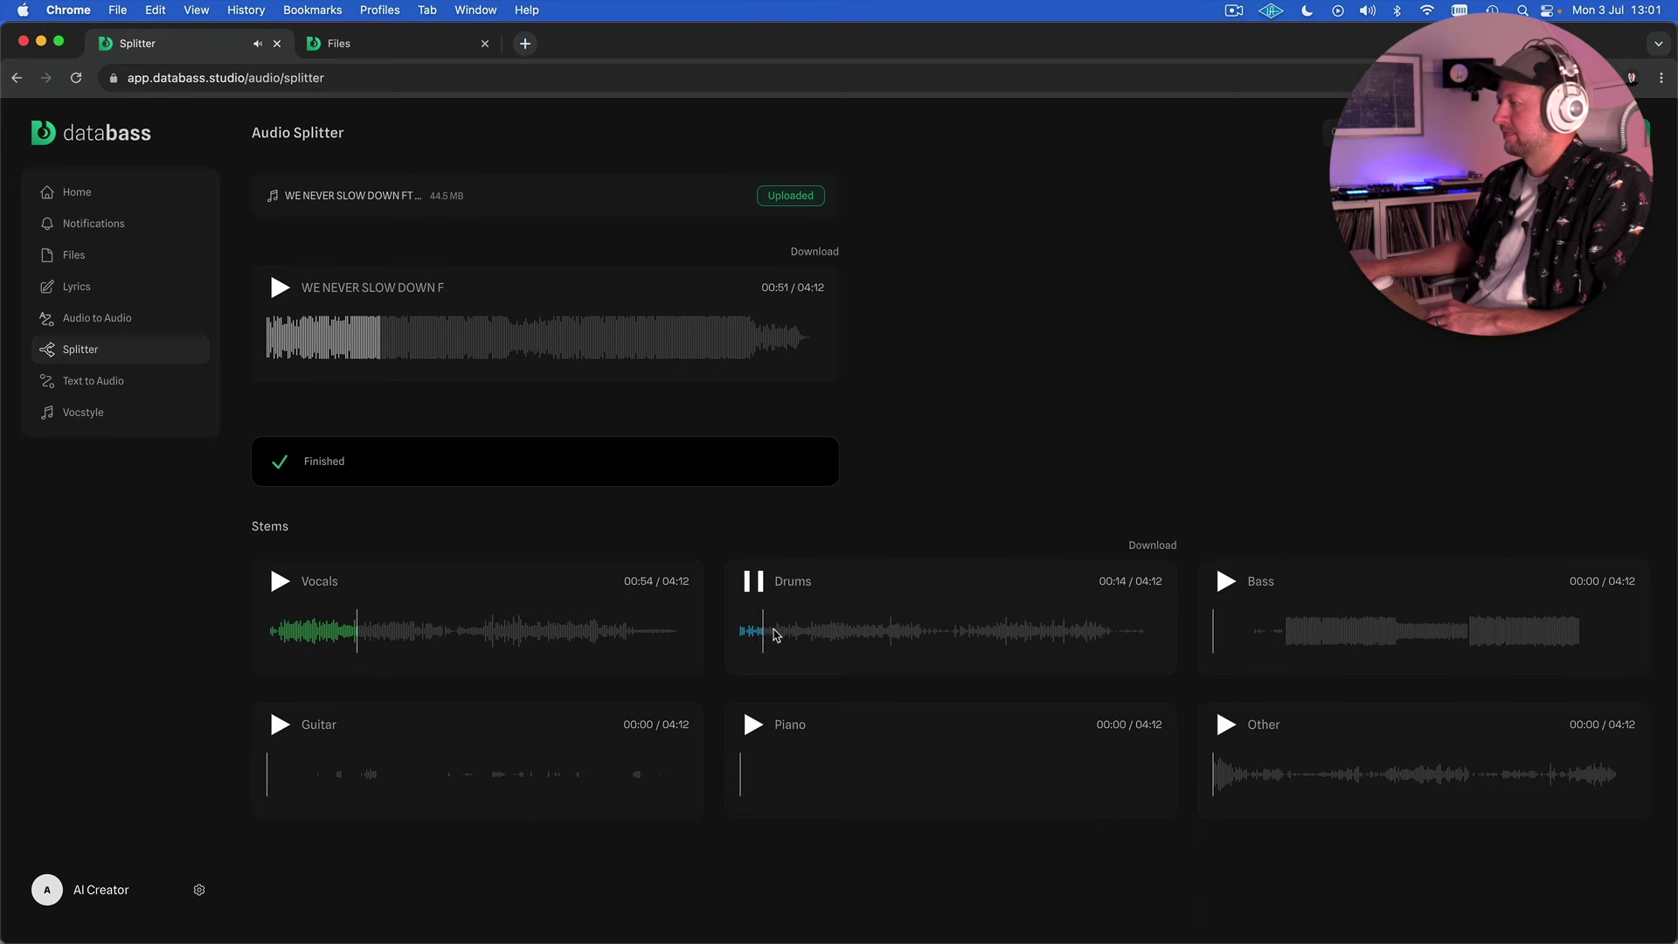
click(815, 633)
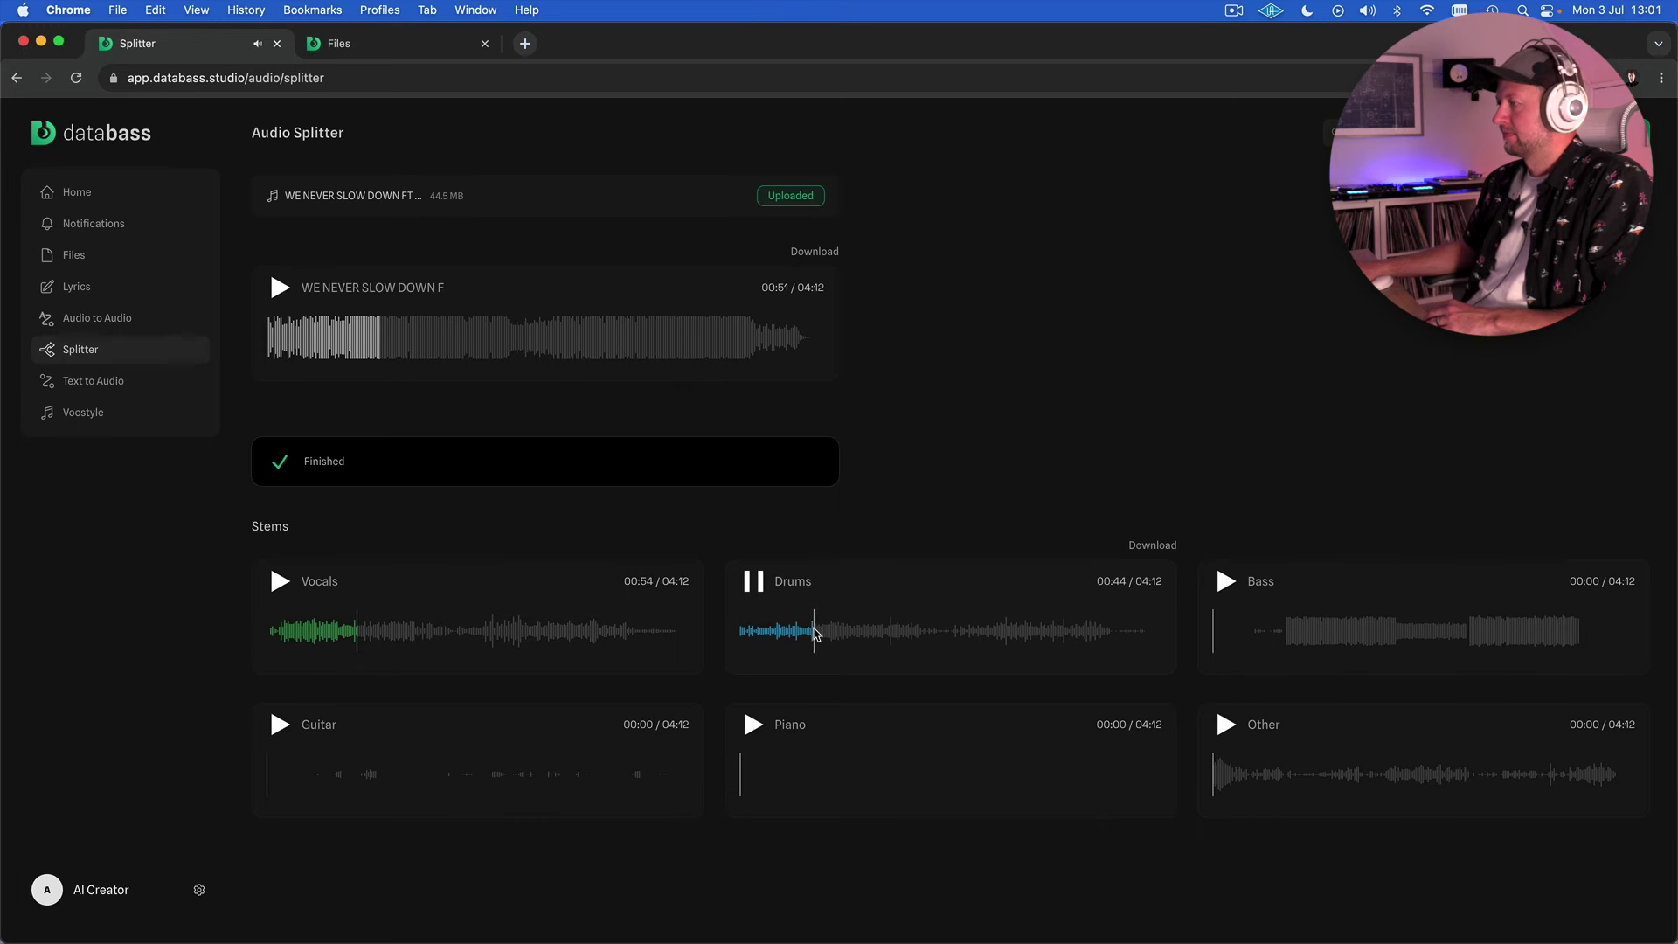
click(753, 582)
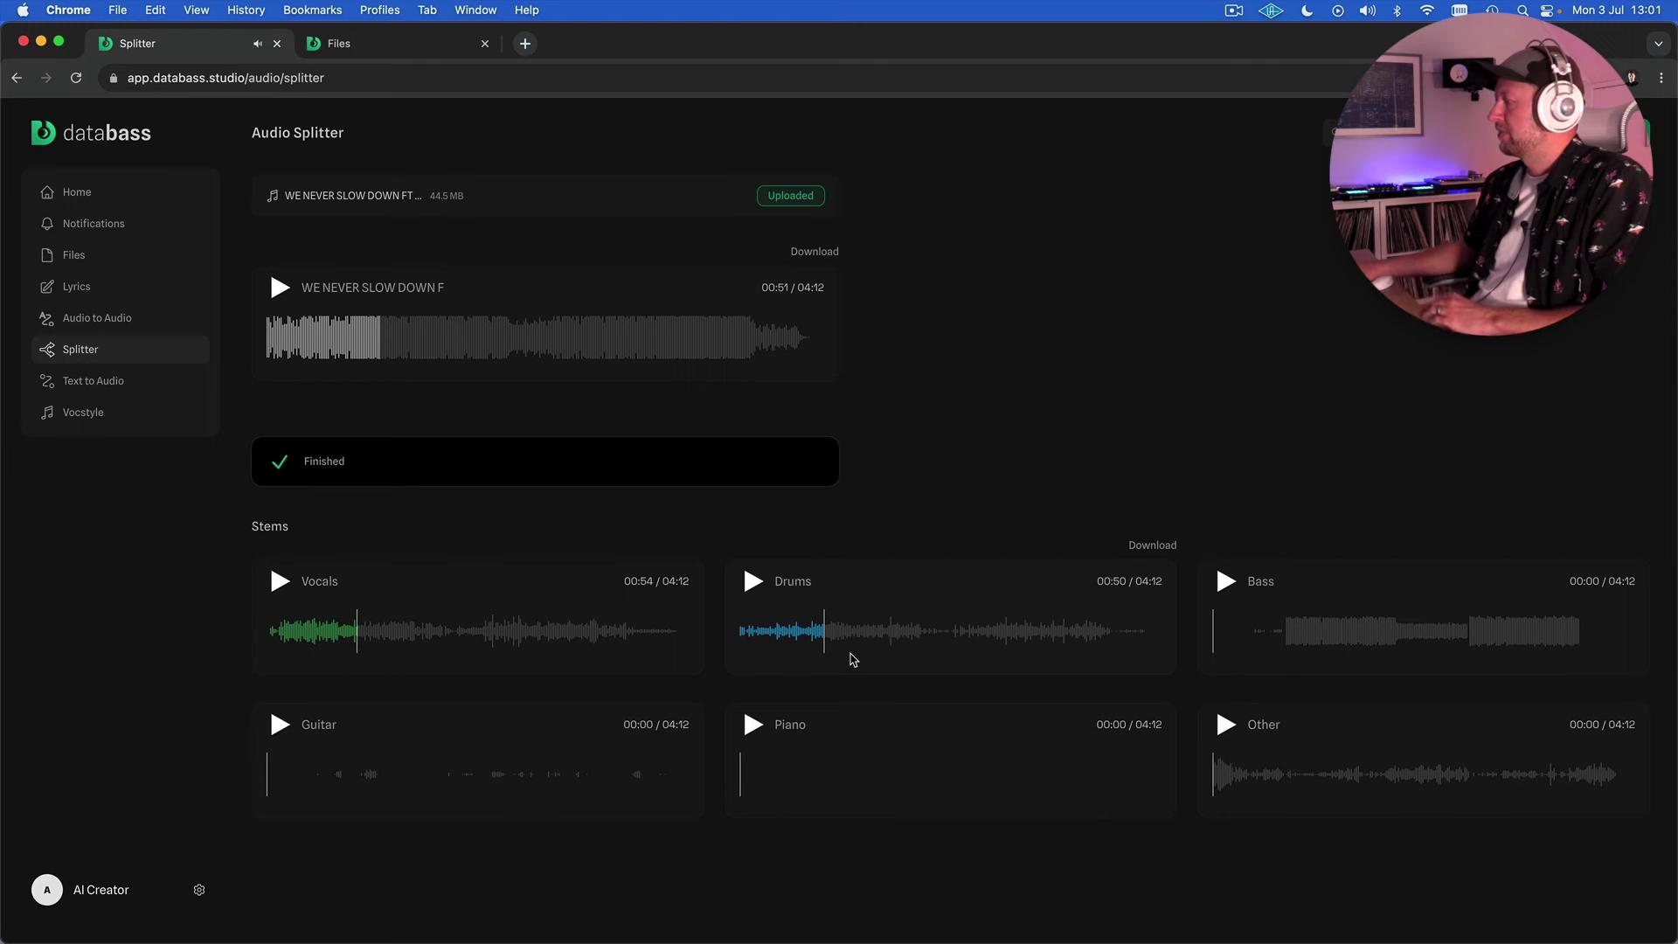
click(1226, 580)
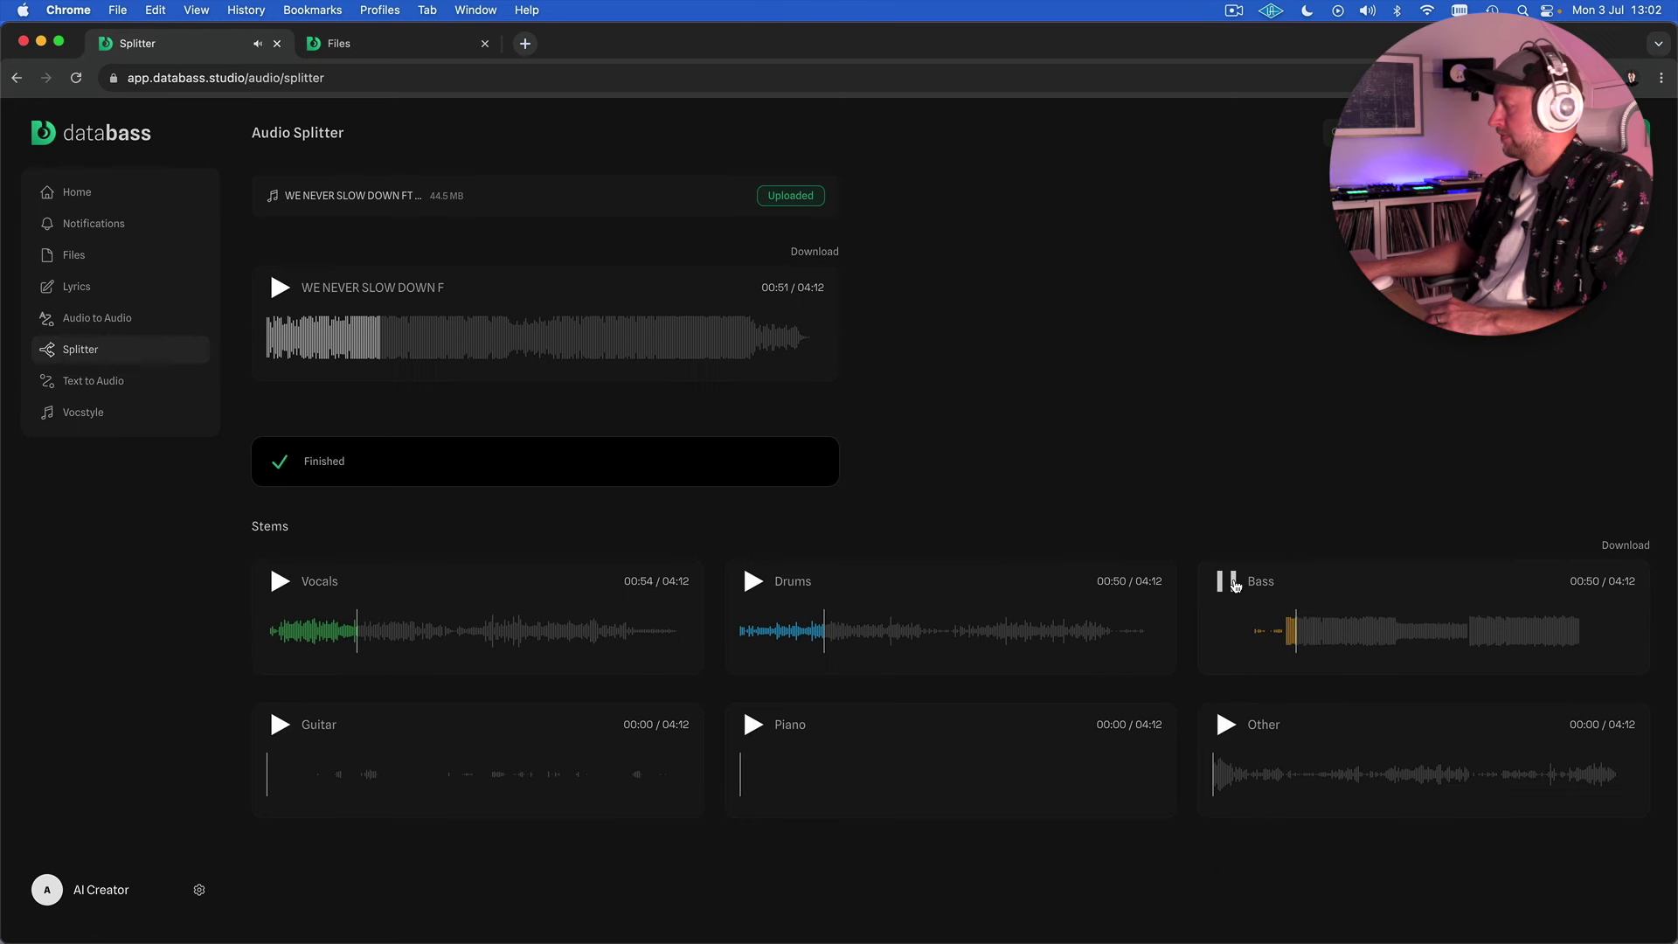
click(1235, 586)
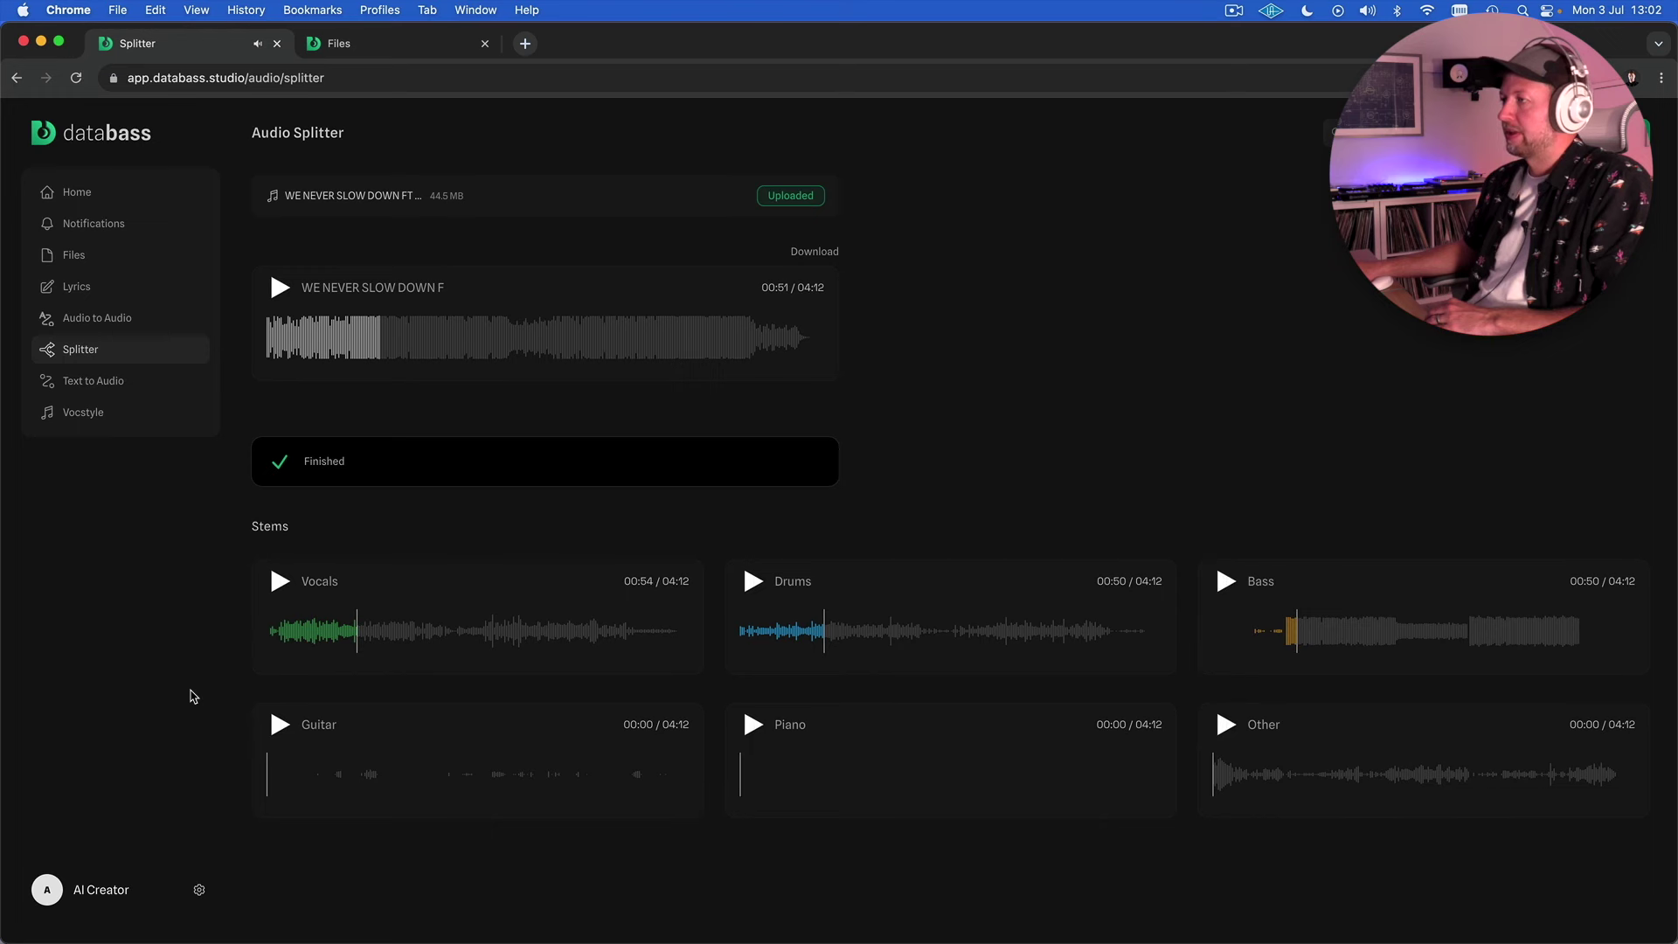
mouse_move(682, 569)
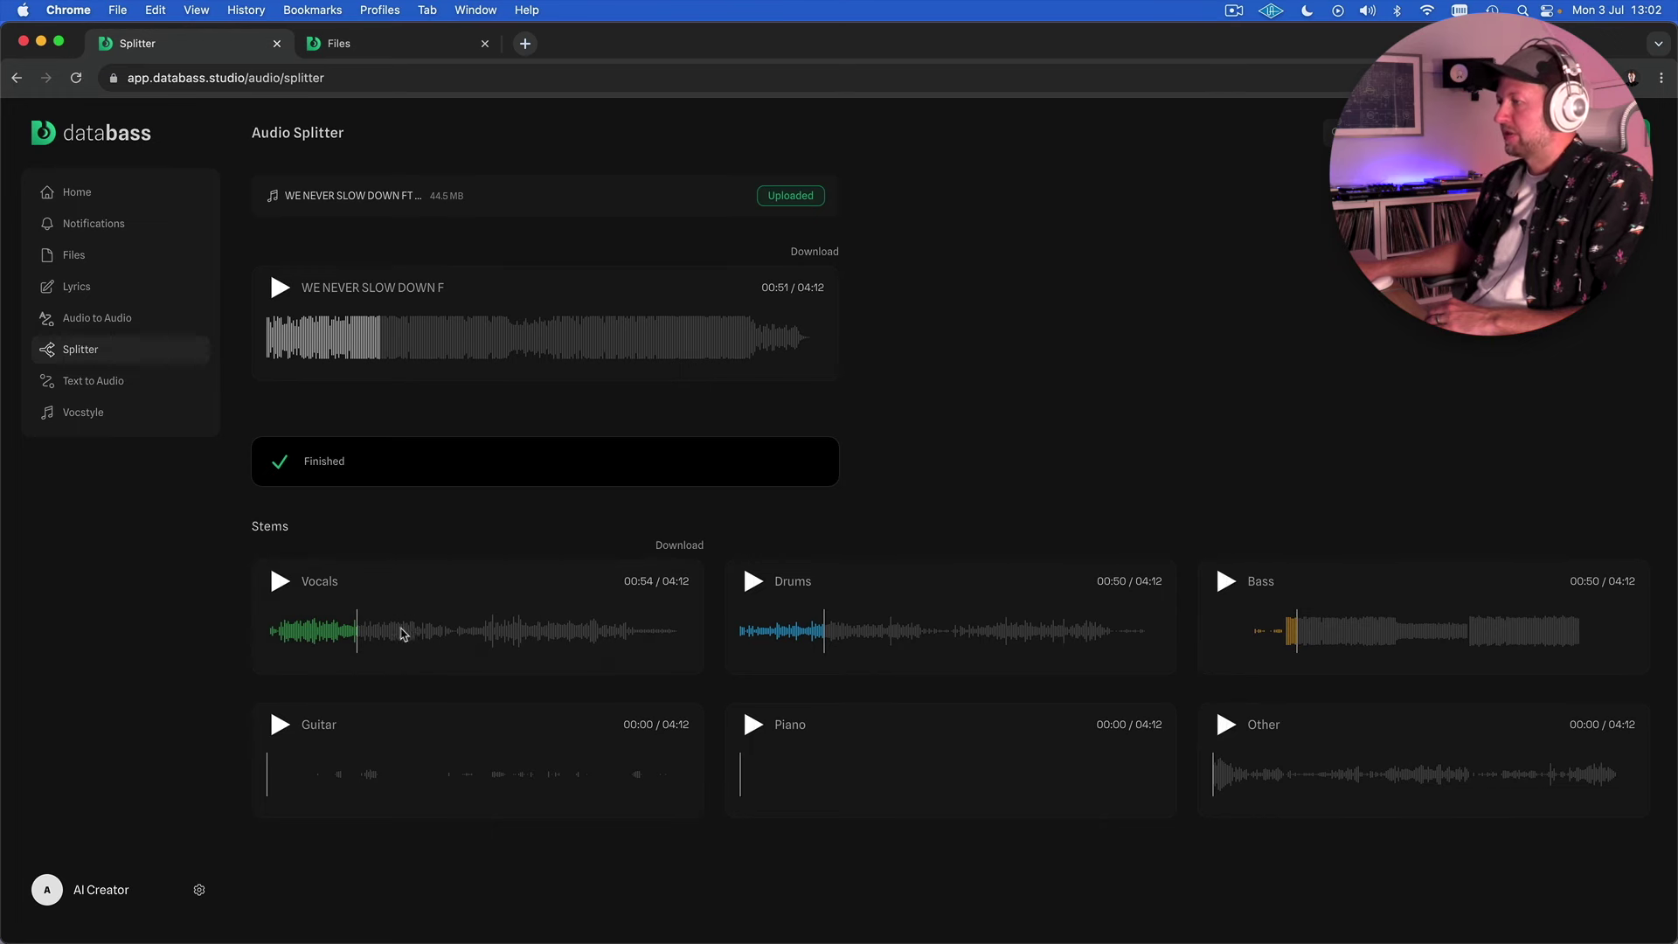
click(674, 547)
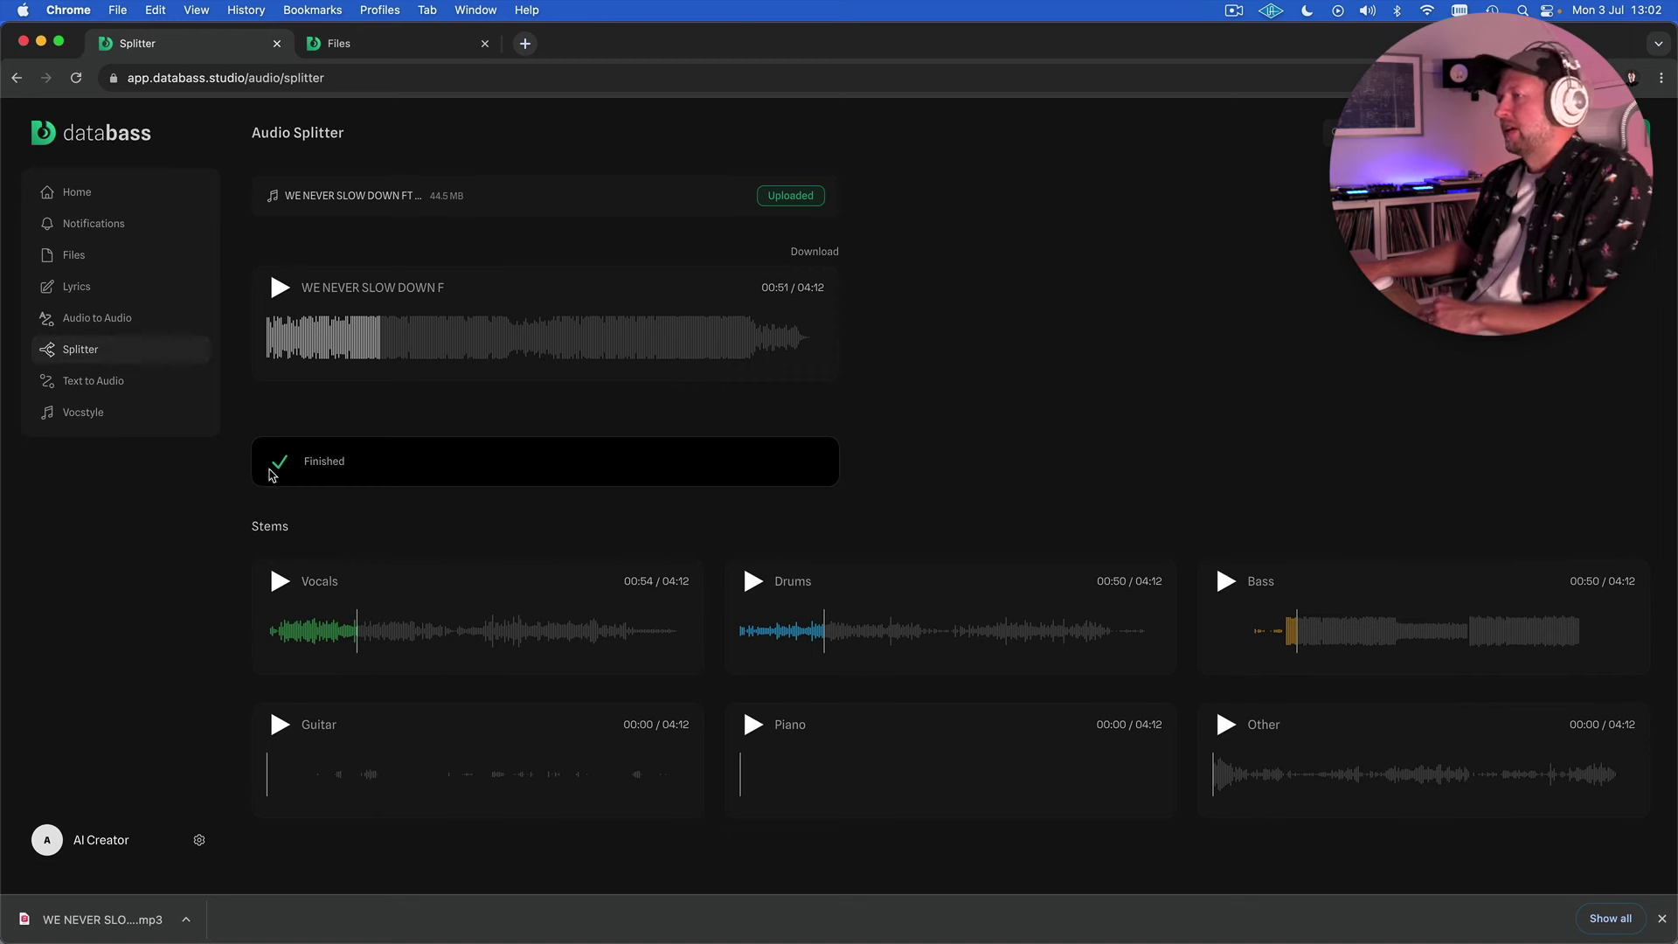
Step: On the Vocstyle page, upload the downloaded vocals stem mp3 from Downloads as source audio
click(151, 416)
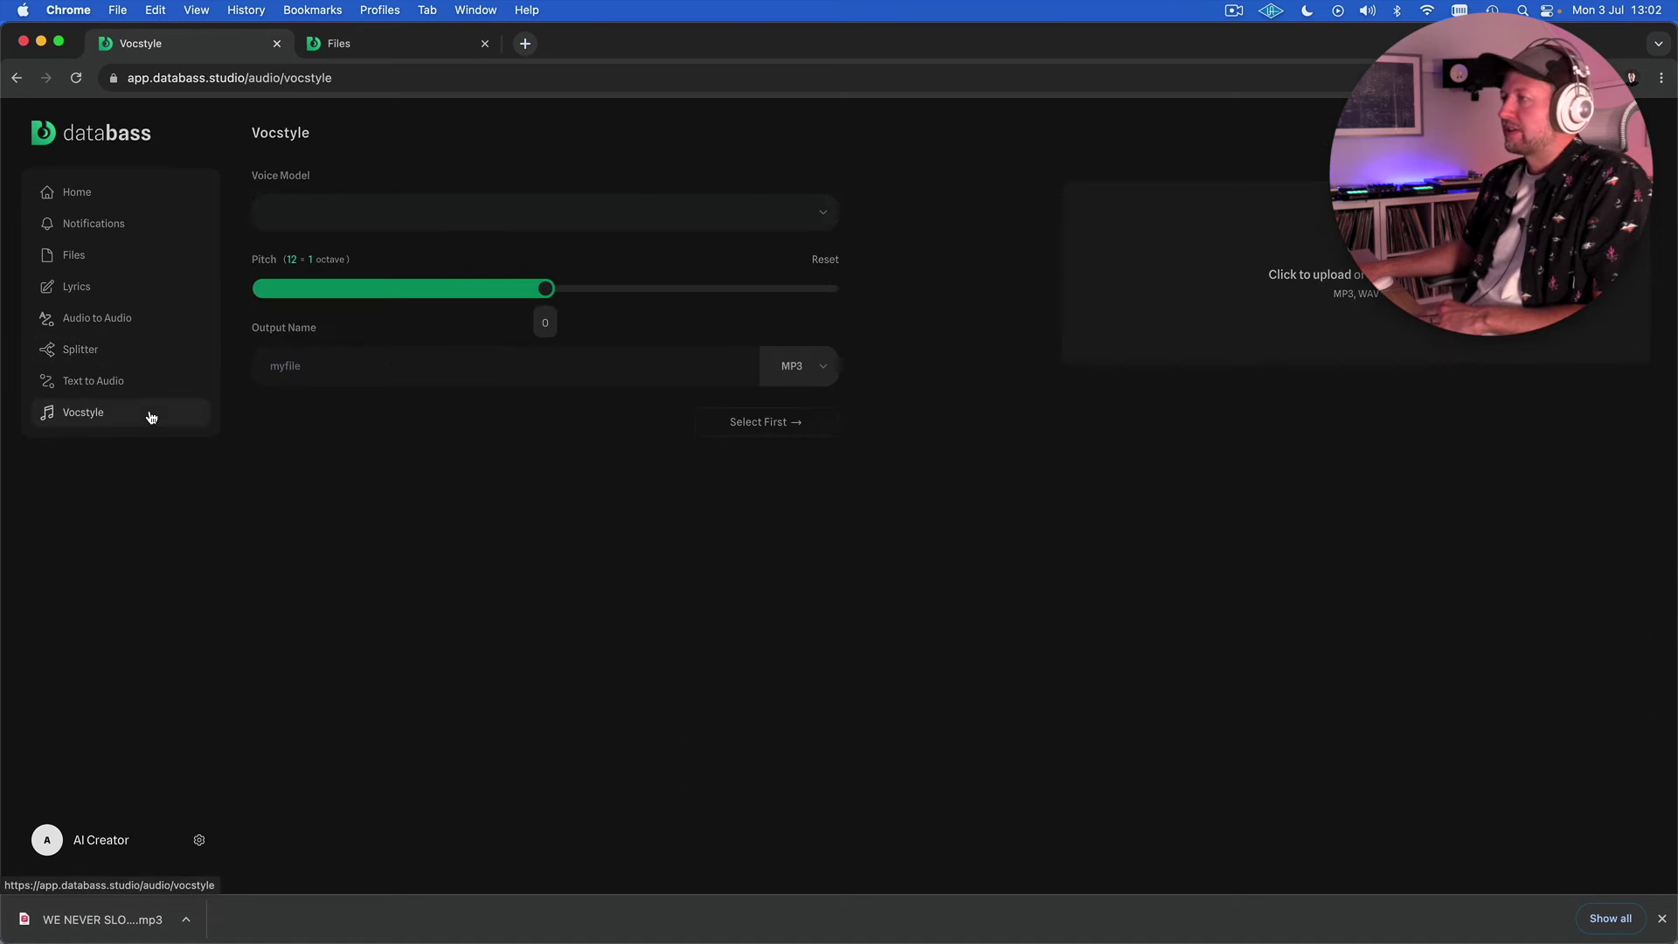
click(1162, 259)
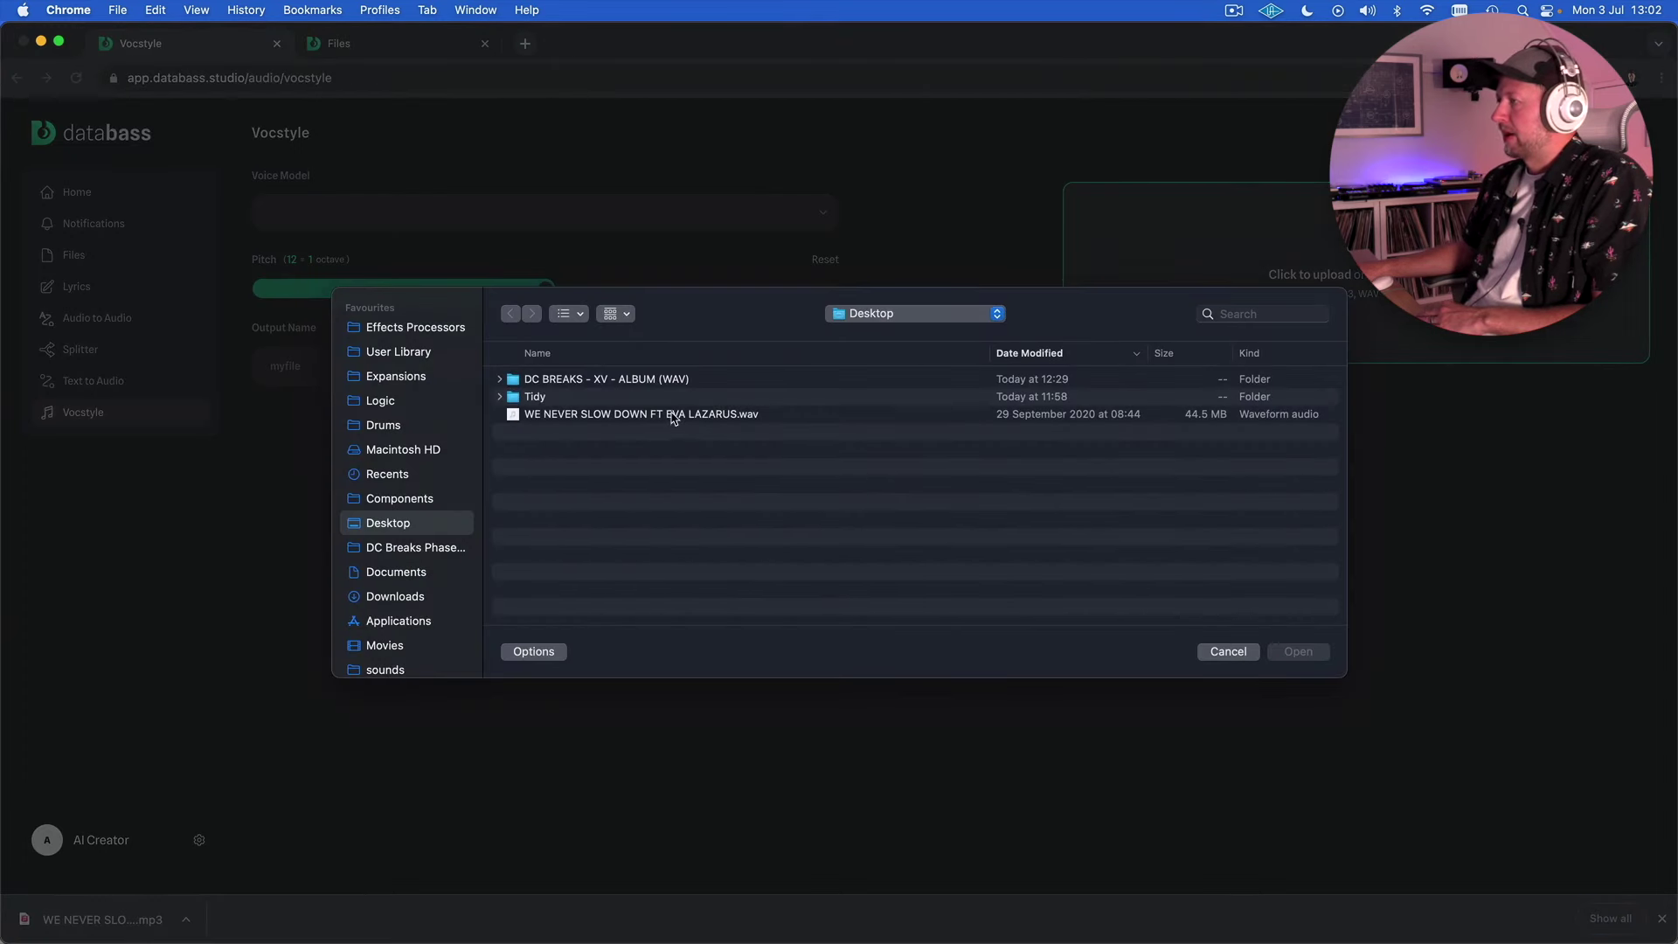
click(401, 598)
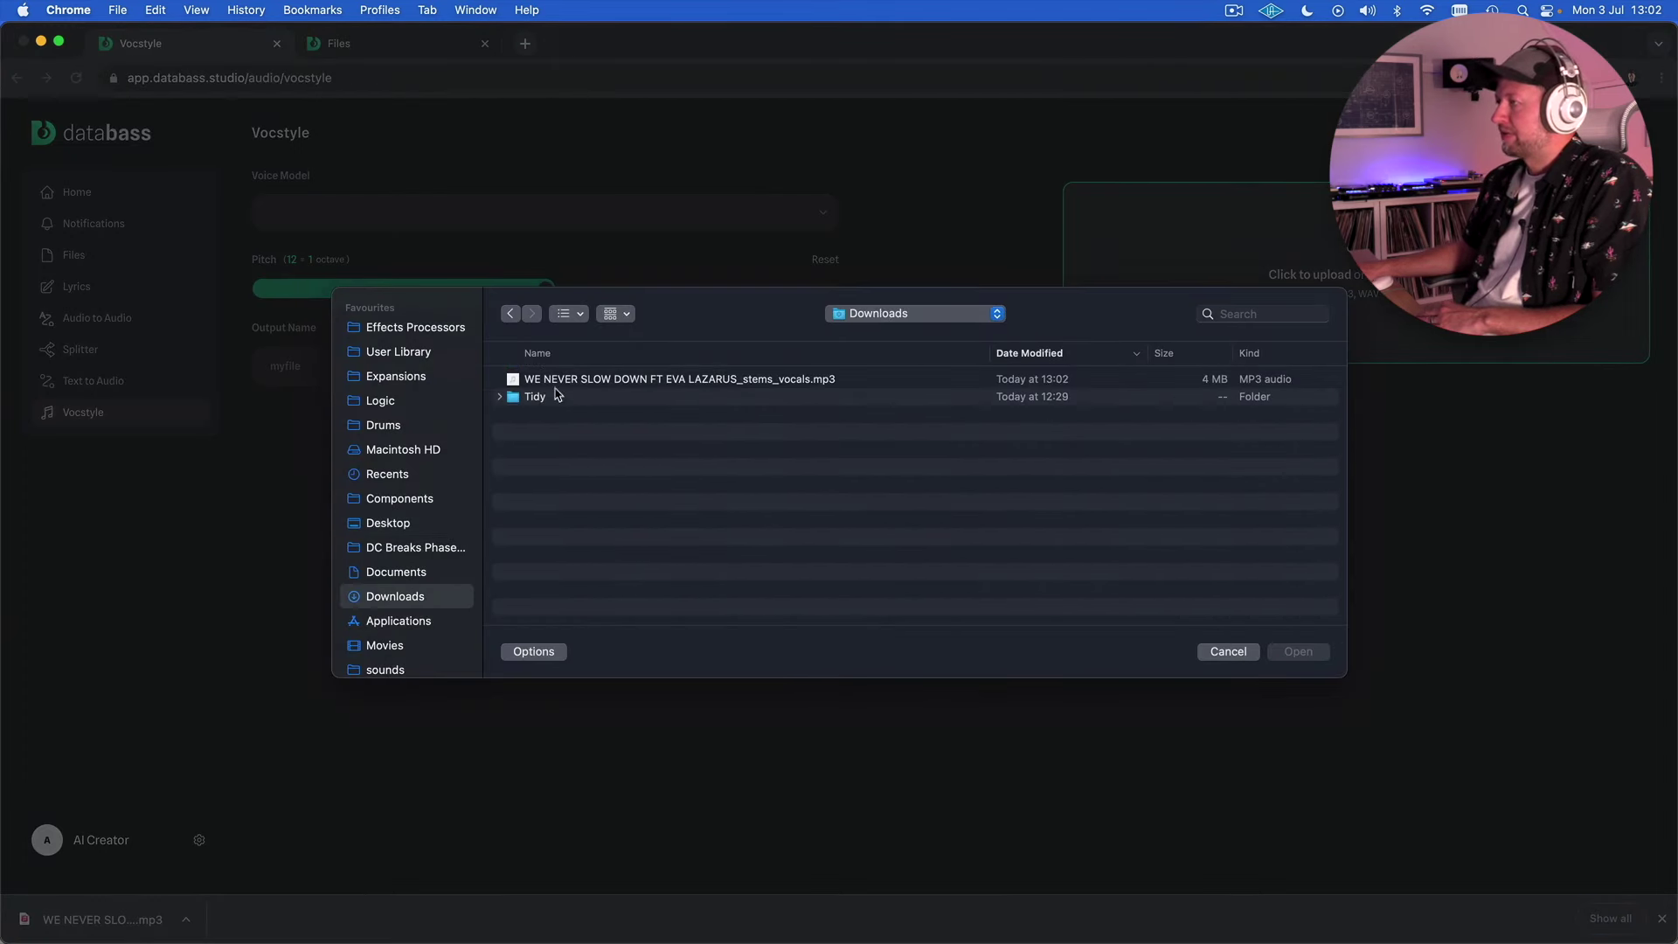
click(561, 381)
click(1300, 654)
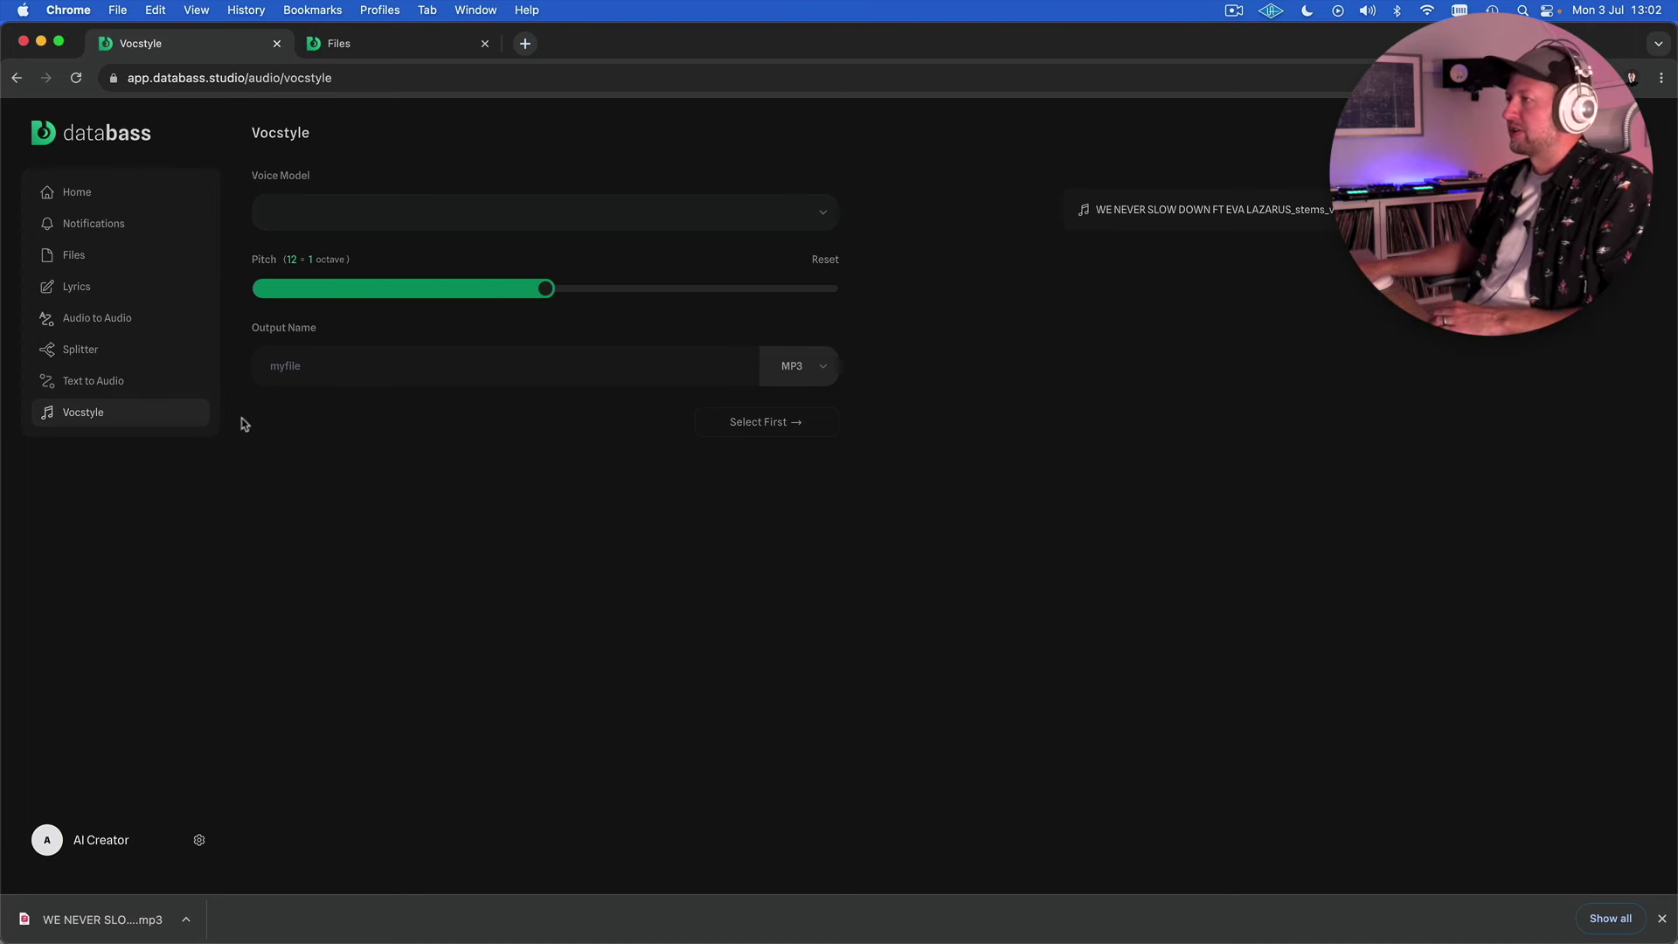
Step: Choose the Don Toliver voice model and set the pitch shift to +12
click(492, 218)
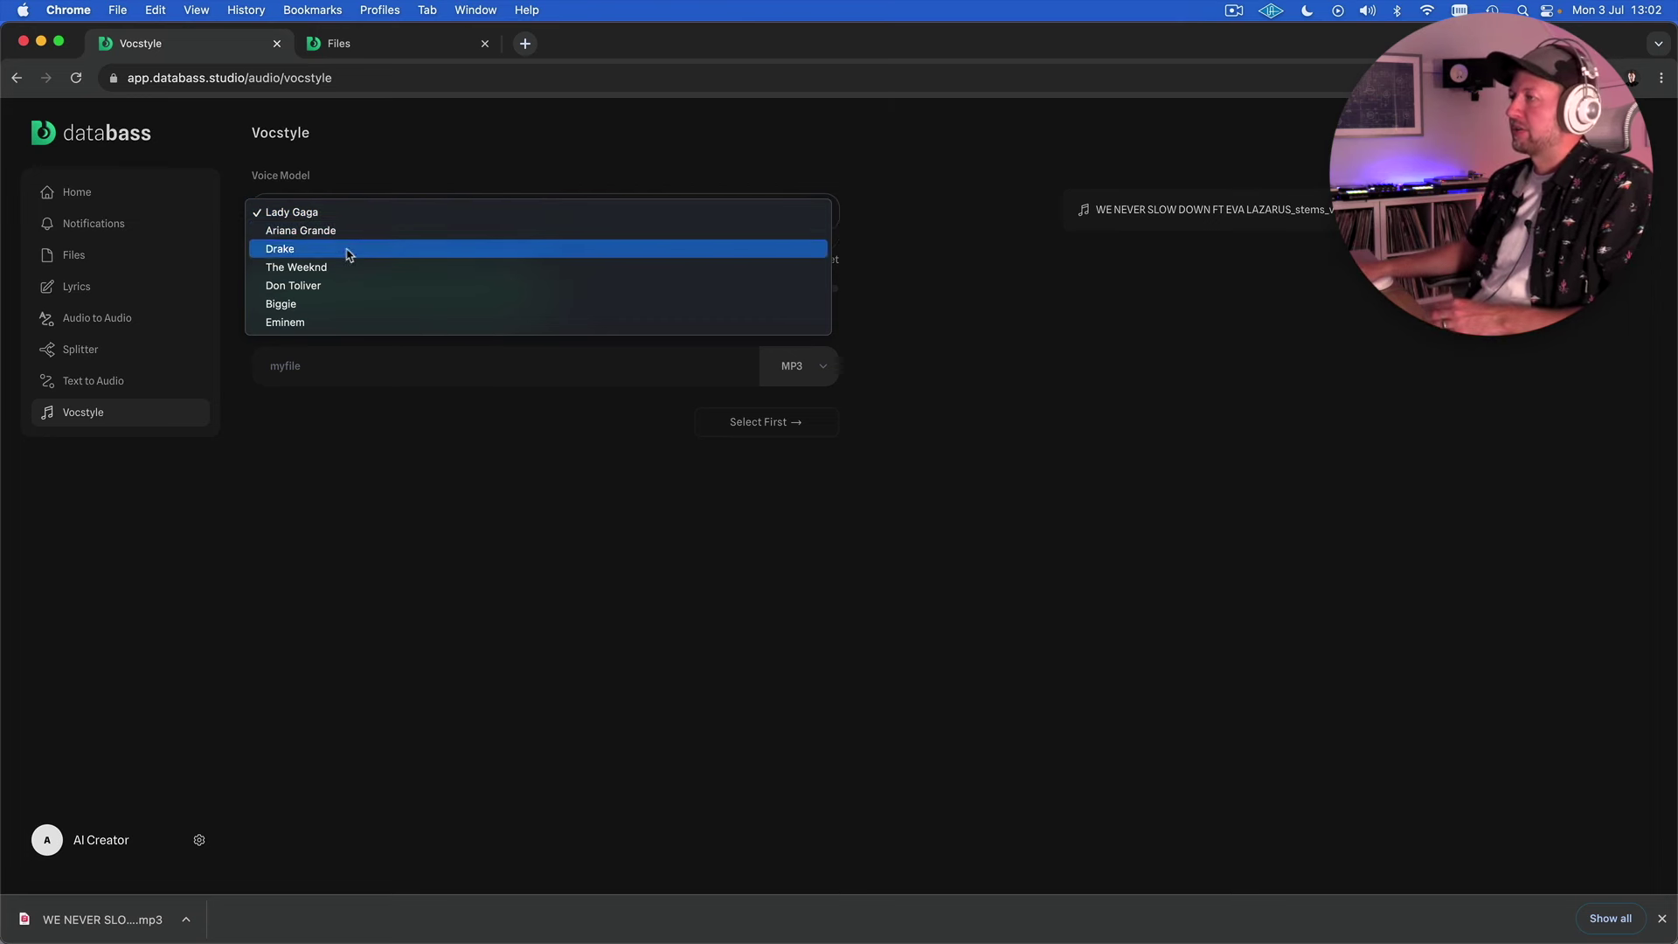
click(299, 286)
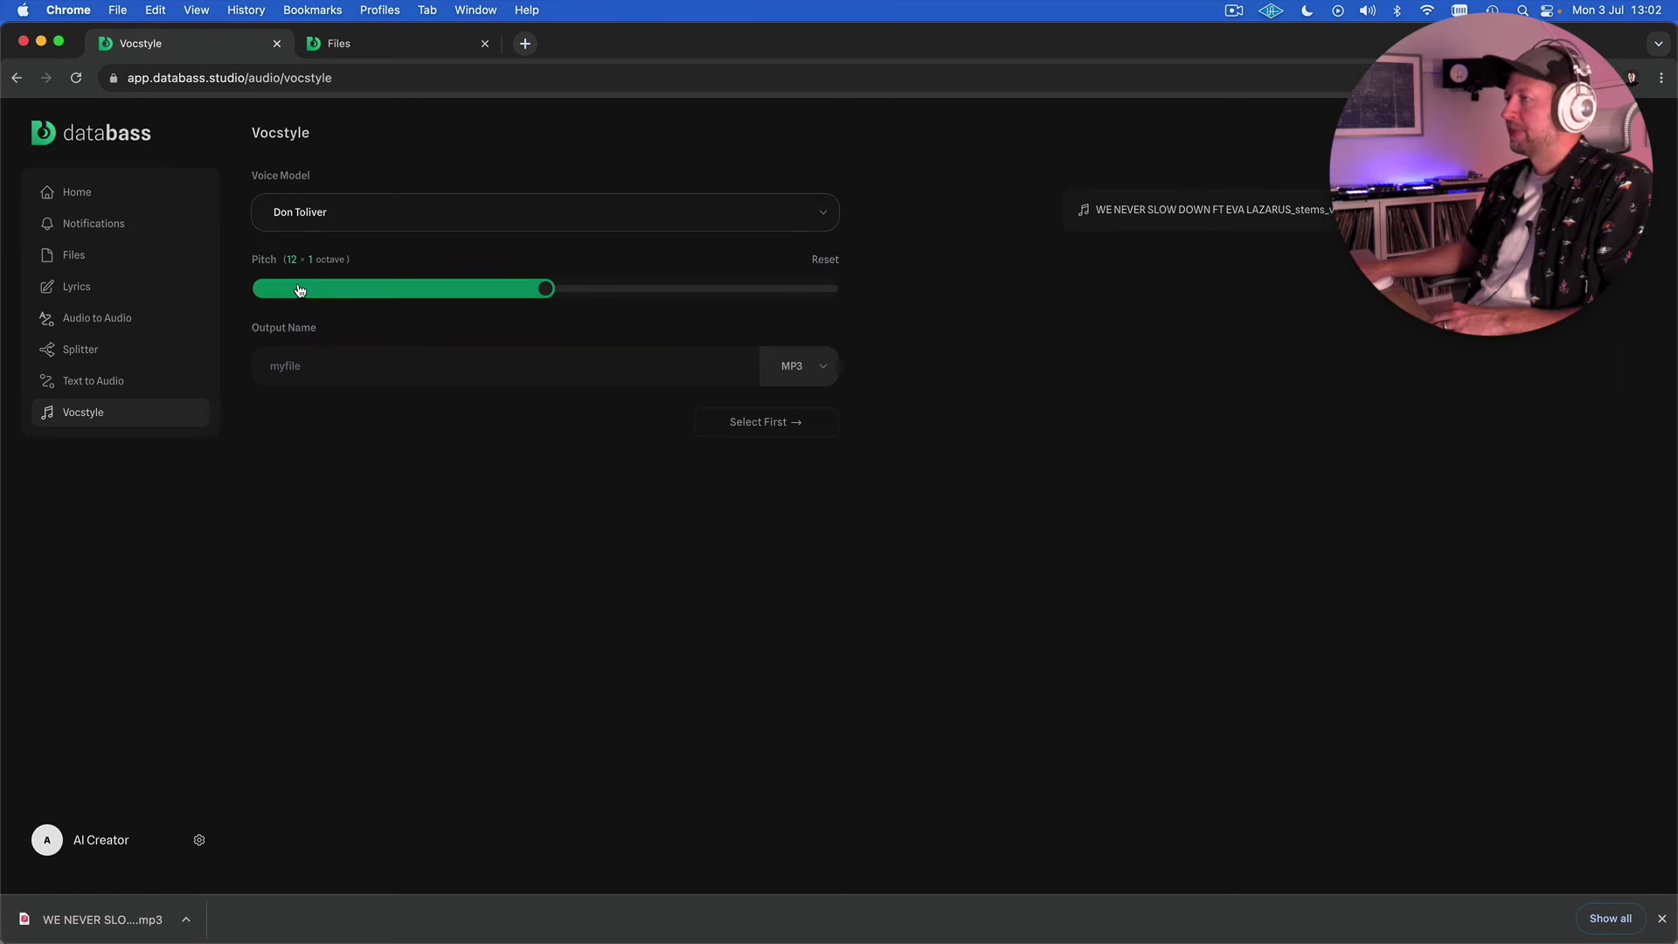
click(546, 289)
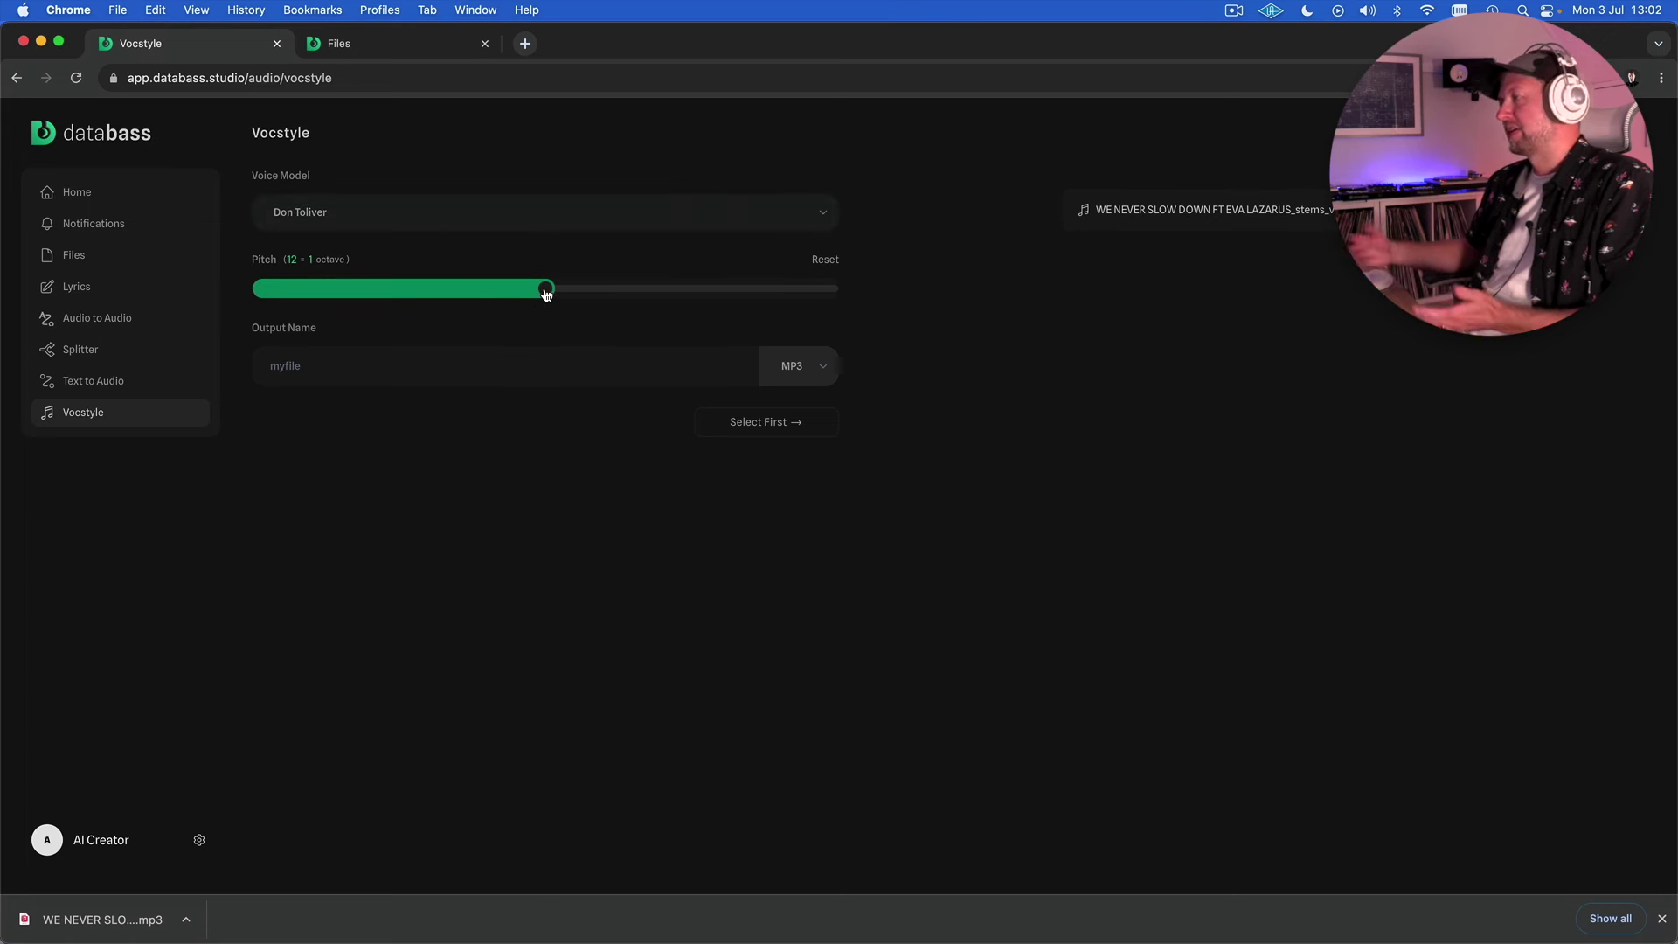
click(546, 292)
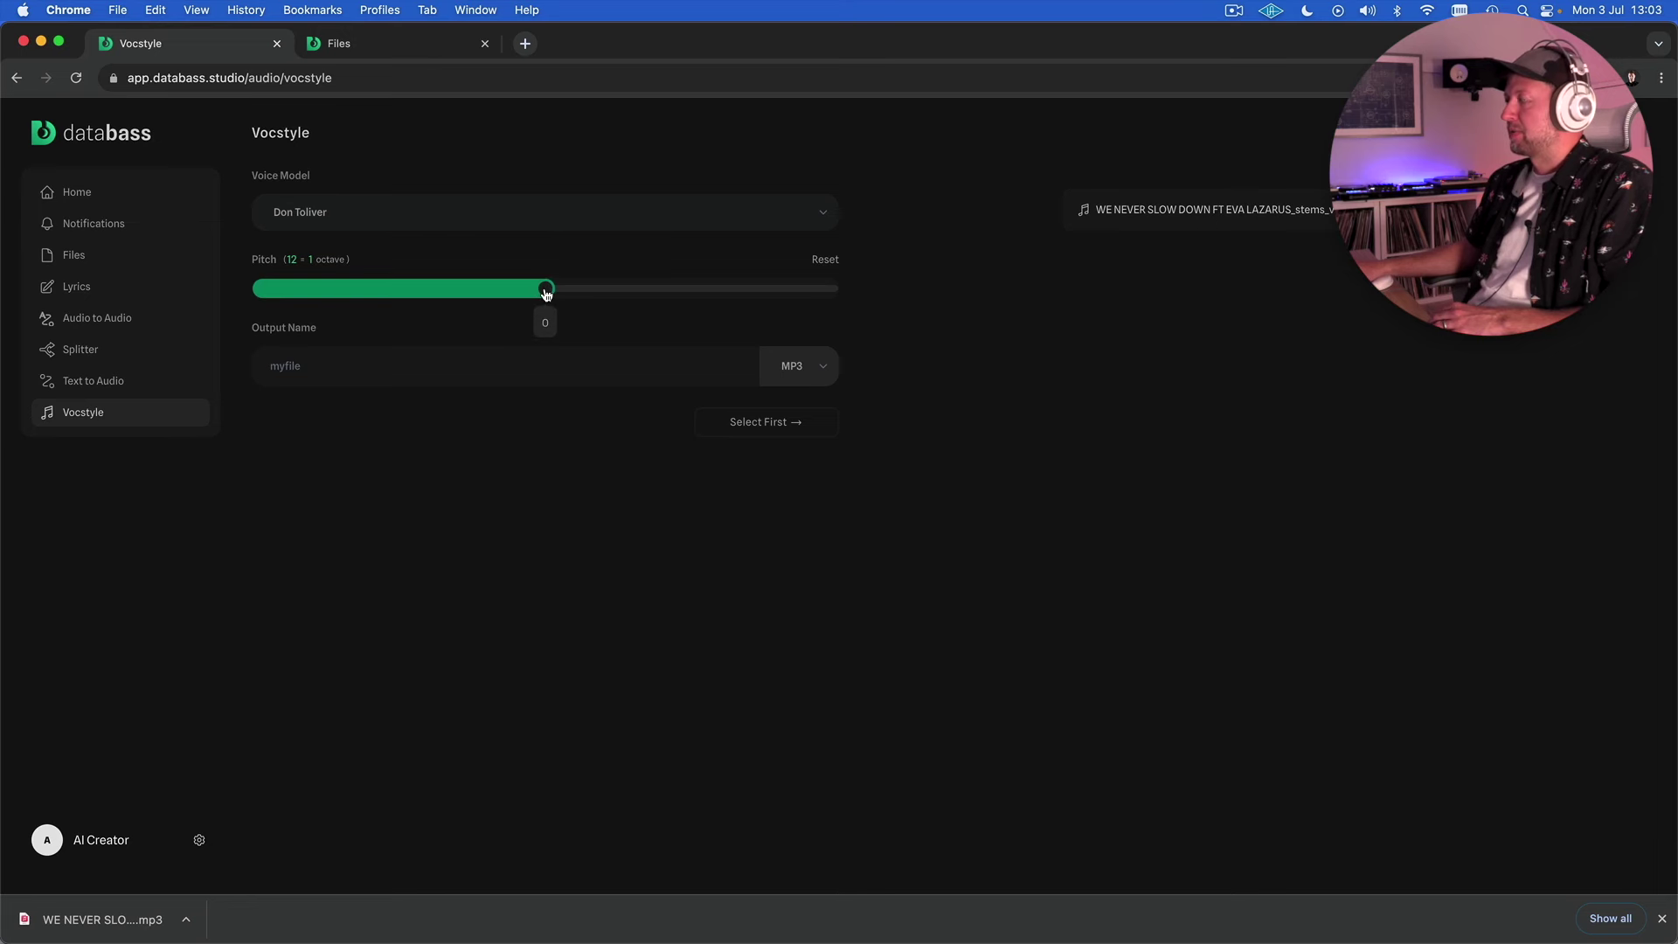
mouse_move(546, 292)
mouse_down()
mouse_move(734, 292)
mouse_move(547, 298)
mouse_up()
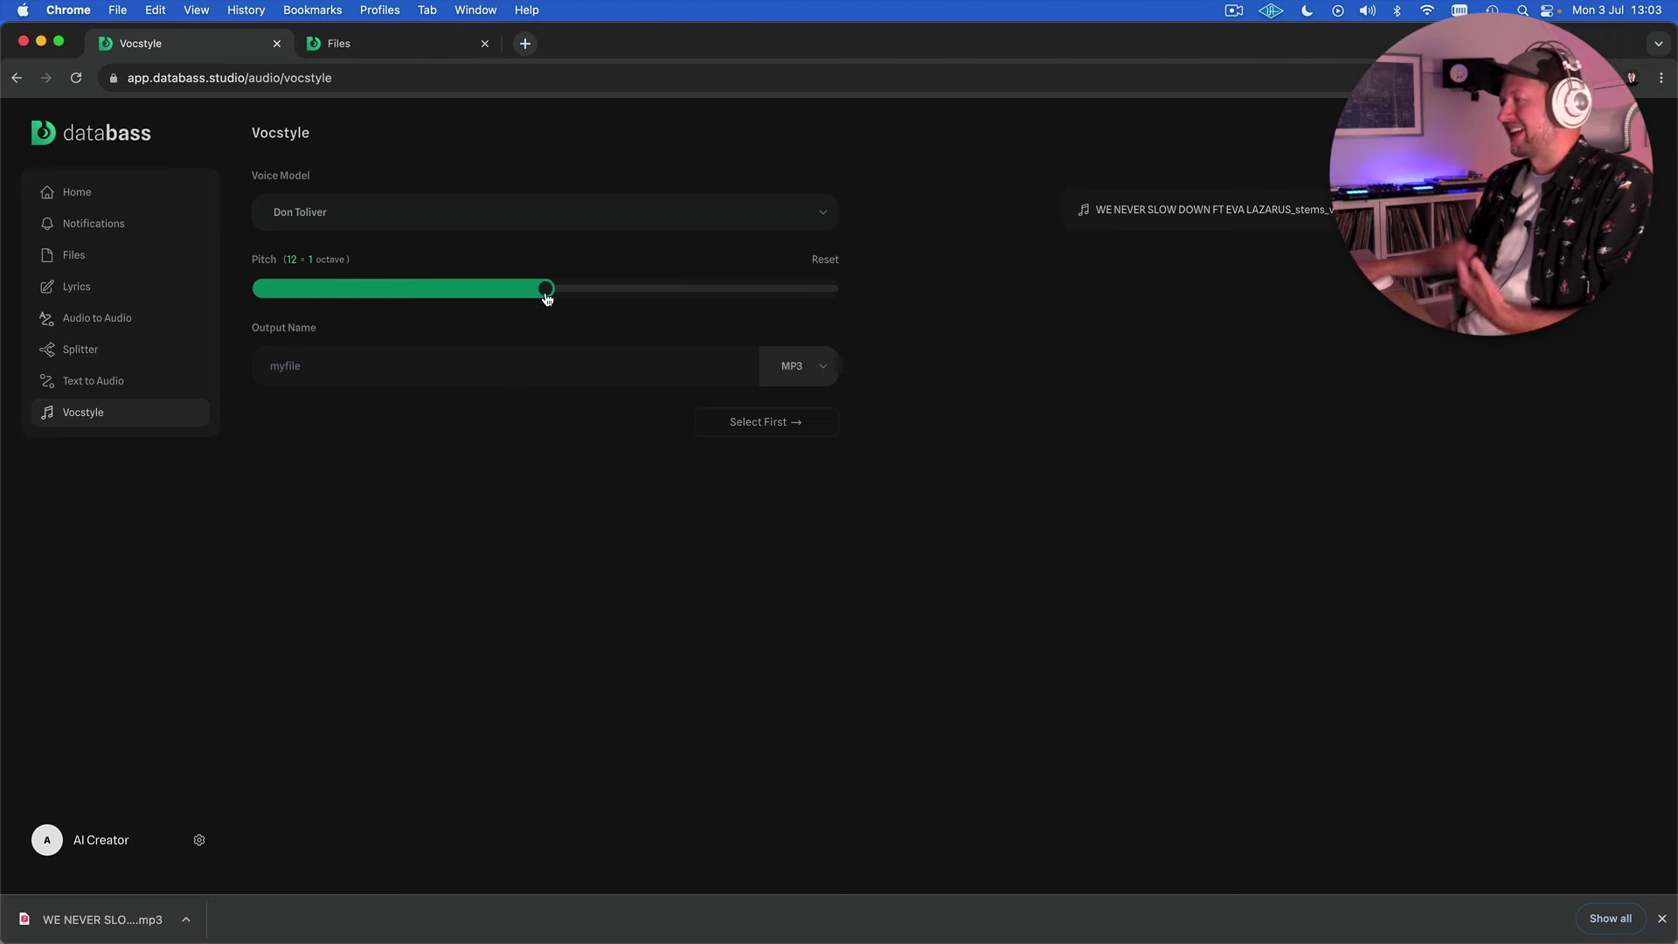
Step: Name the output REVOX and set its format to WAV
click(592, 360)
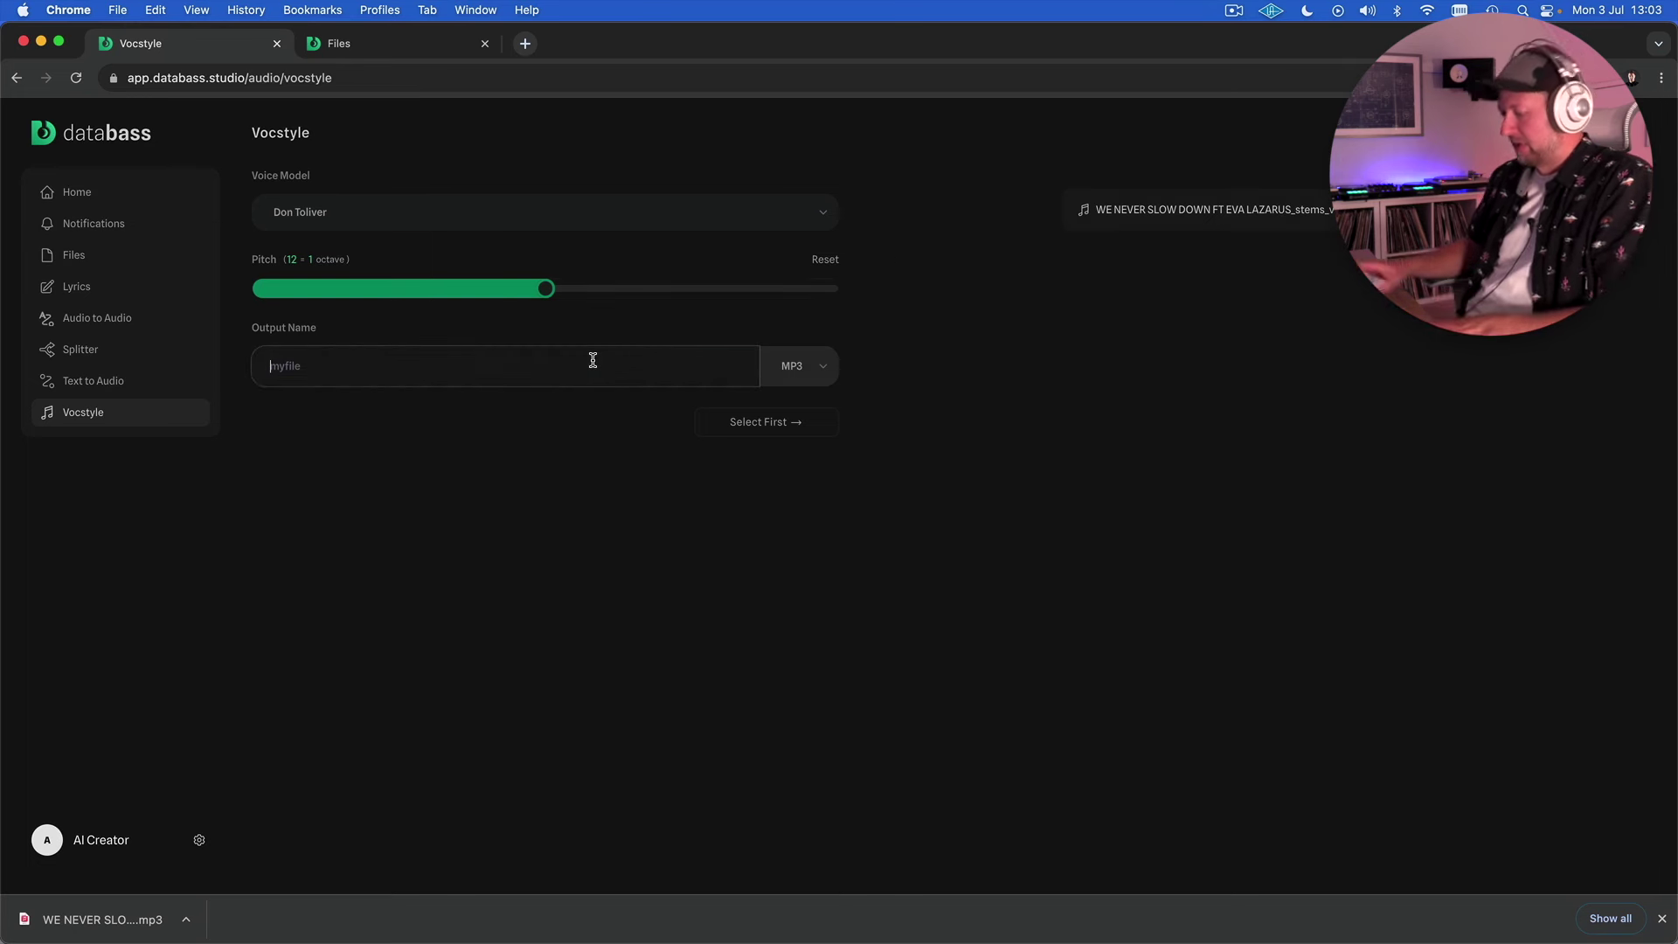
text(REV)
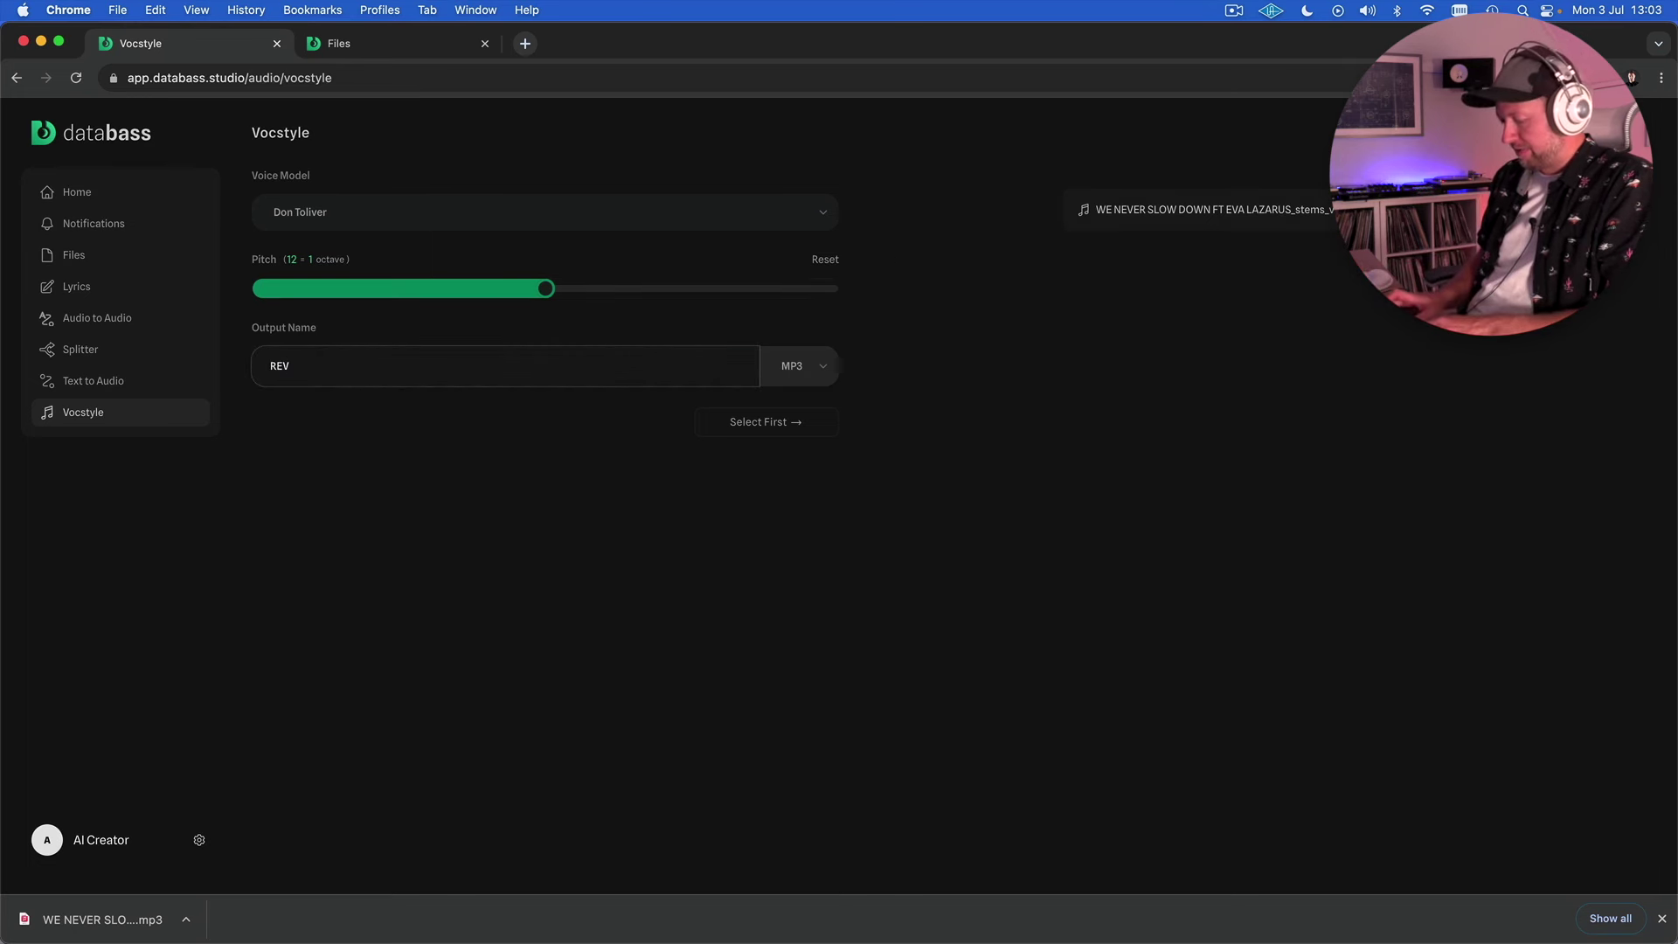
text(OX)
click(820, 365)
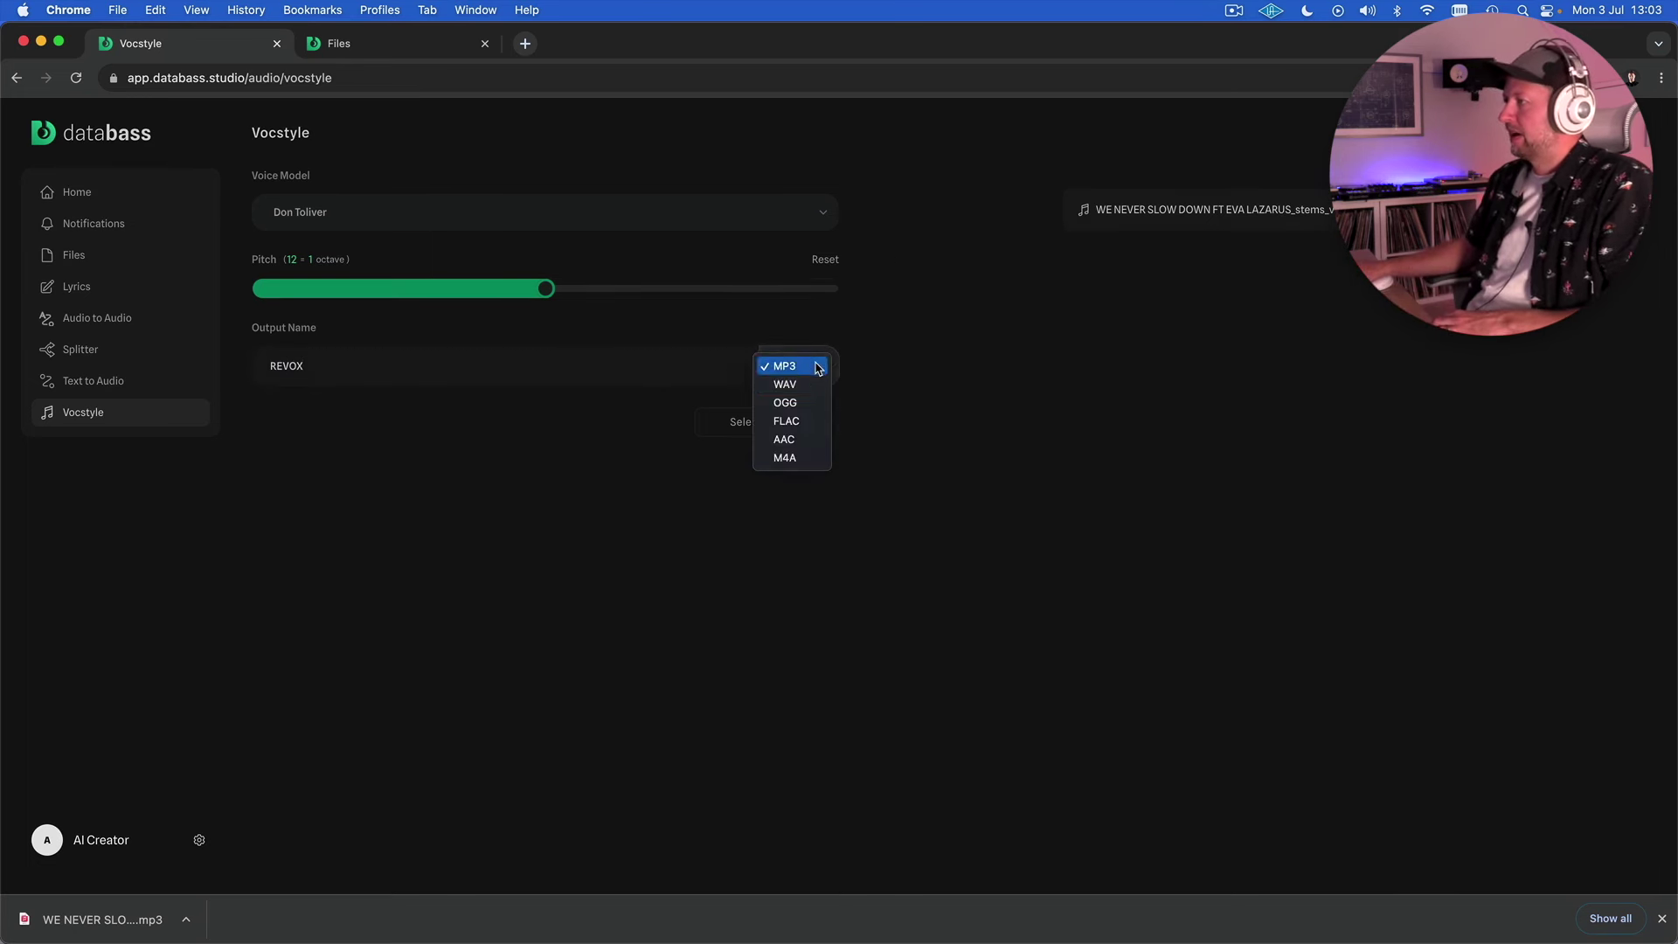
click(810, 385)
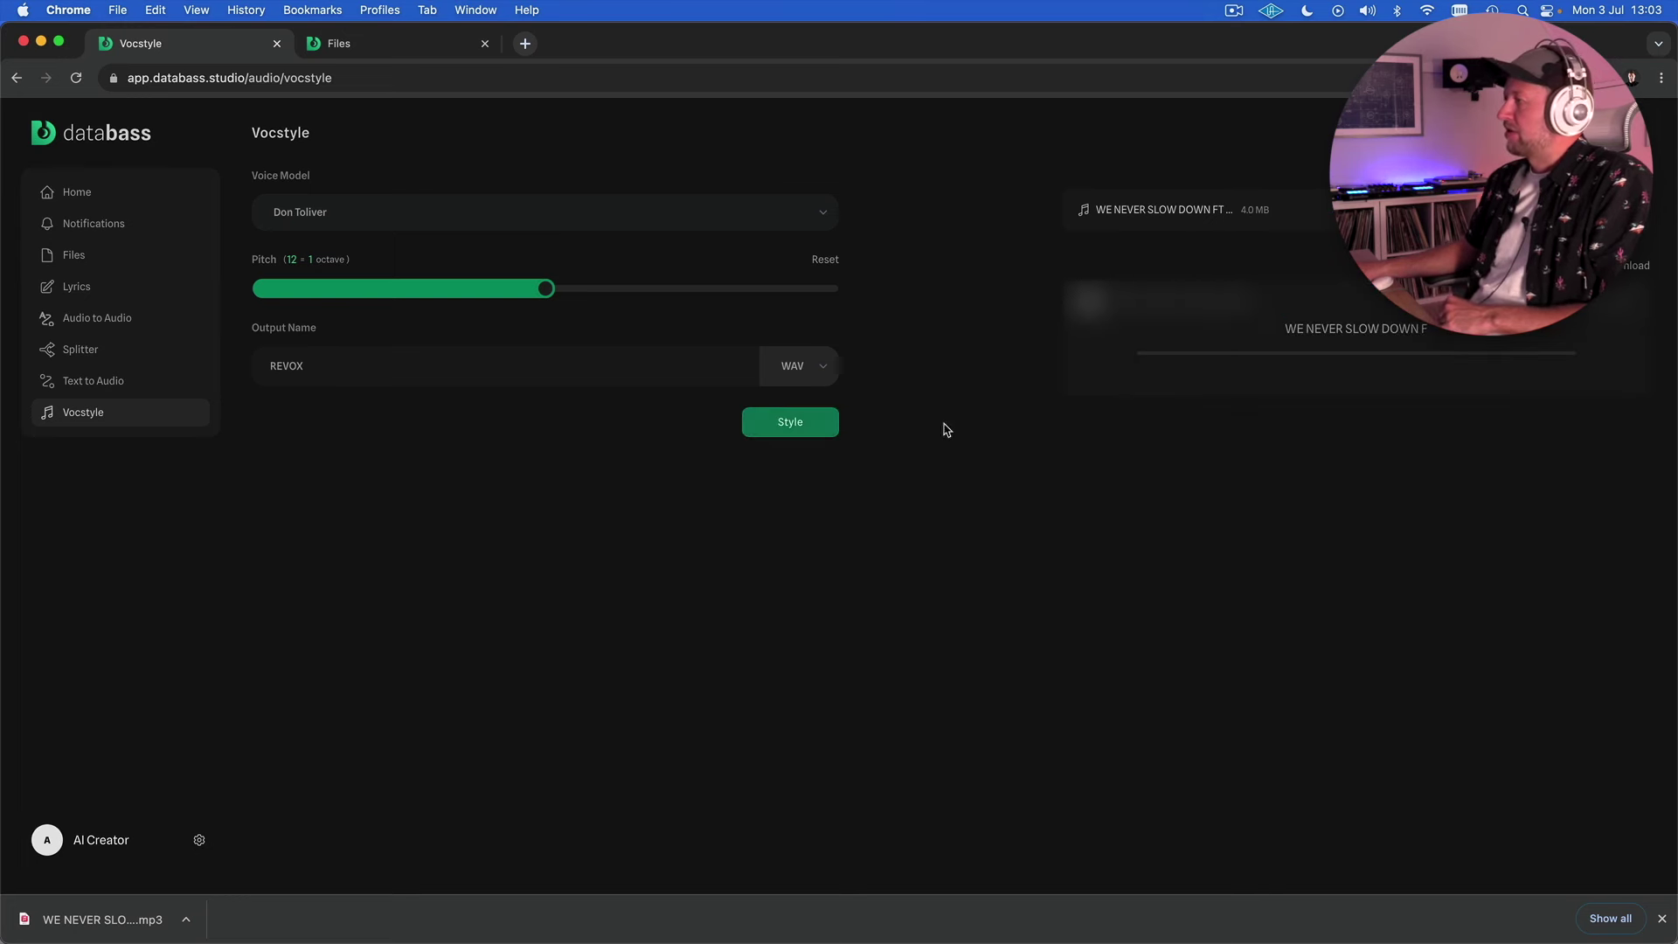
Step: Run the Style conversion and wait for the 04:12 REVOX vocal to finish
click(796, 433)
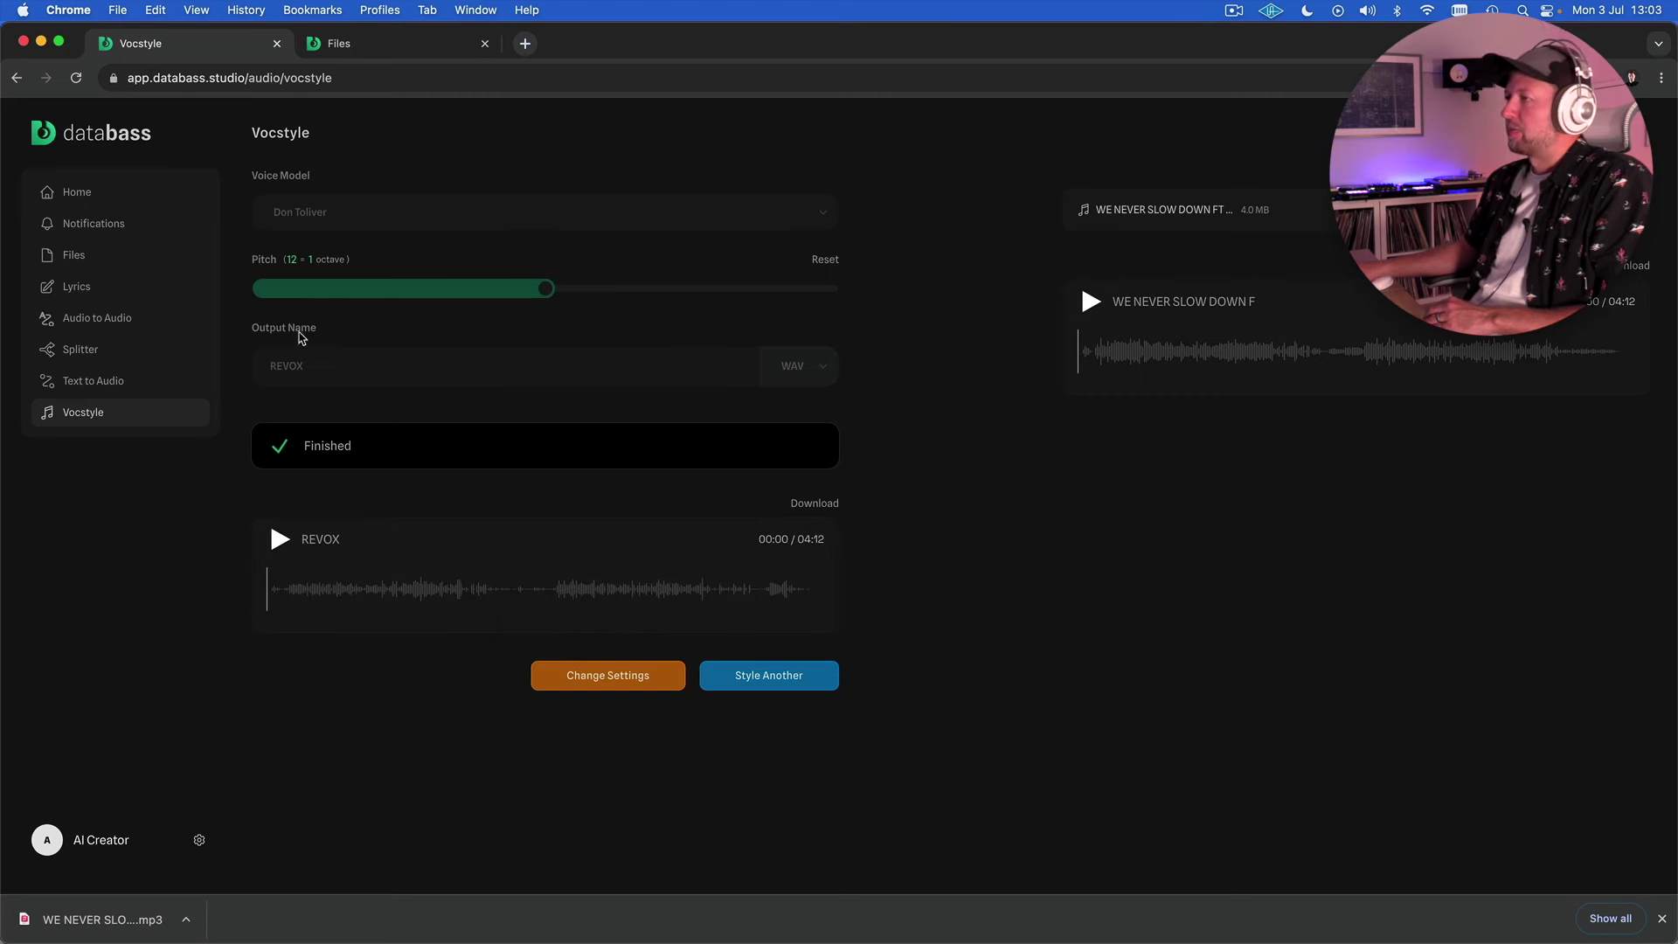
Step: Play the REVOX vocal, skipping ahead to about 02:19, then download it as REVOX.wav
click(296, 588)
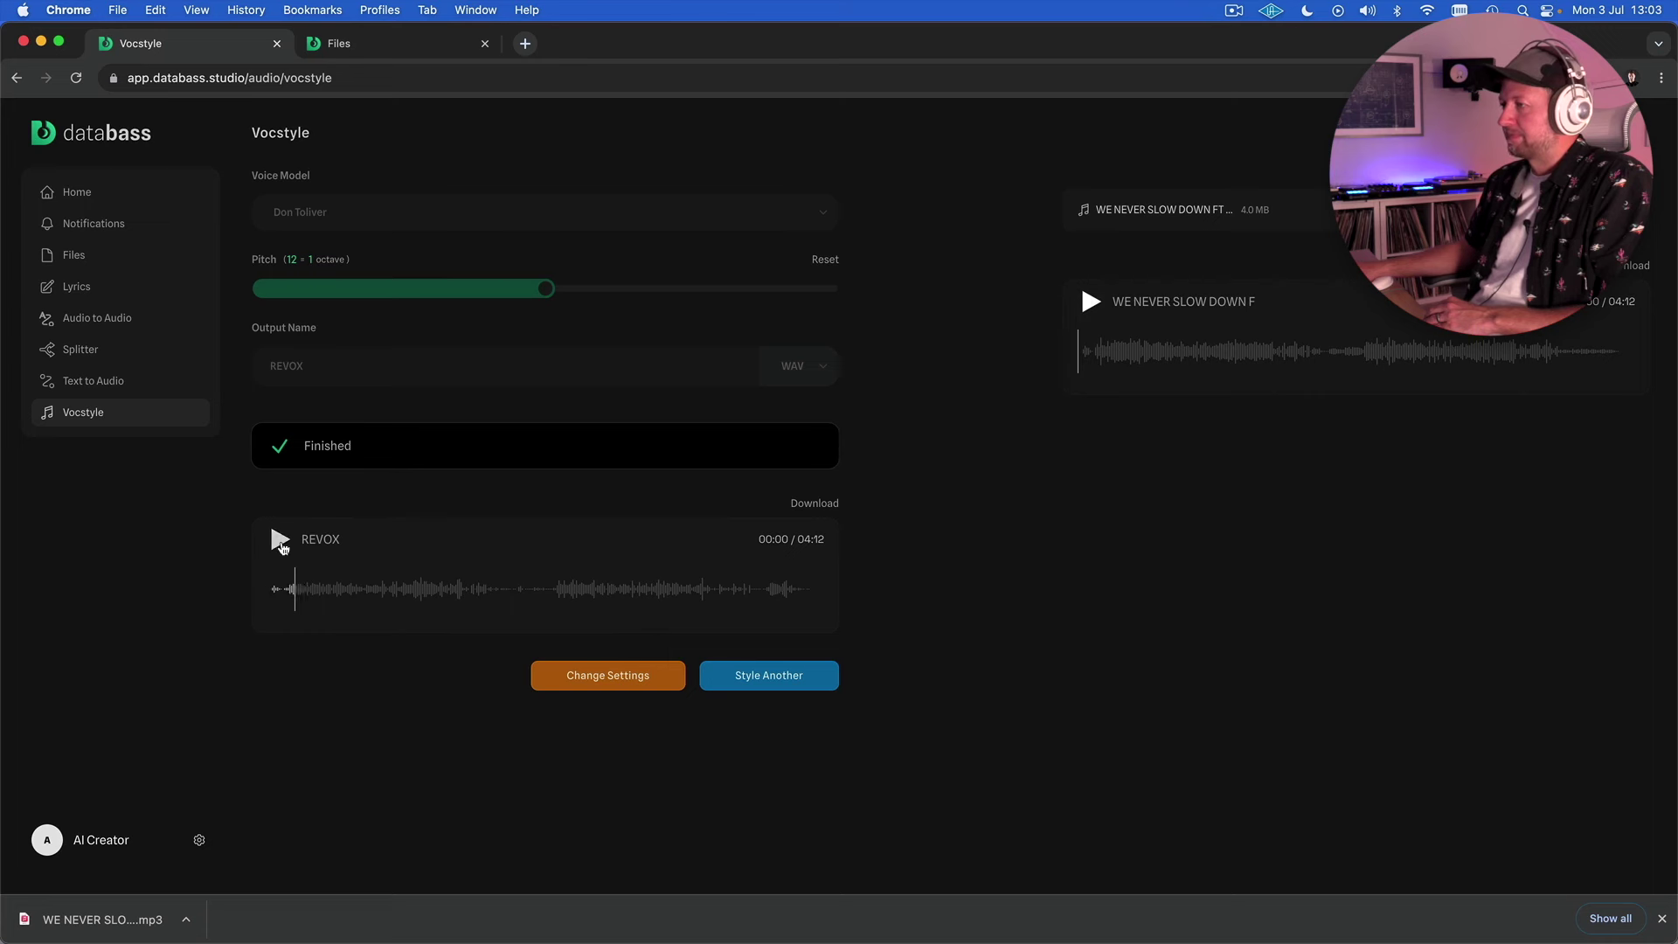
click(279, 539)
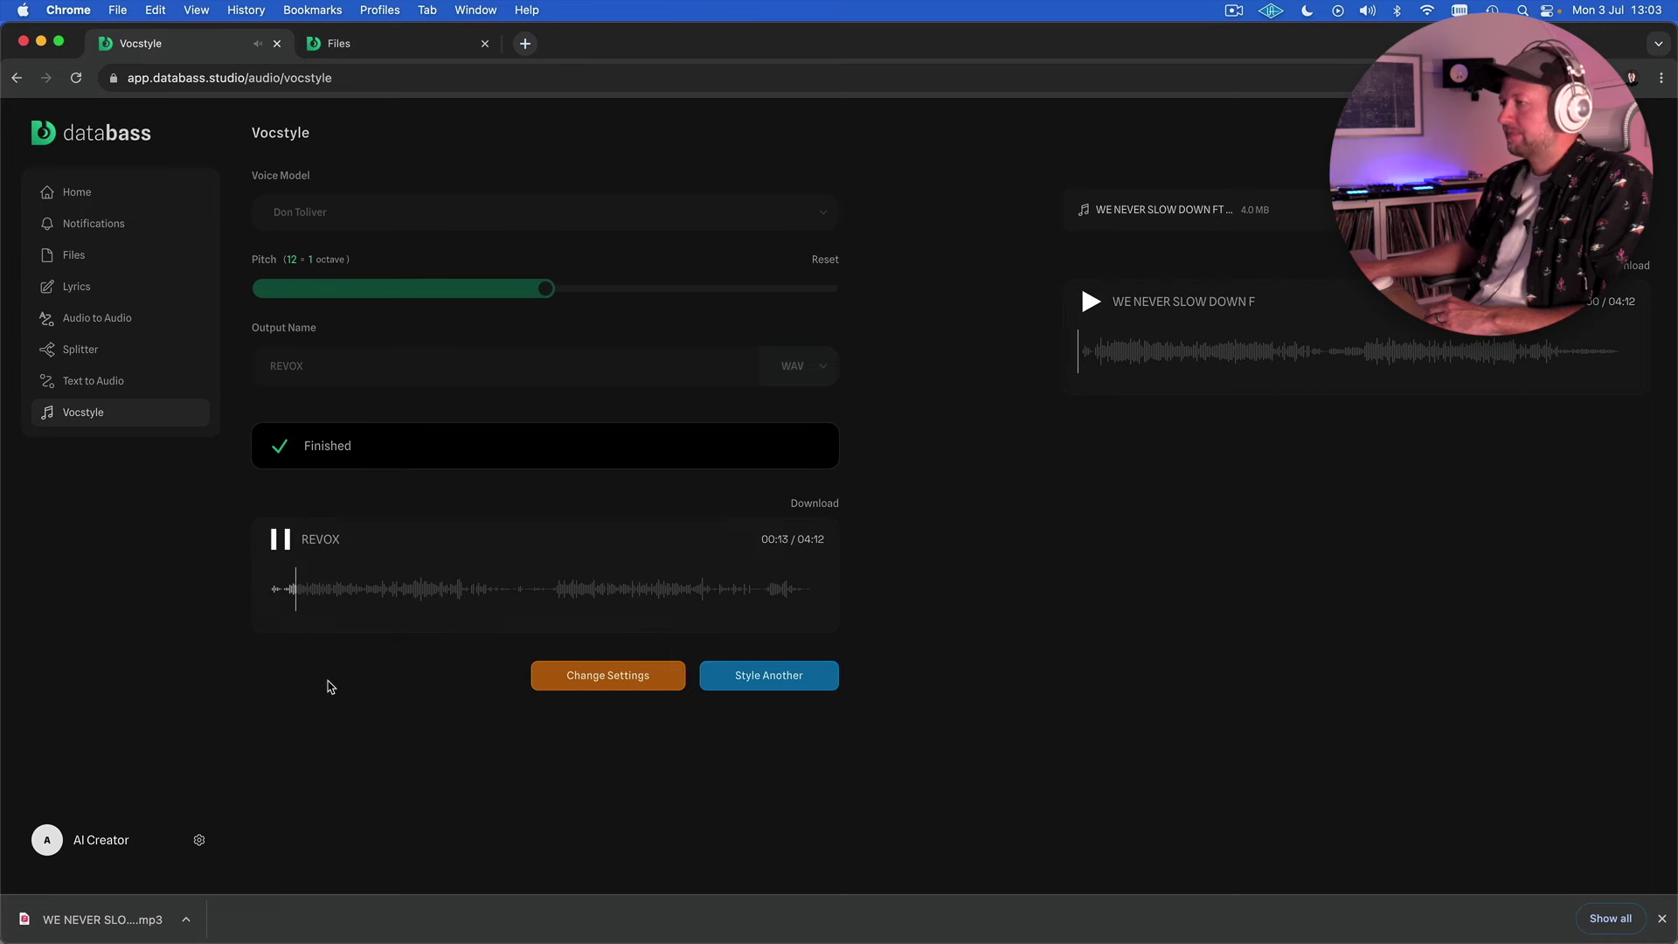
click(288, 546)
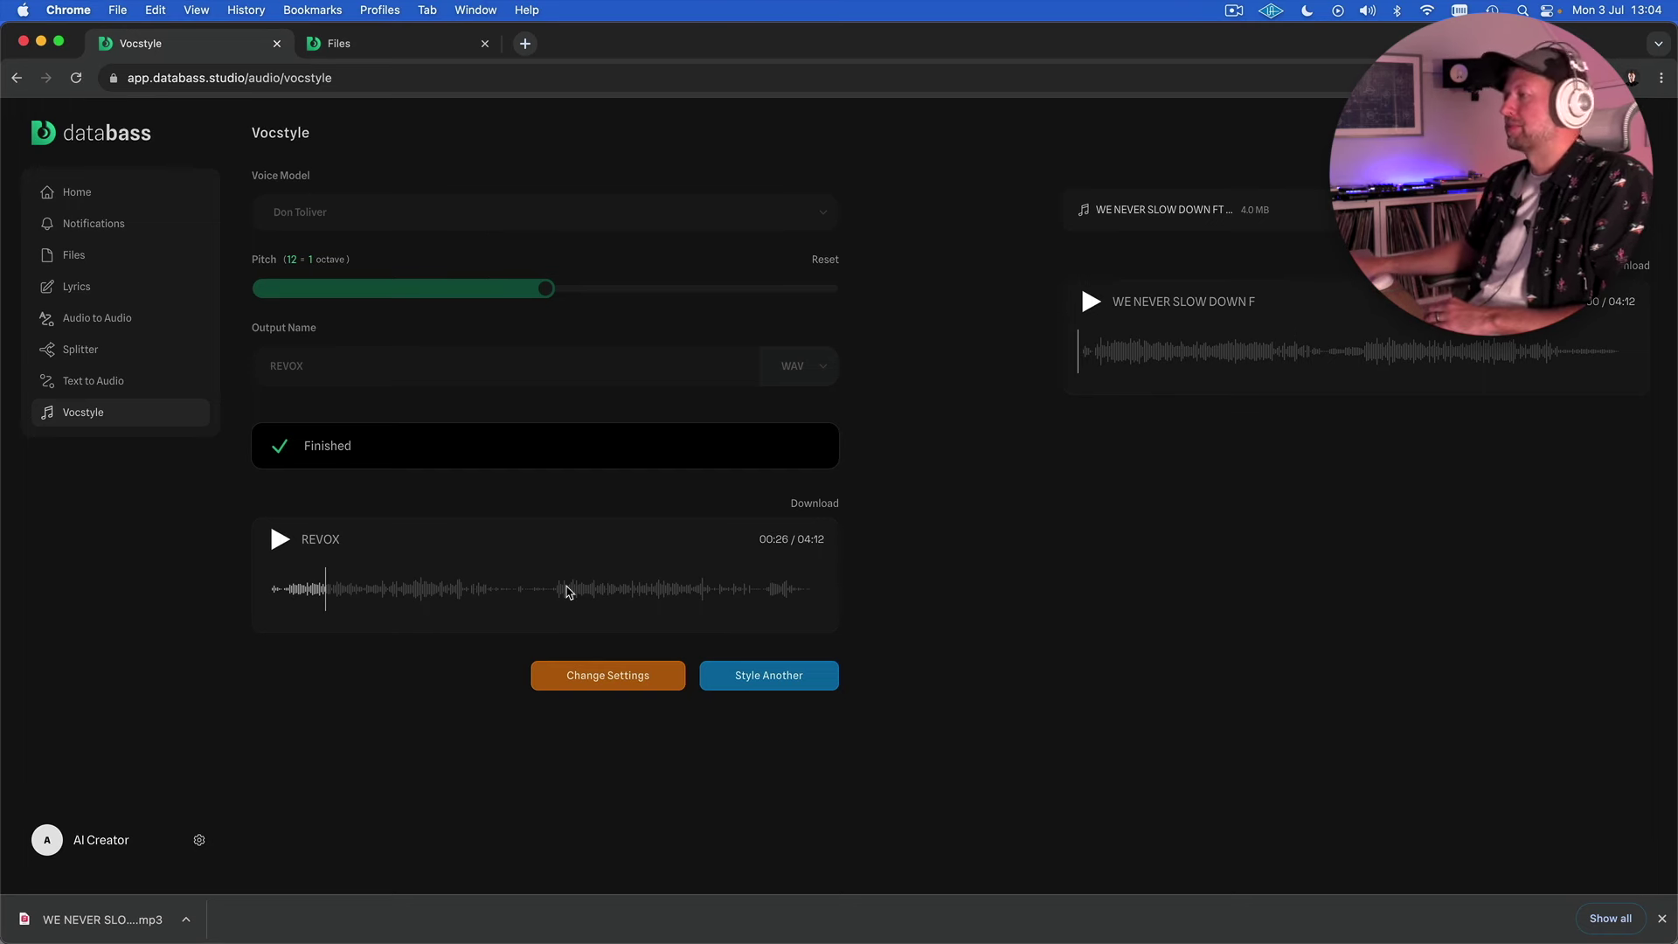
click(567, 591)
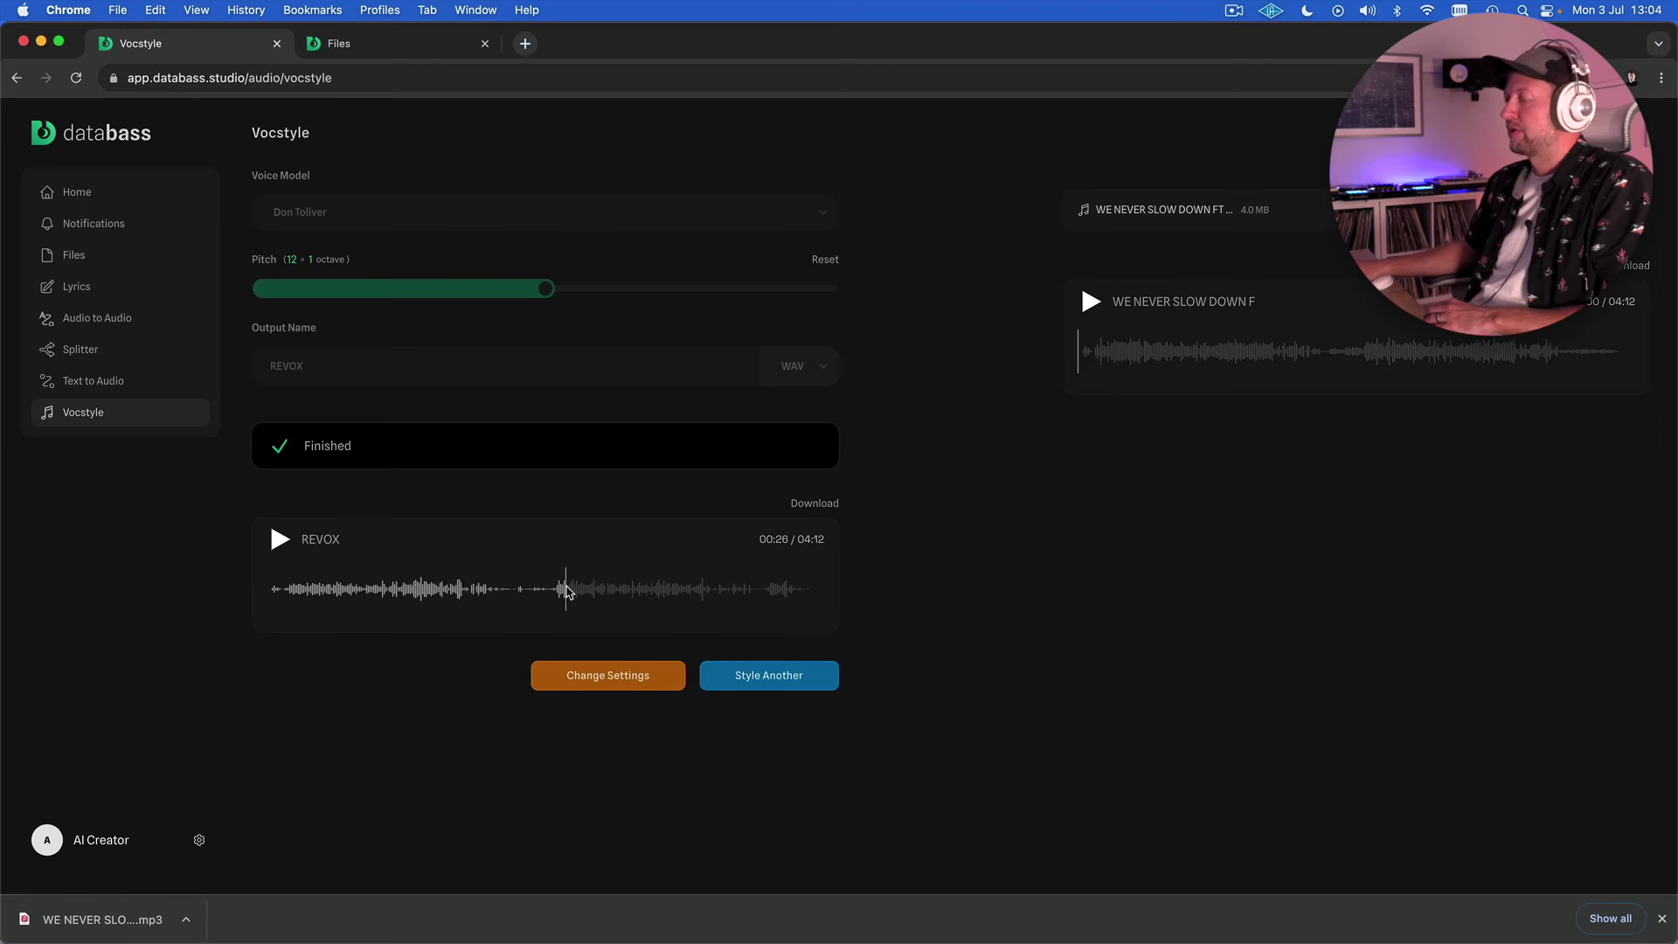
click(279, 540)
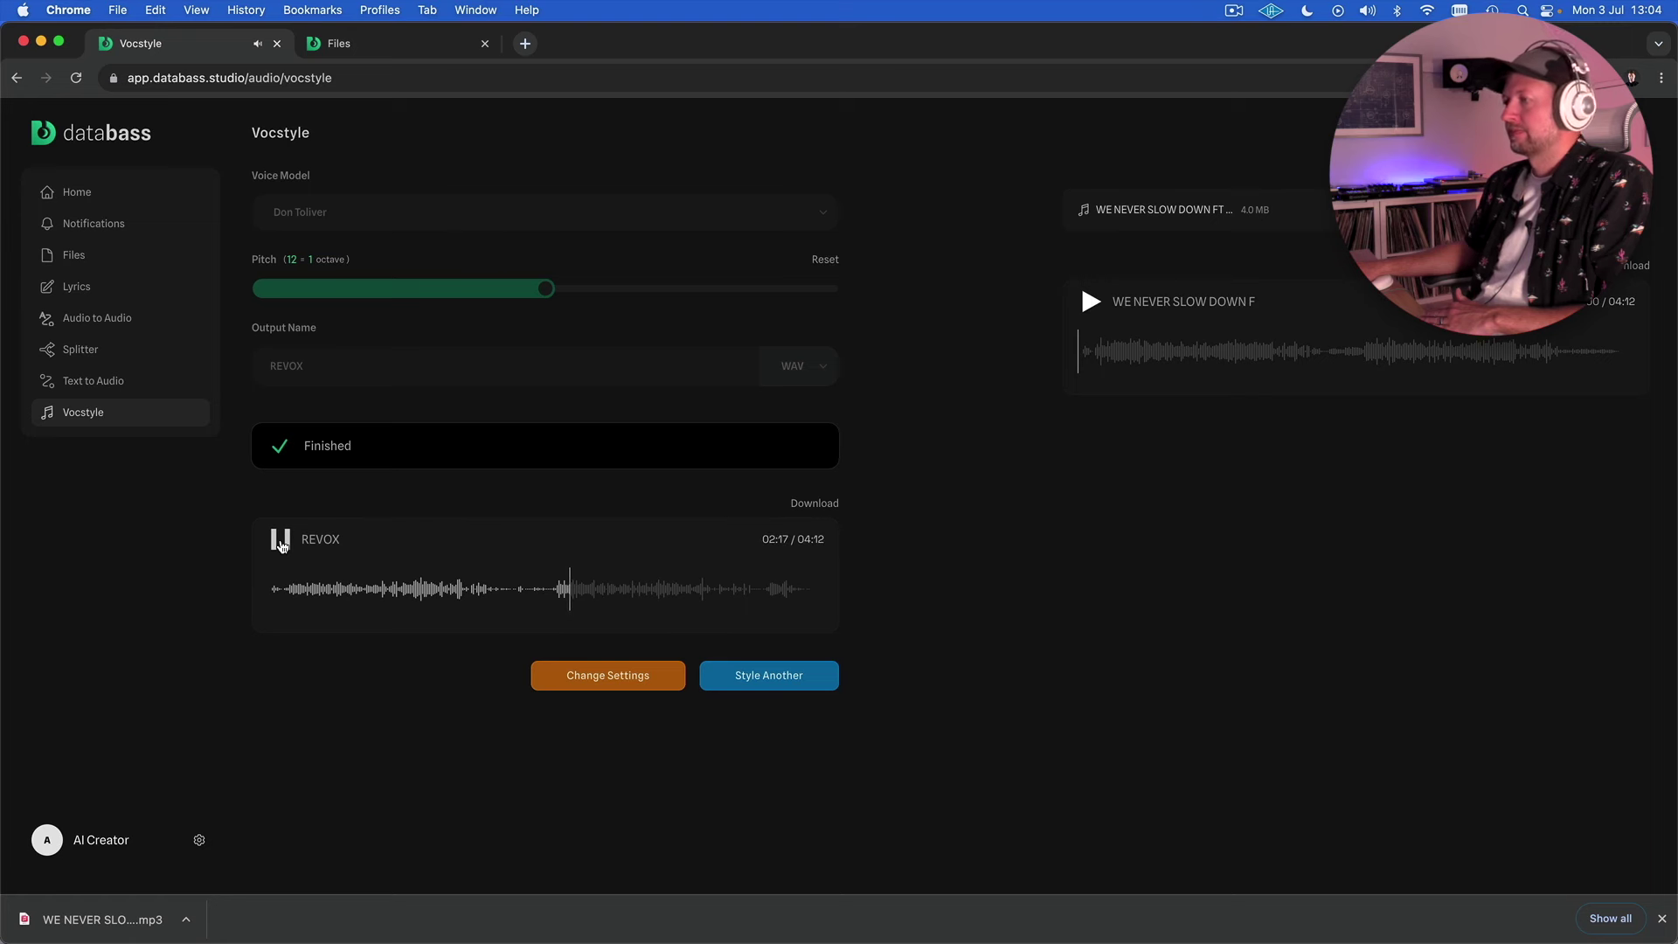
click(281, 546)
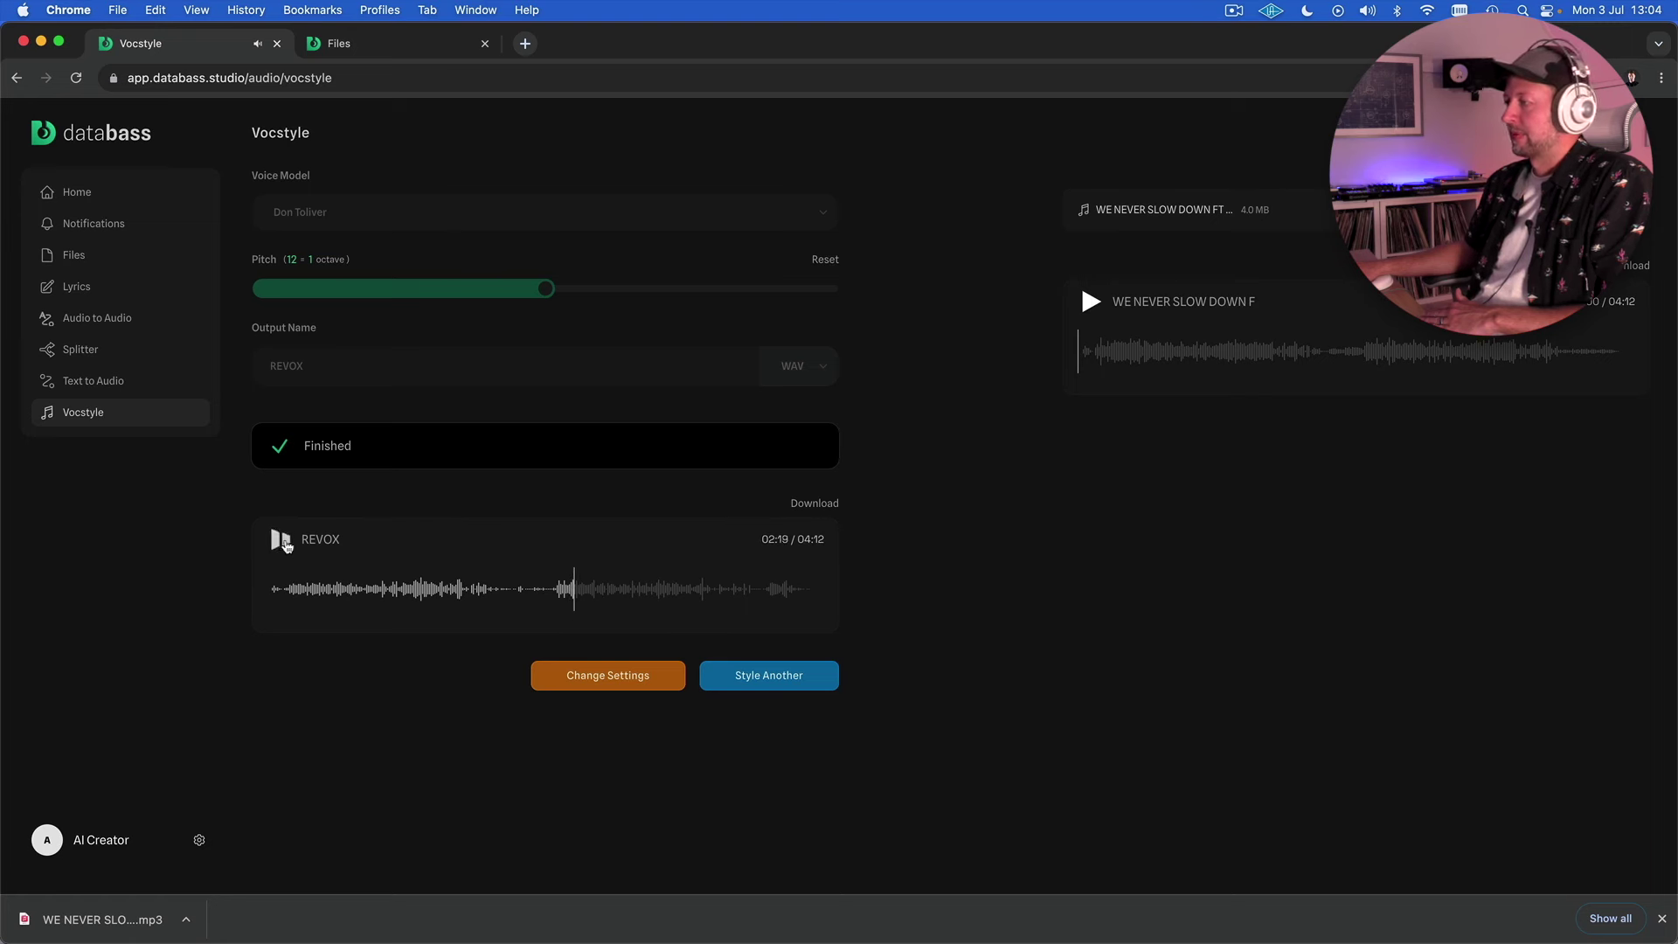
click(821, 512)
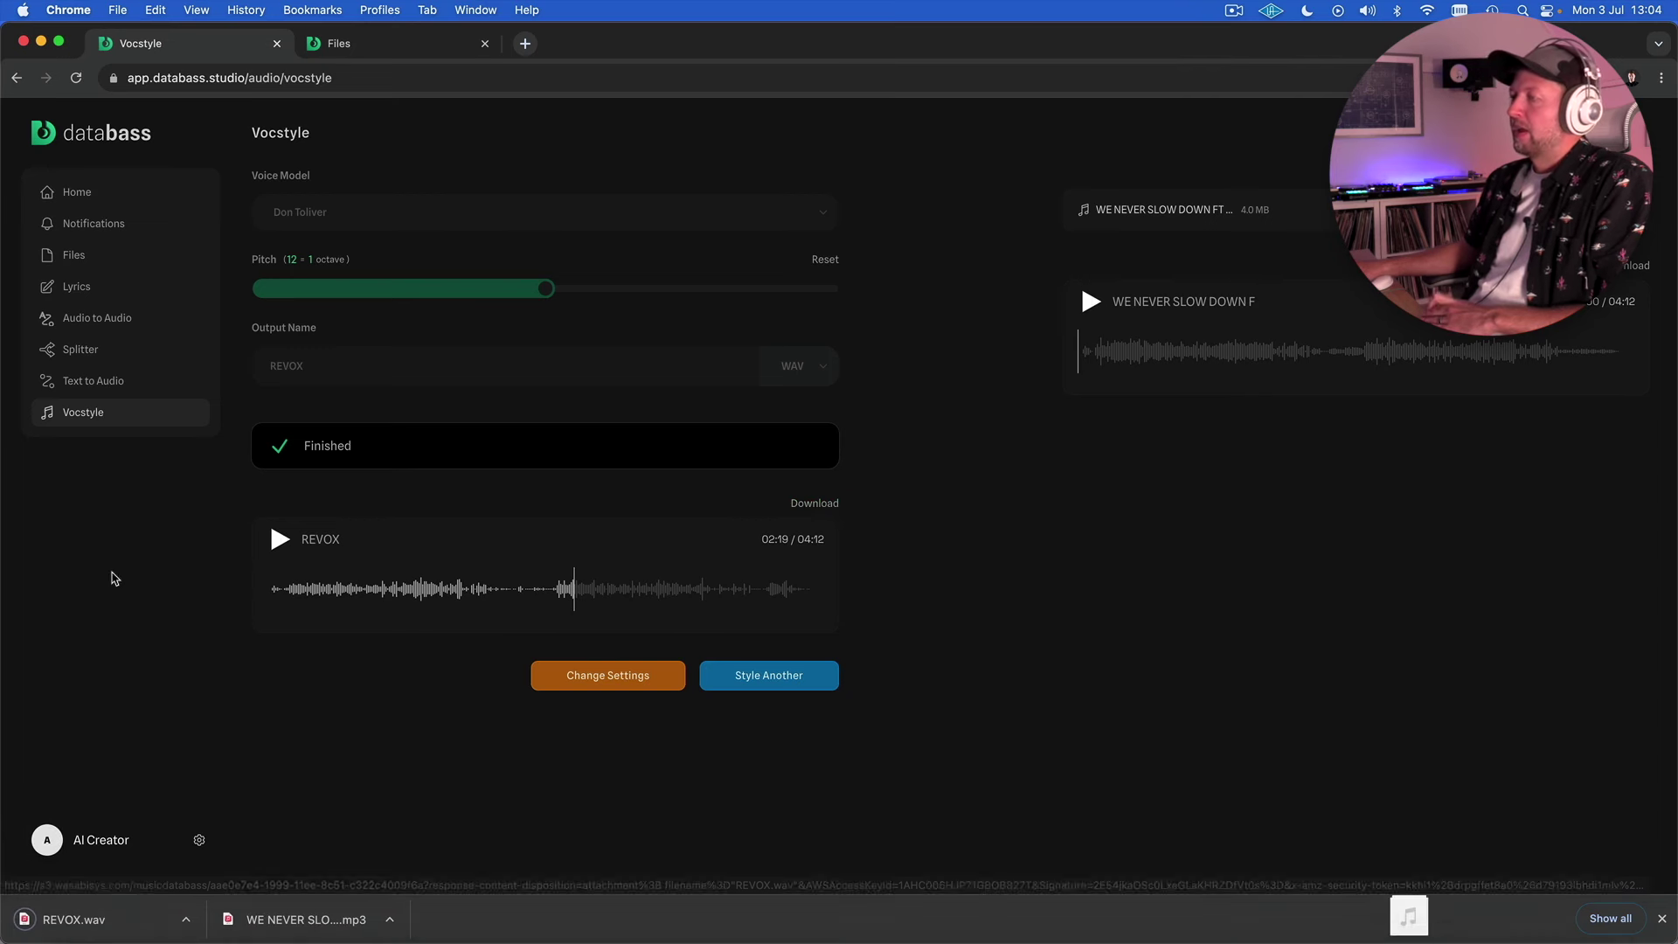
Step: In Lyrics, resend the earlier 'They say I am rude' verse to the assistant for continuation lines
click(109, 291)
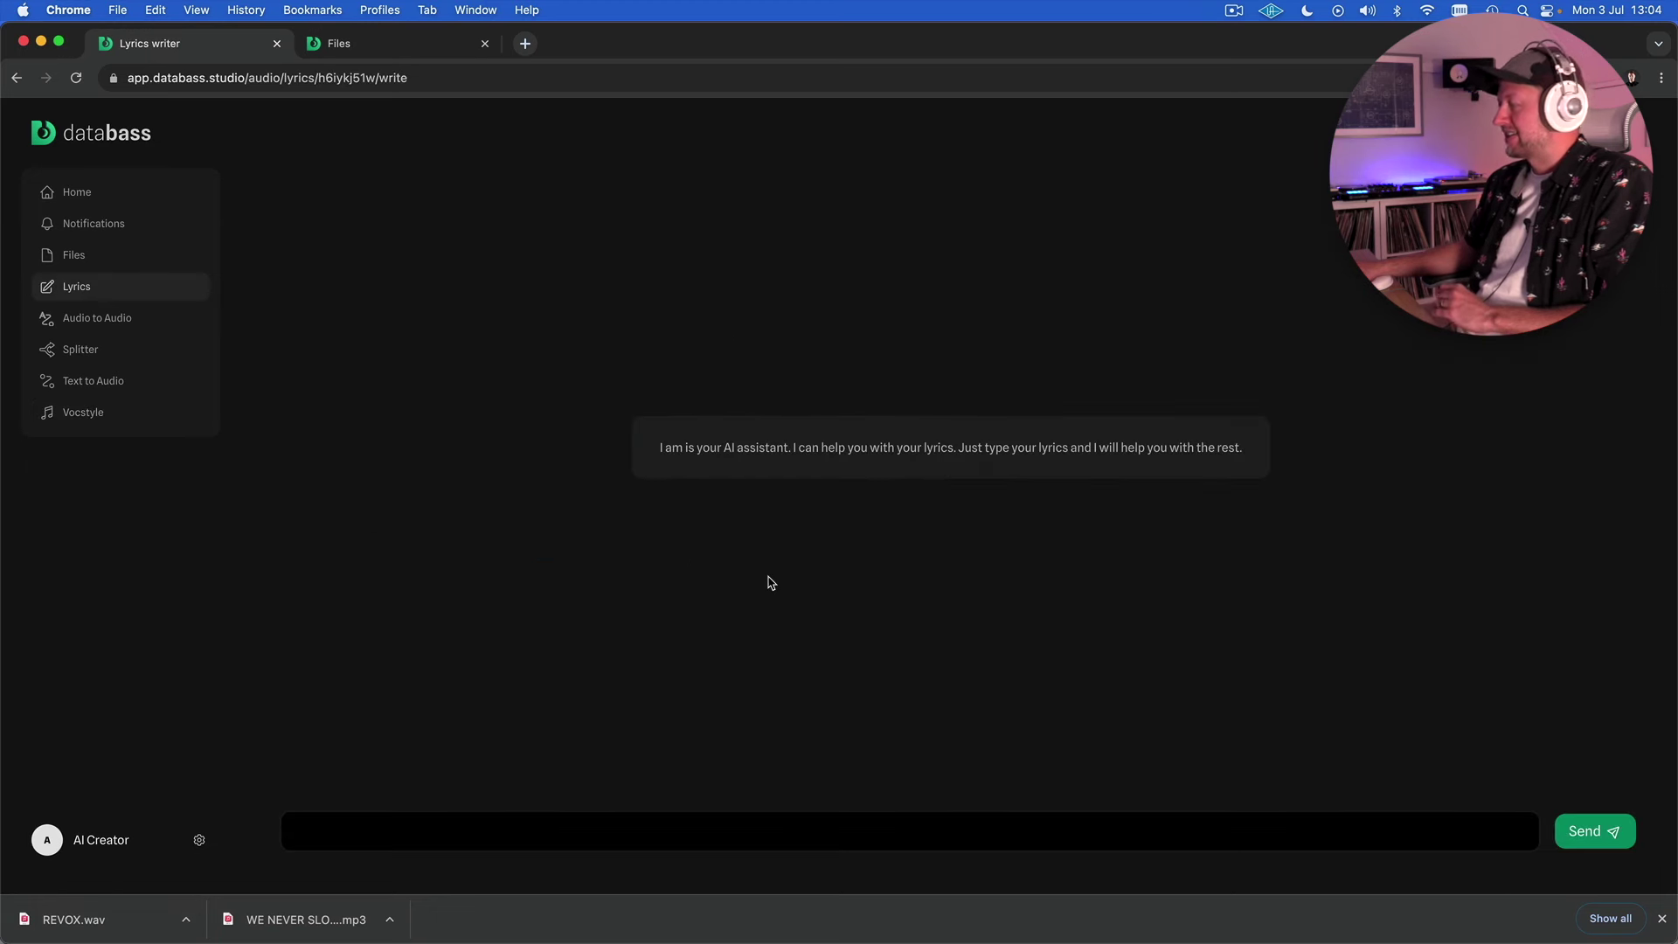
click(520, 828)
key(Down)
key(Down)
key(Return)
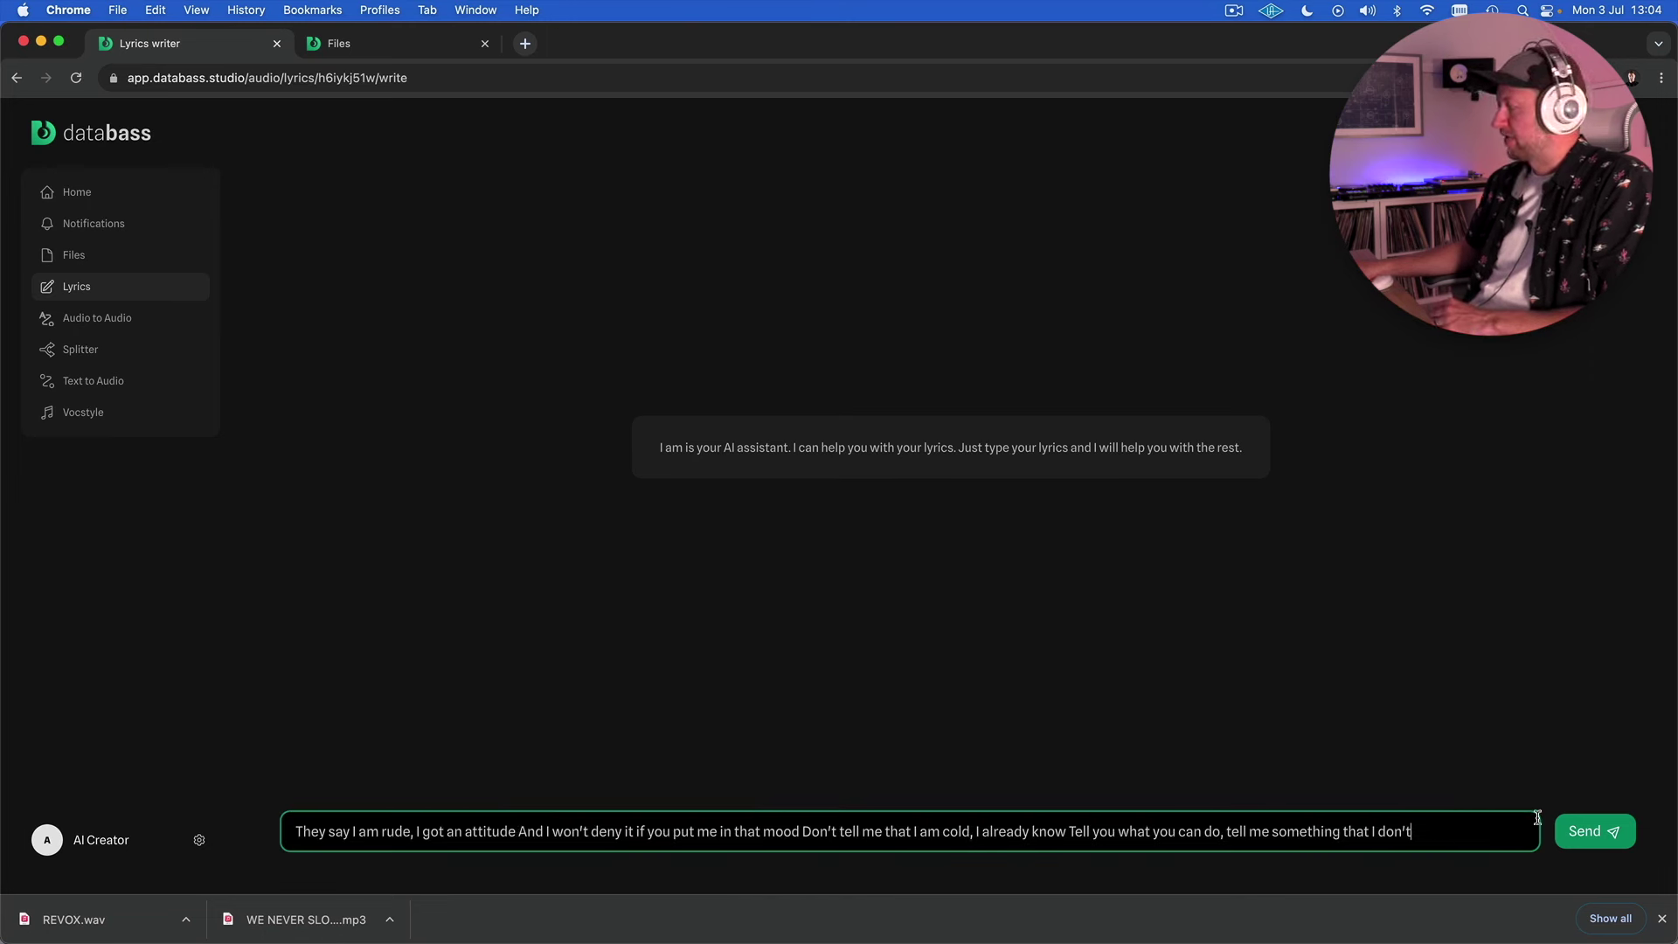
click(1596, 833)
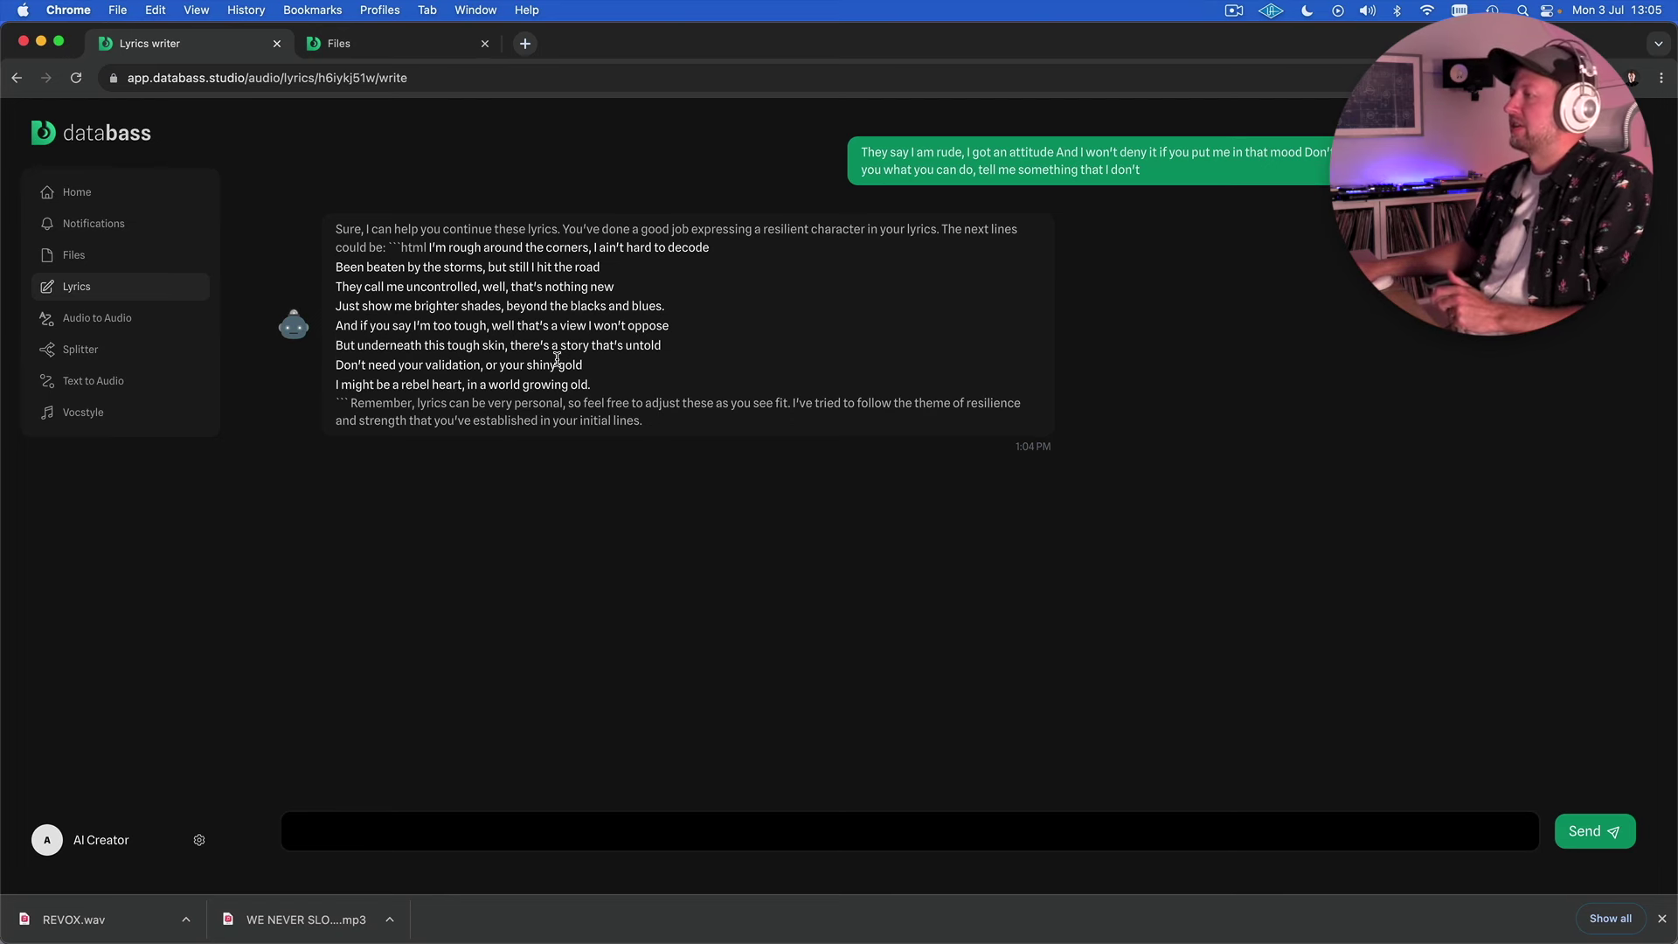
Step: Open the Audio to Audio page from Databass AI's left sidebar
click(150, 321)
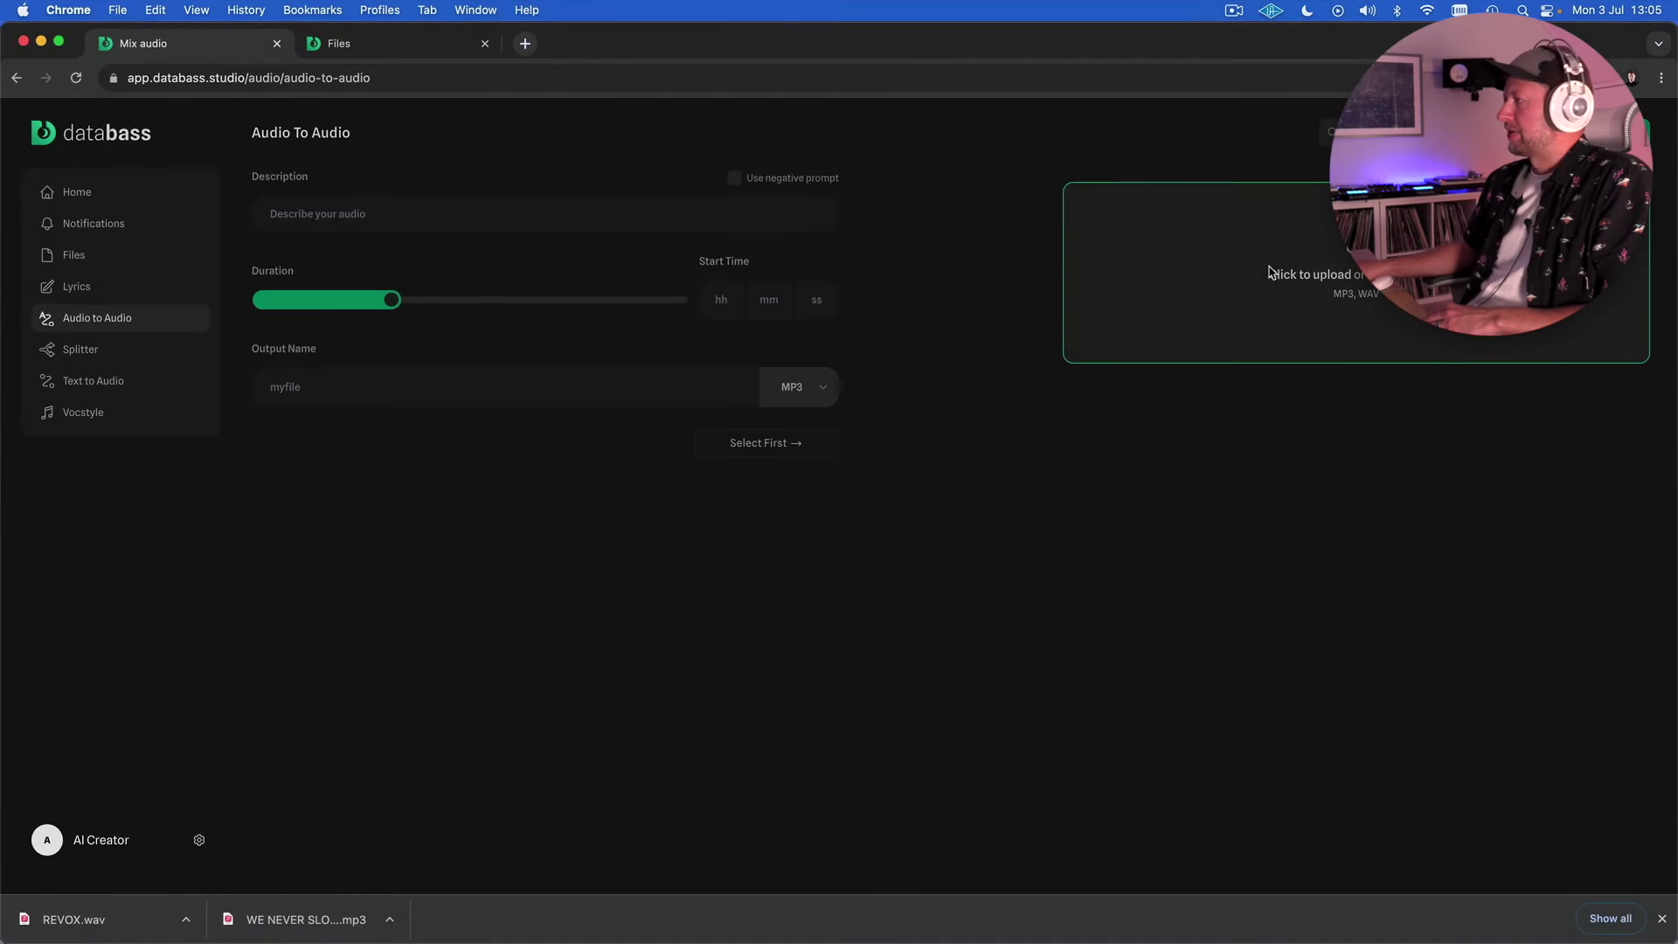
Step: Upload REVOX.wav as the source audio for the mix
click(1269, 272)
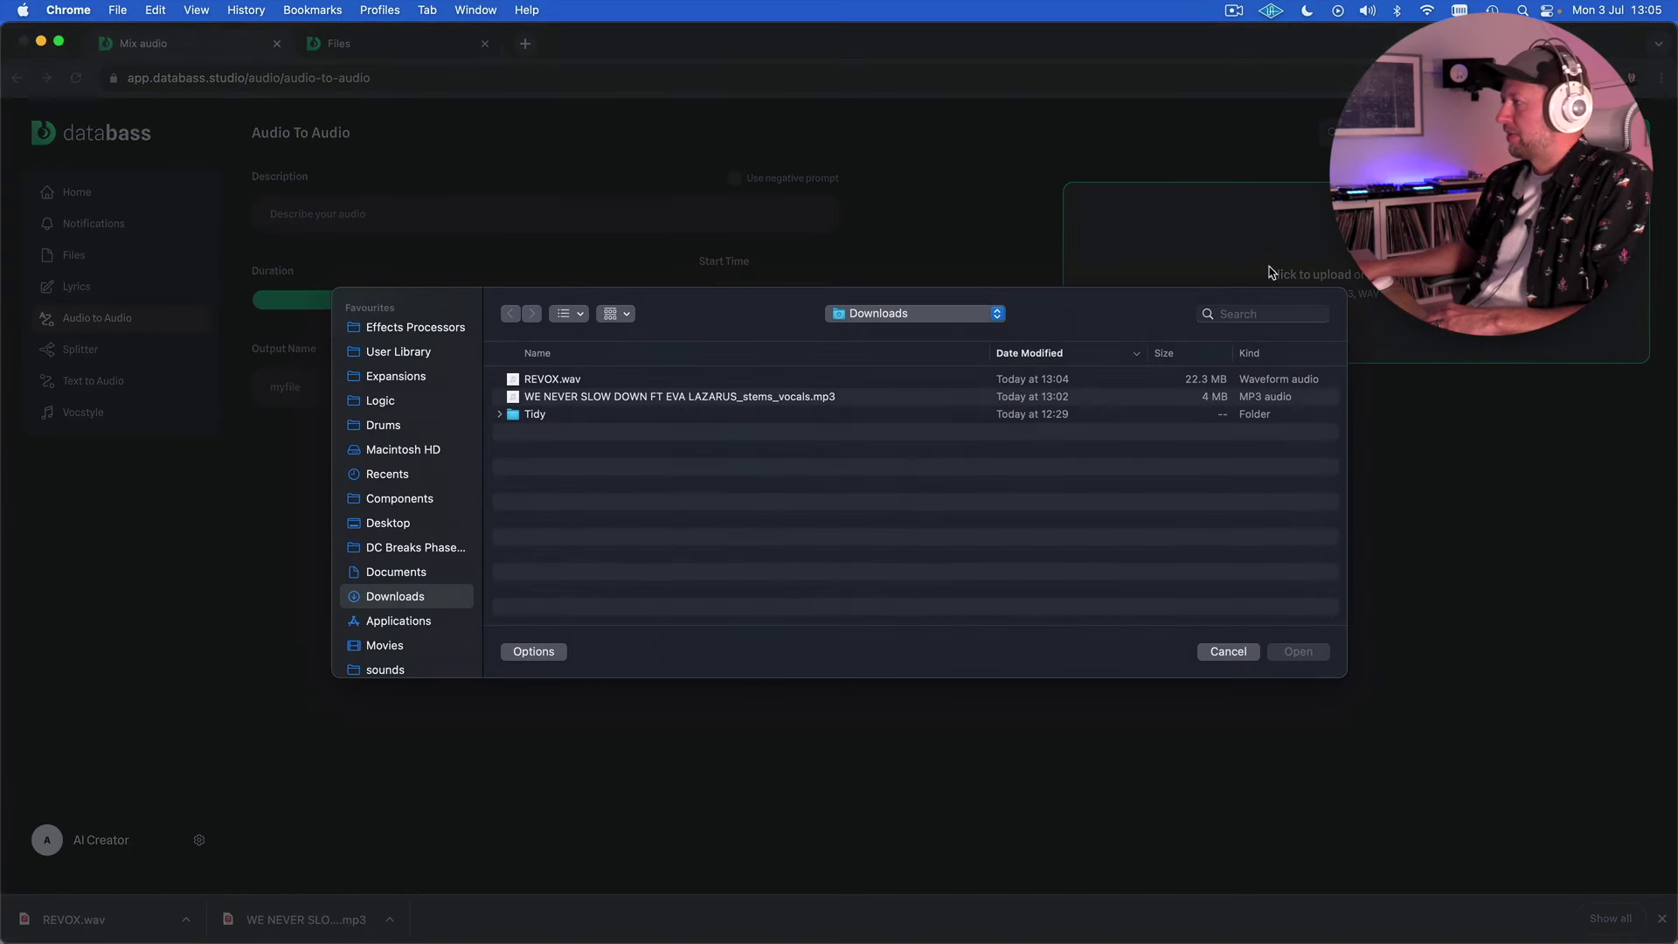
click(584, 382)
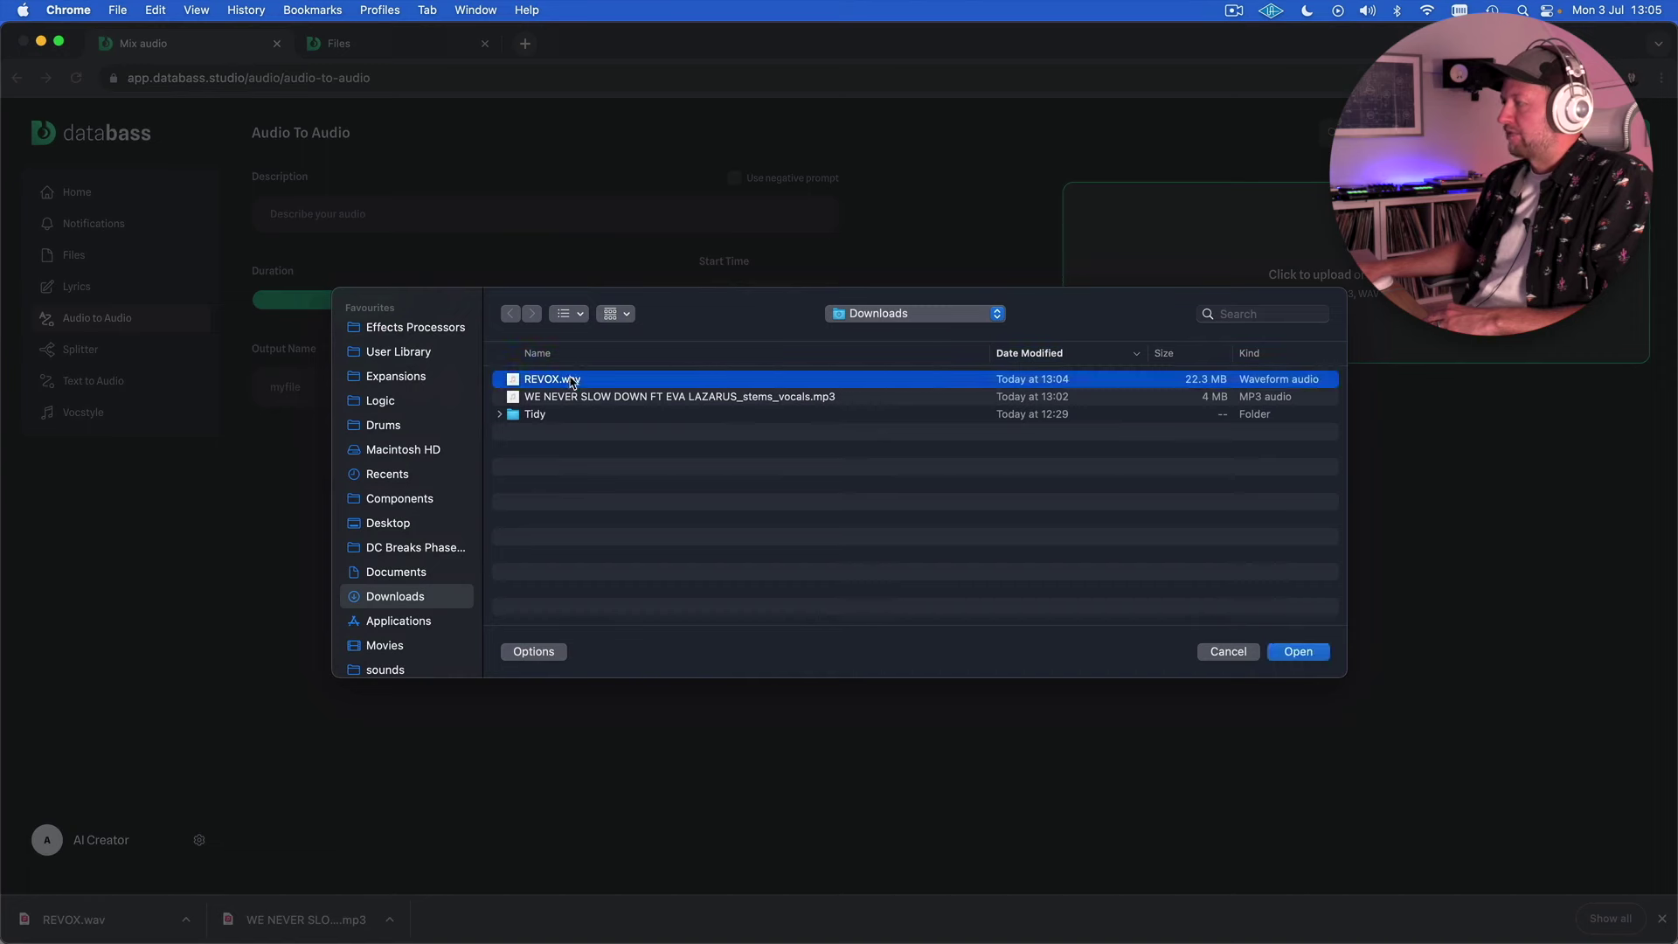
click(1298, 652)
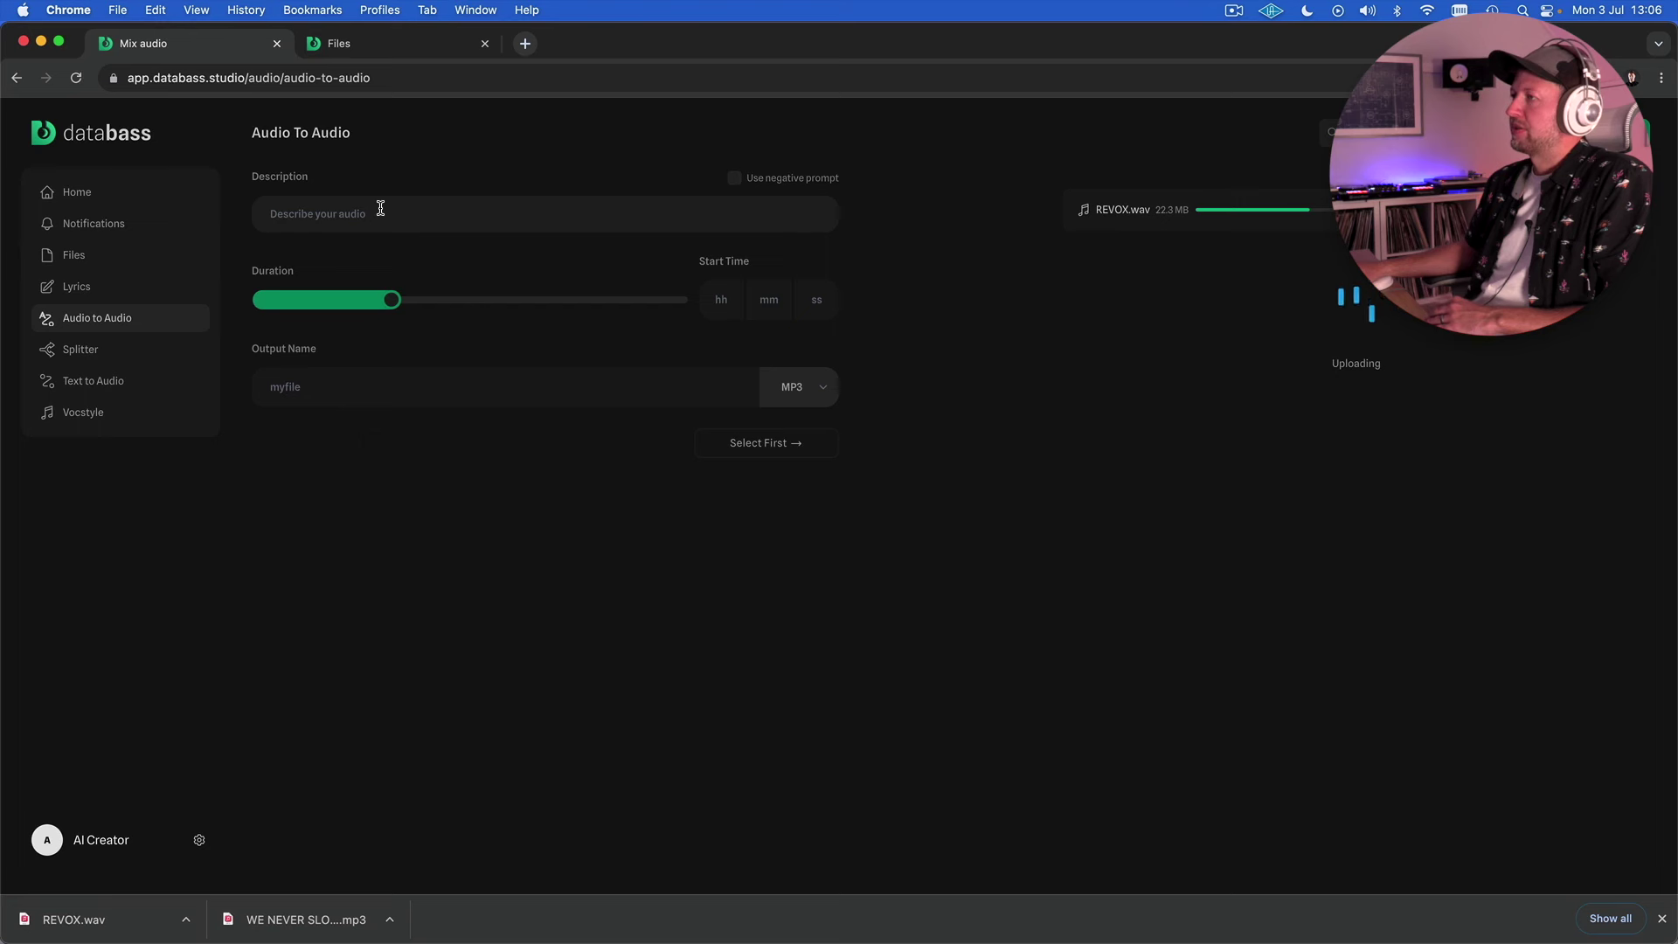
Step: Describe the mix as '80S SYNTH CHORDS MELLOW' and set the start time to 0/0/11
click(706, 213)
text(80)
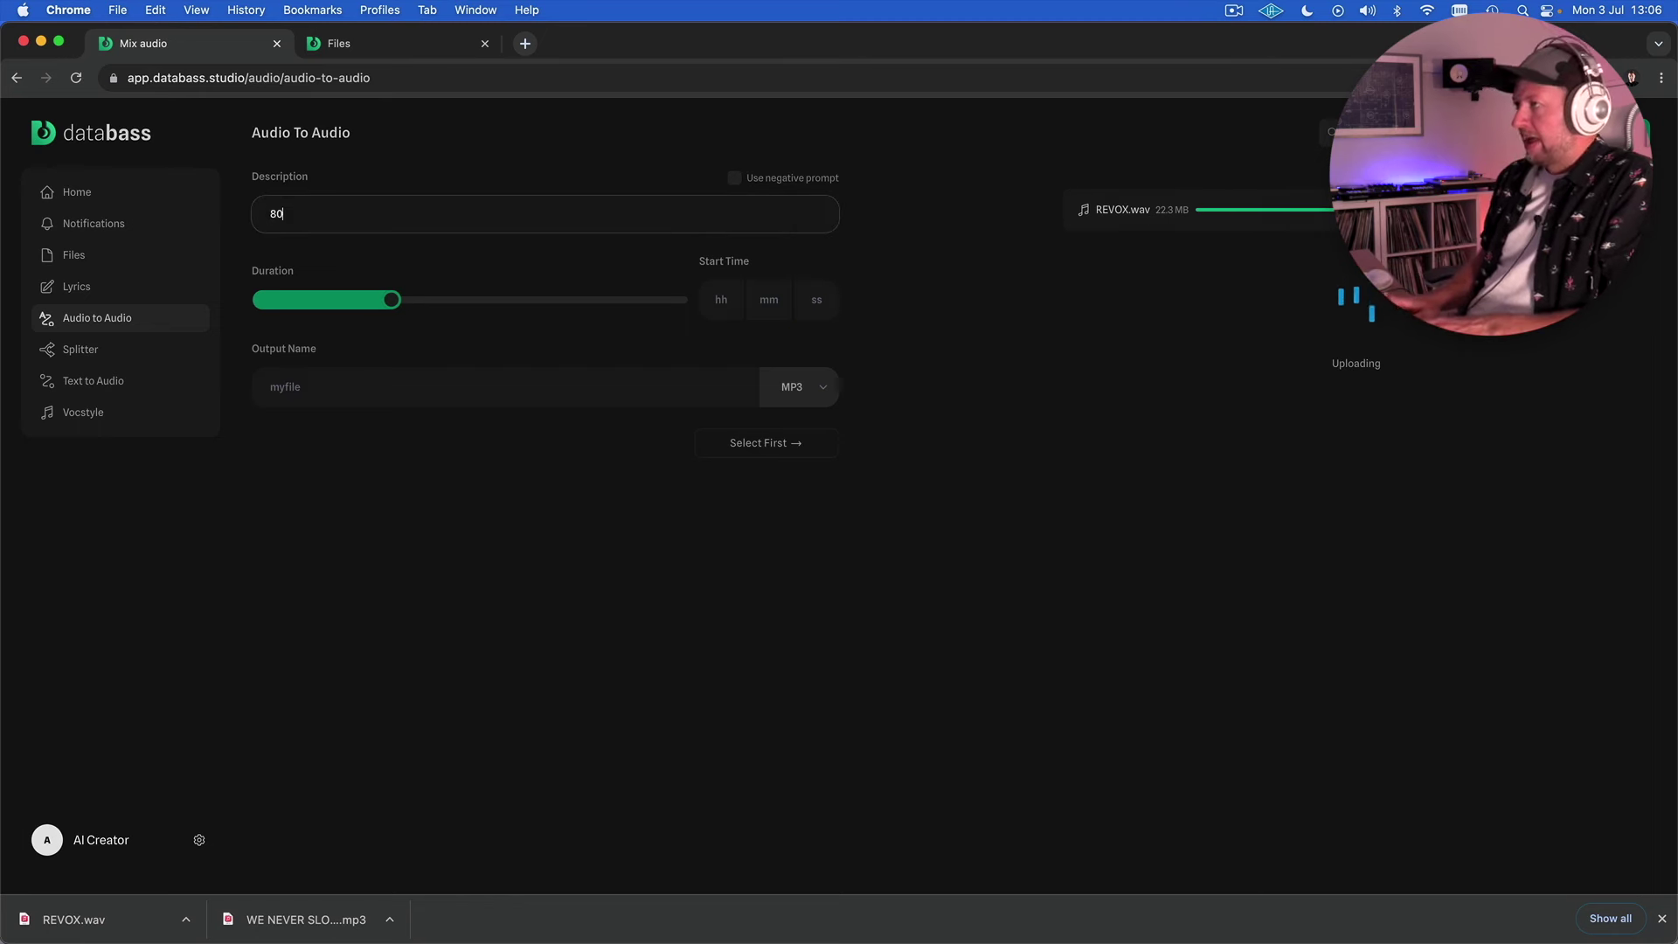
text(S SYNTH CHORDS MELLOW)
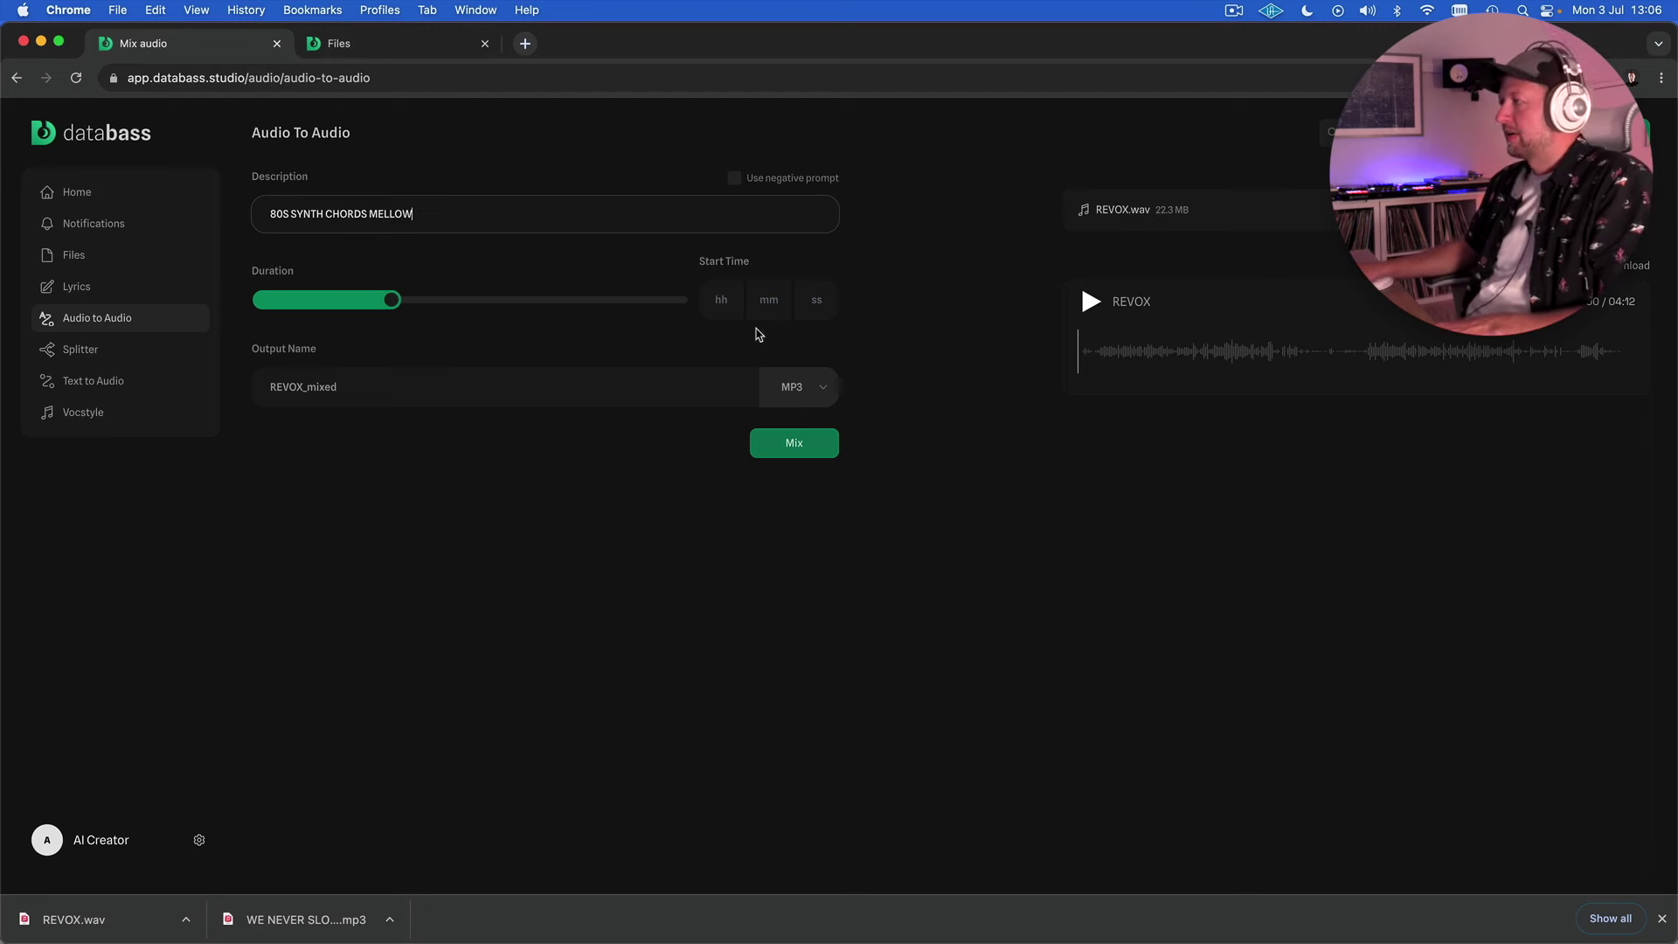
click(718, 301)
click(768, 299)
click(816, 299)
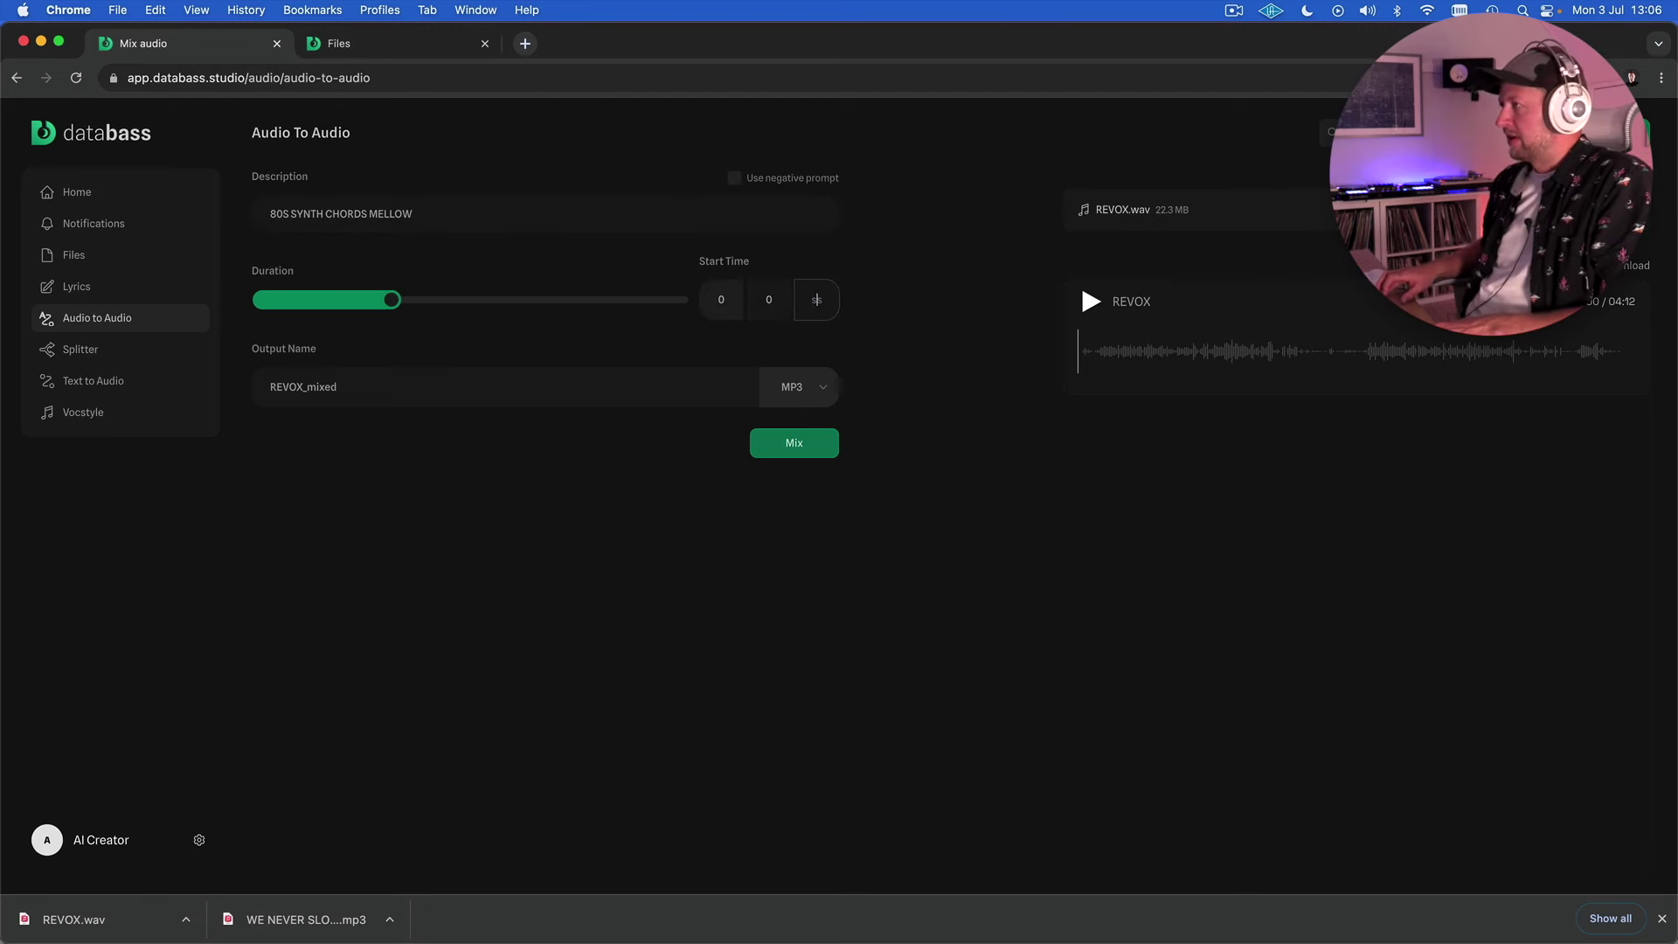
text(0)
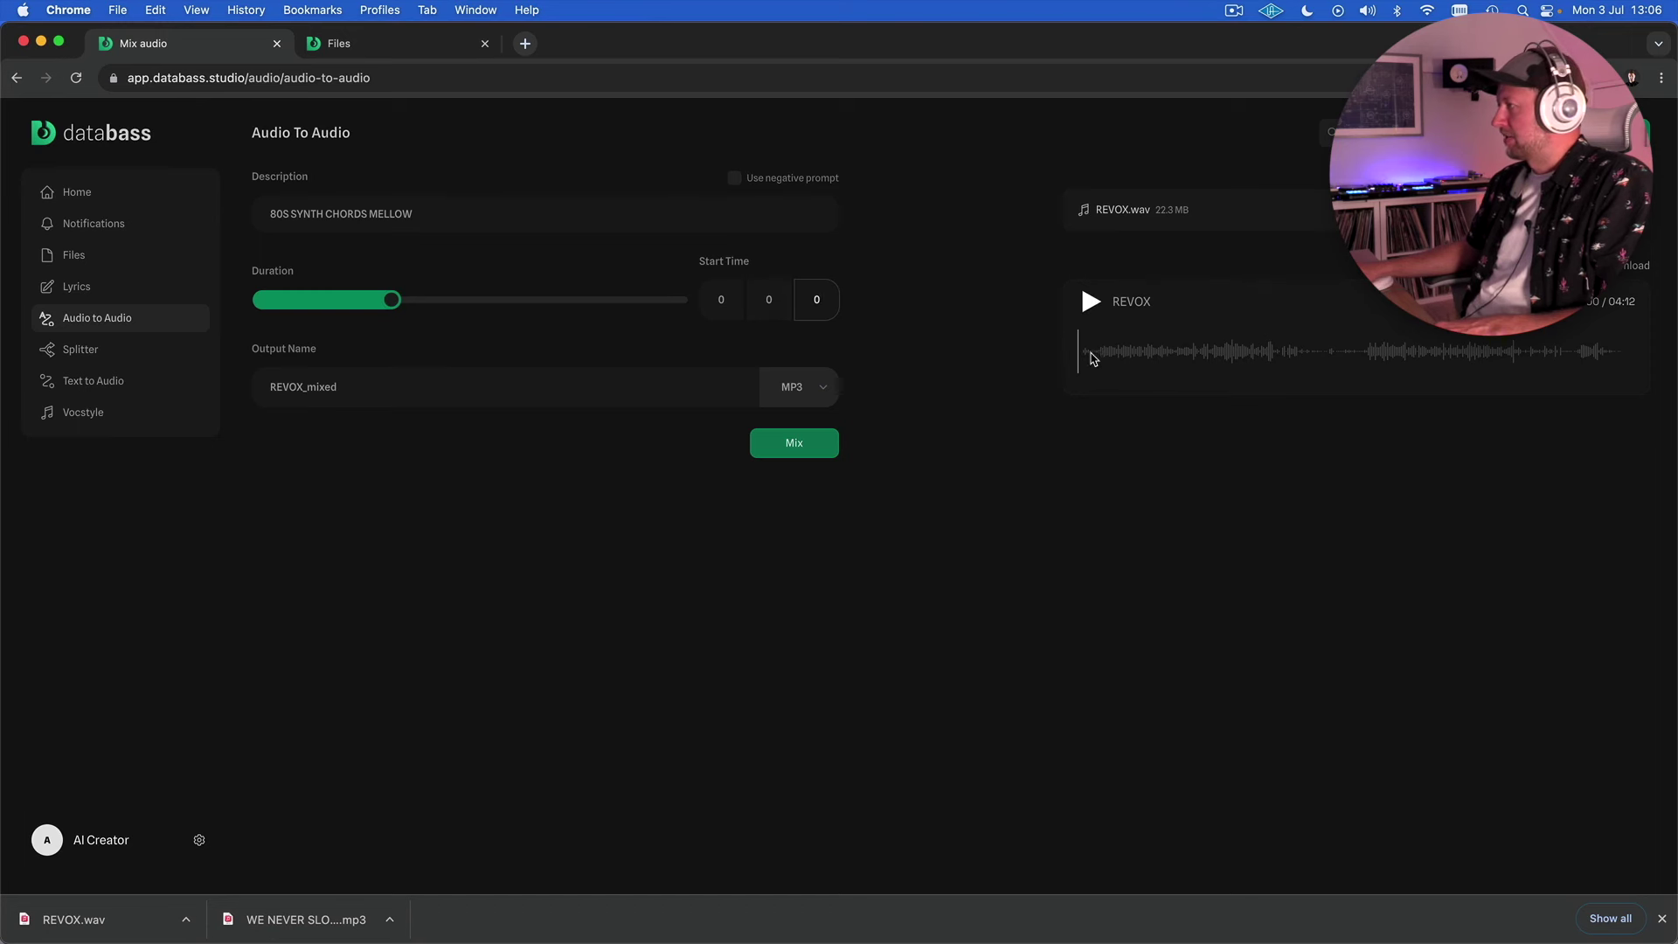
click(828, 294)
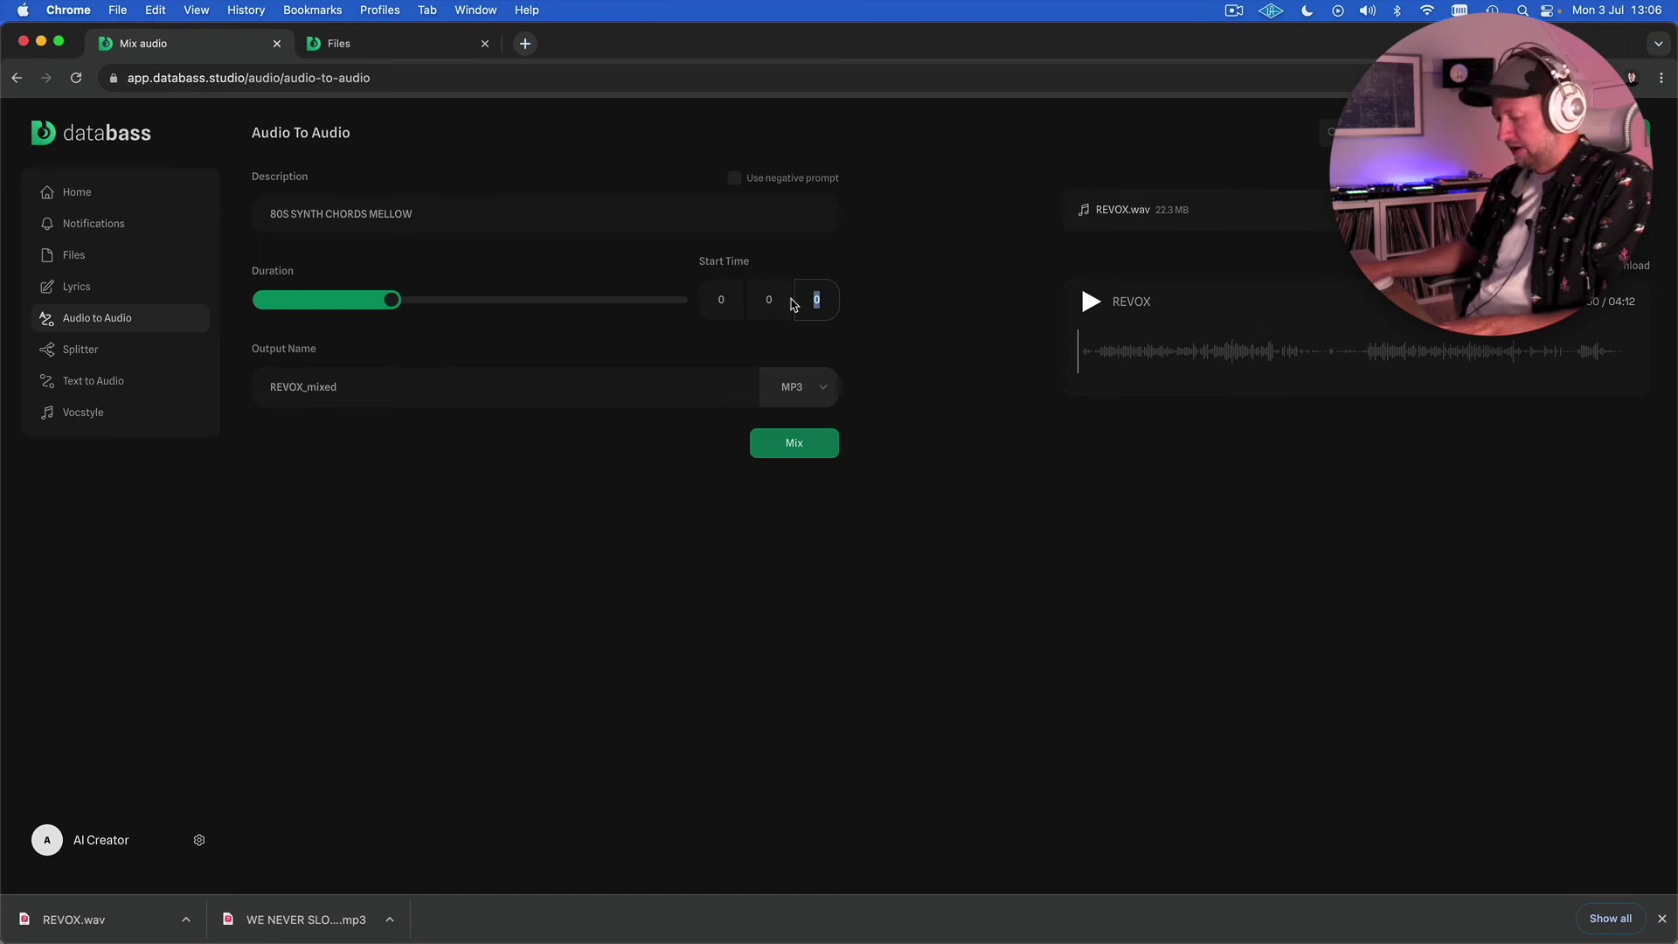
text(11)
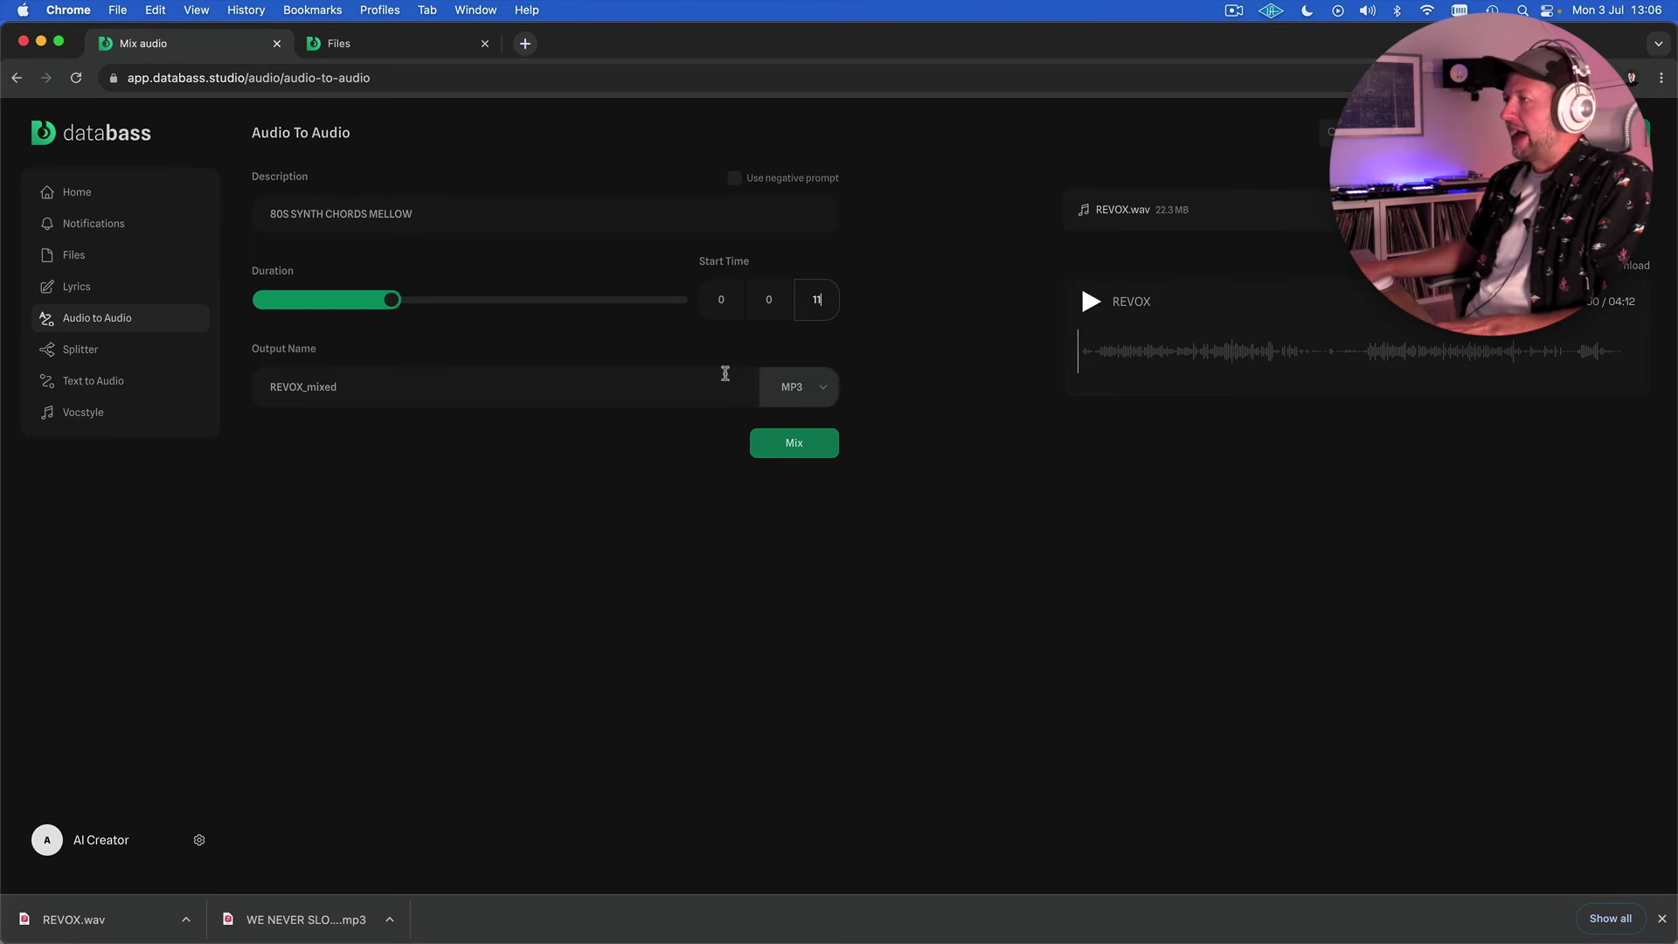
Step: Choose WAV as the output format and check the 11-second duration slider
click(822, 387)
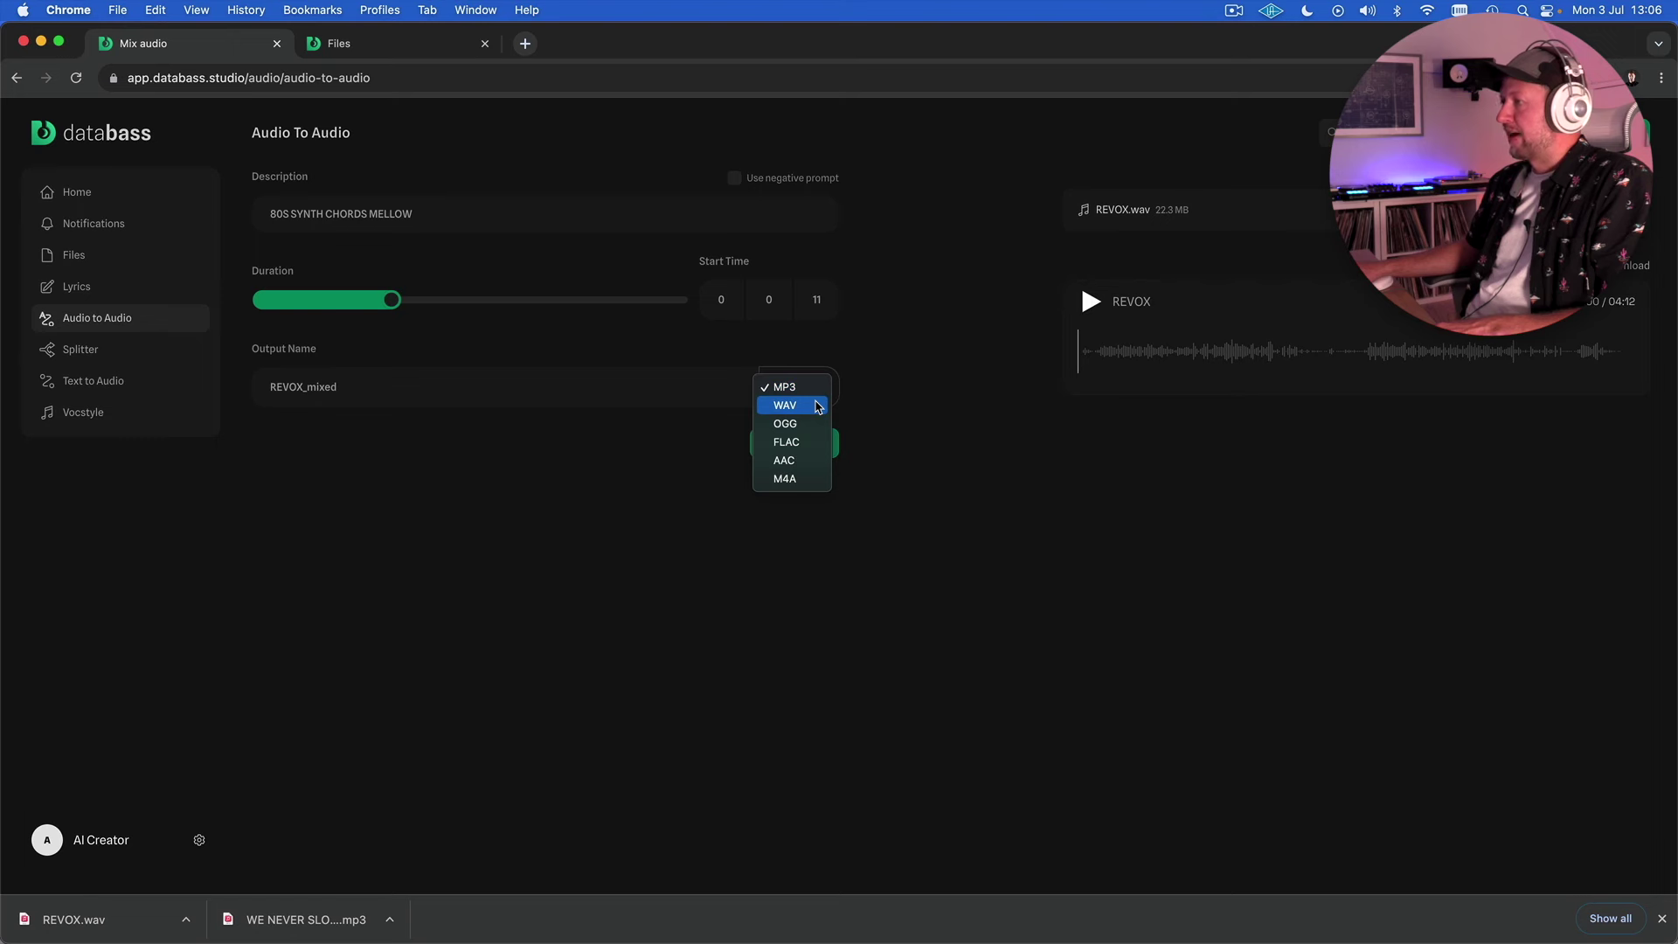
click(818, 406)
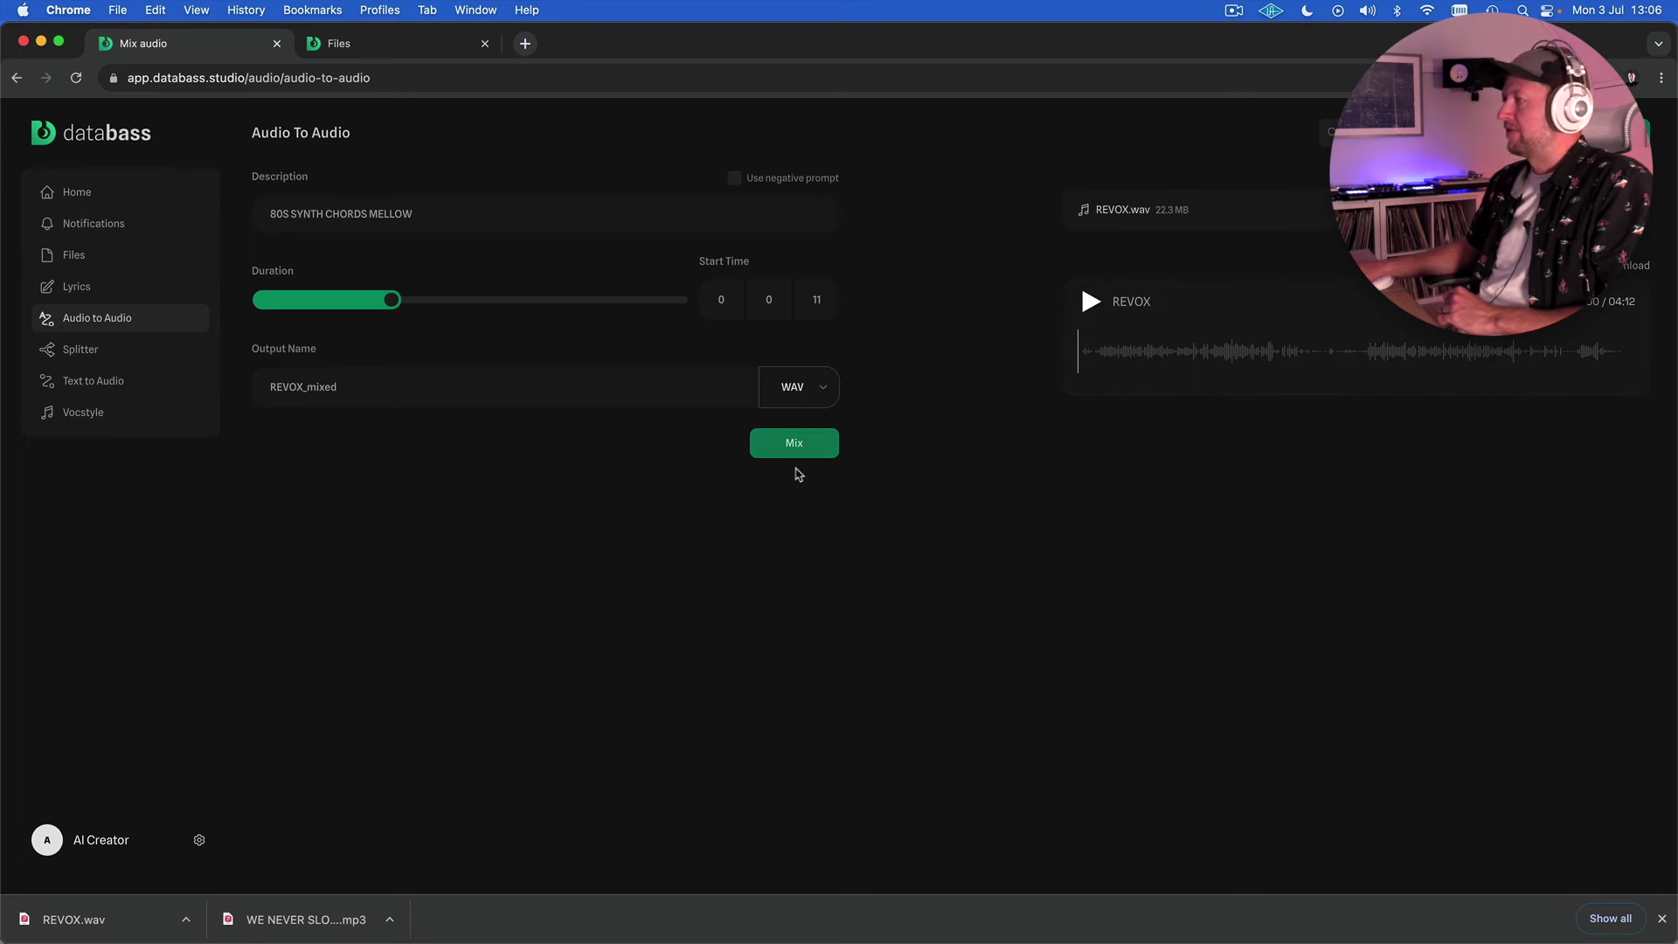
click(393, 302)
mouse_move(404, 303)
mouse_down()
mouse_move(683, 301)
mouse_move(337, 299)
mouse_move(397, 302)
mouse_up()
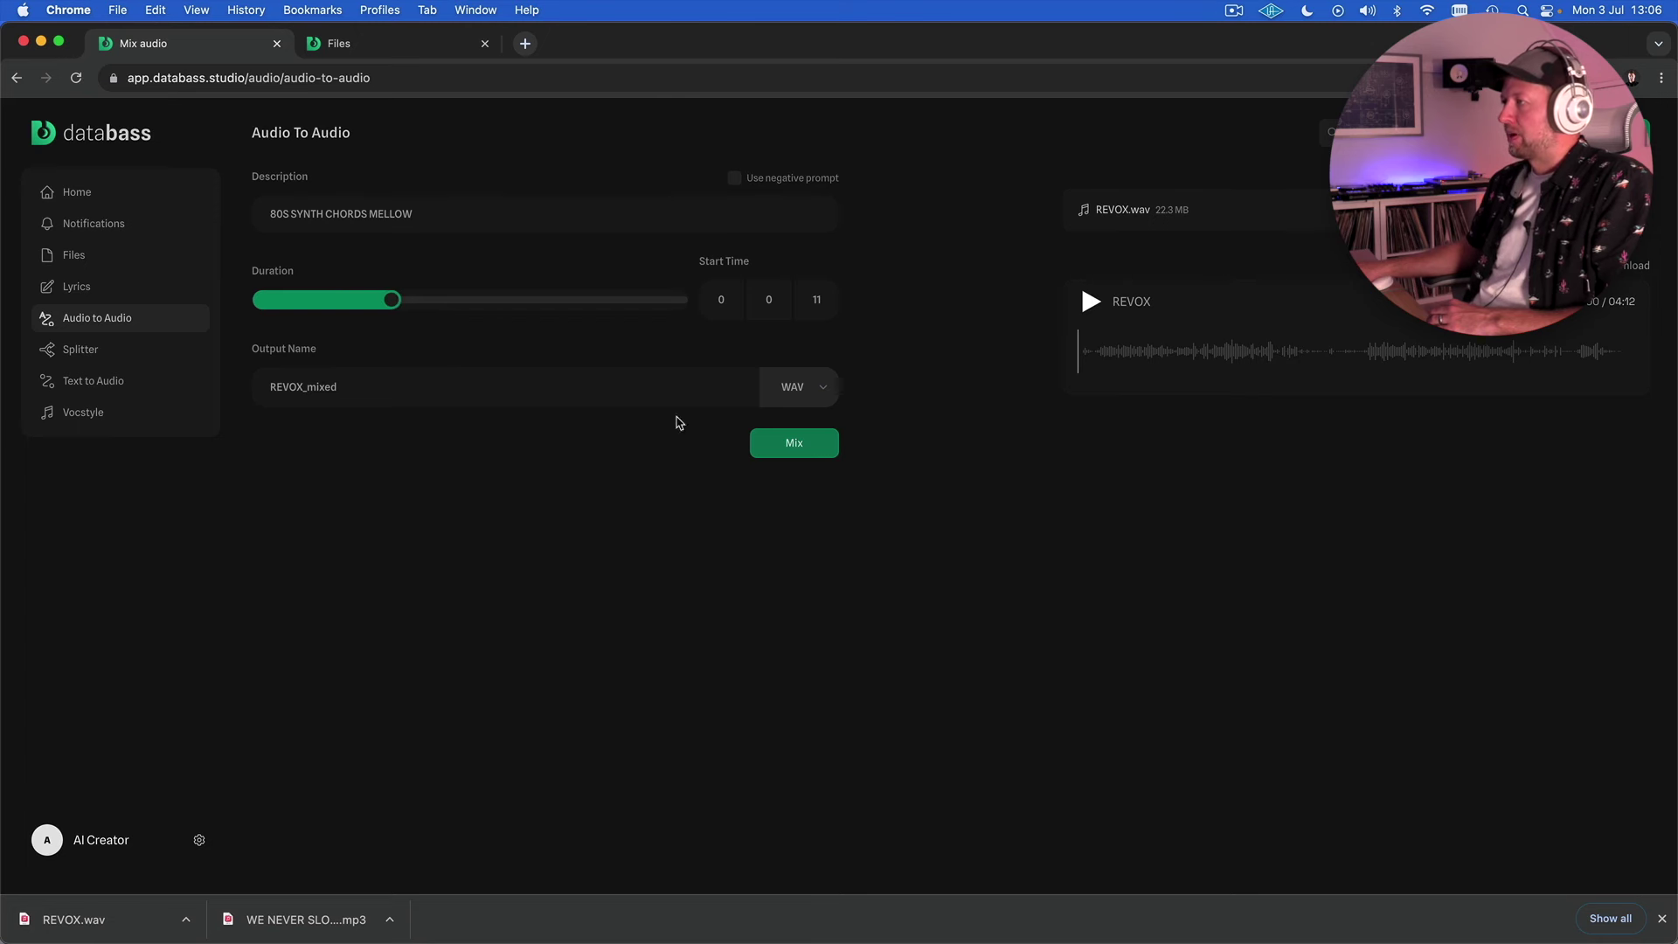
Step: Mix REVOX.wav with the description and play the 9-second REVOX_mixed result
click(799, 451)
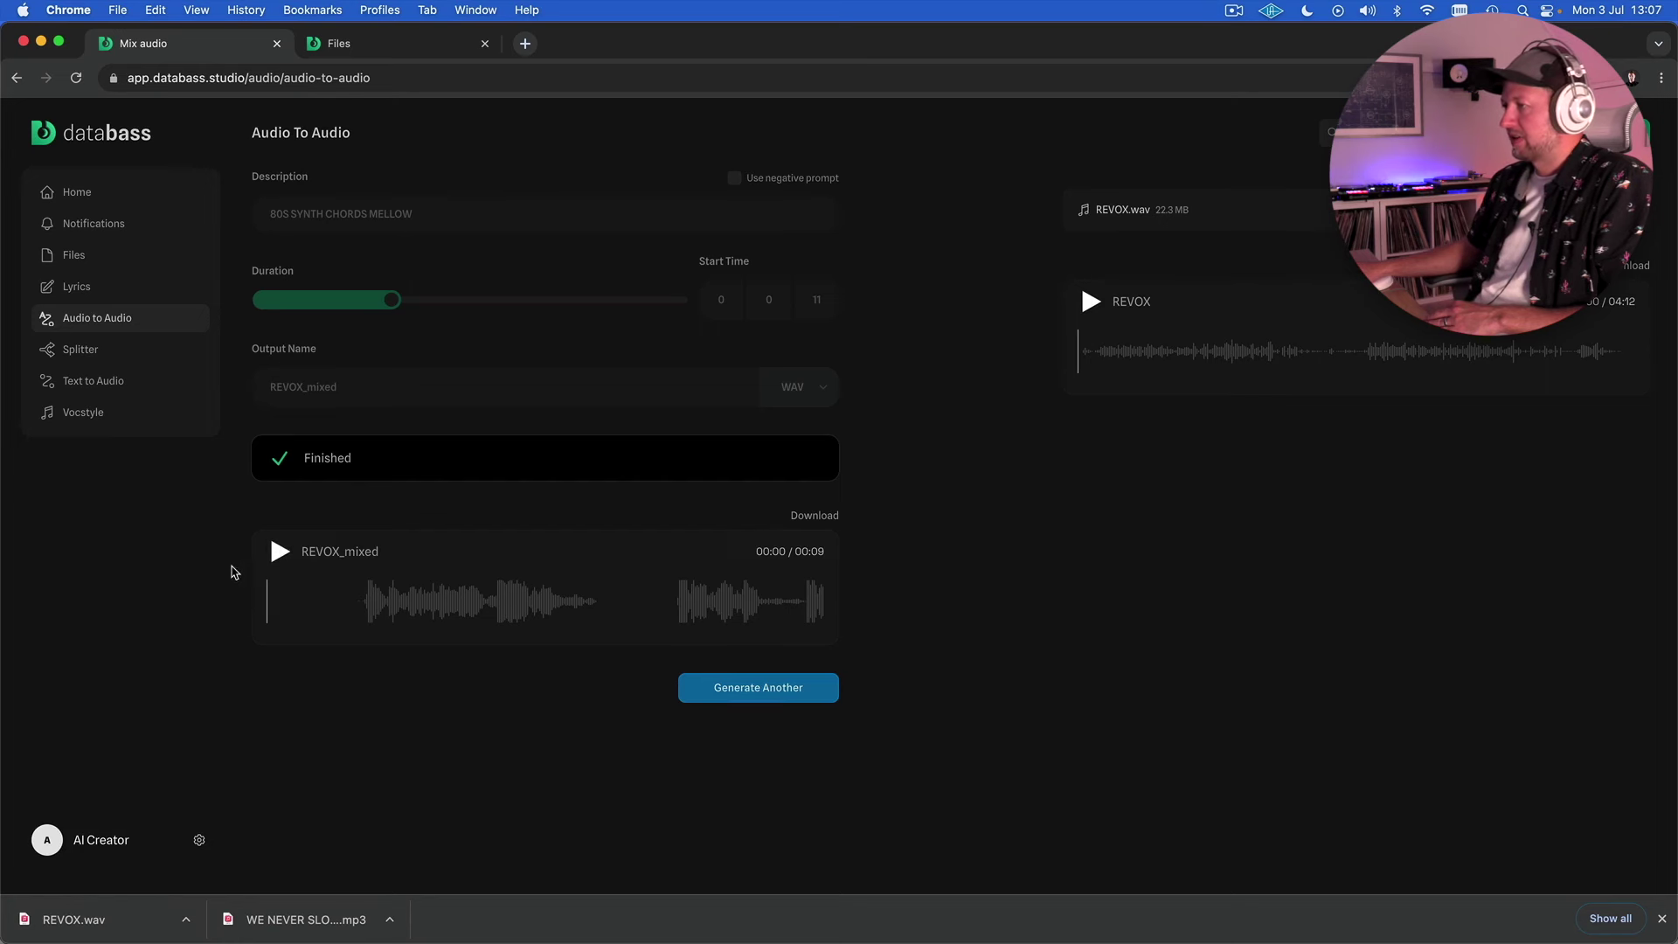
click(281, 556)
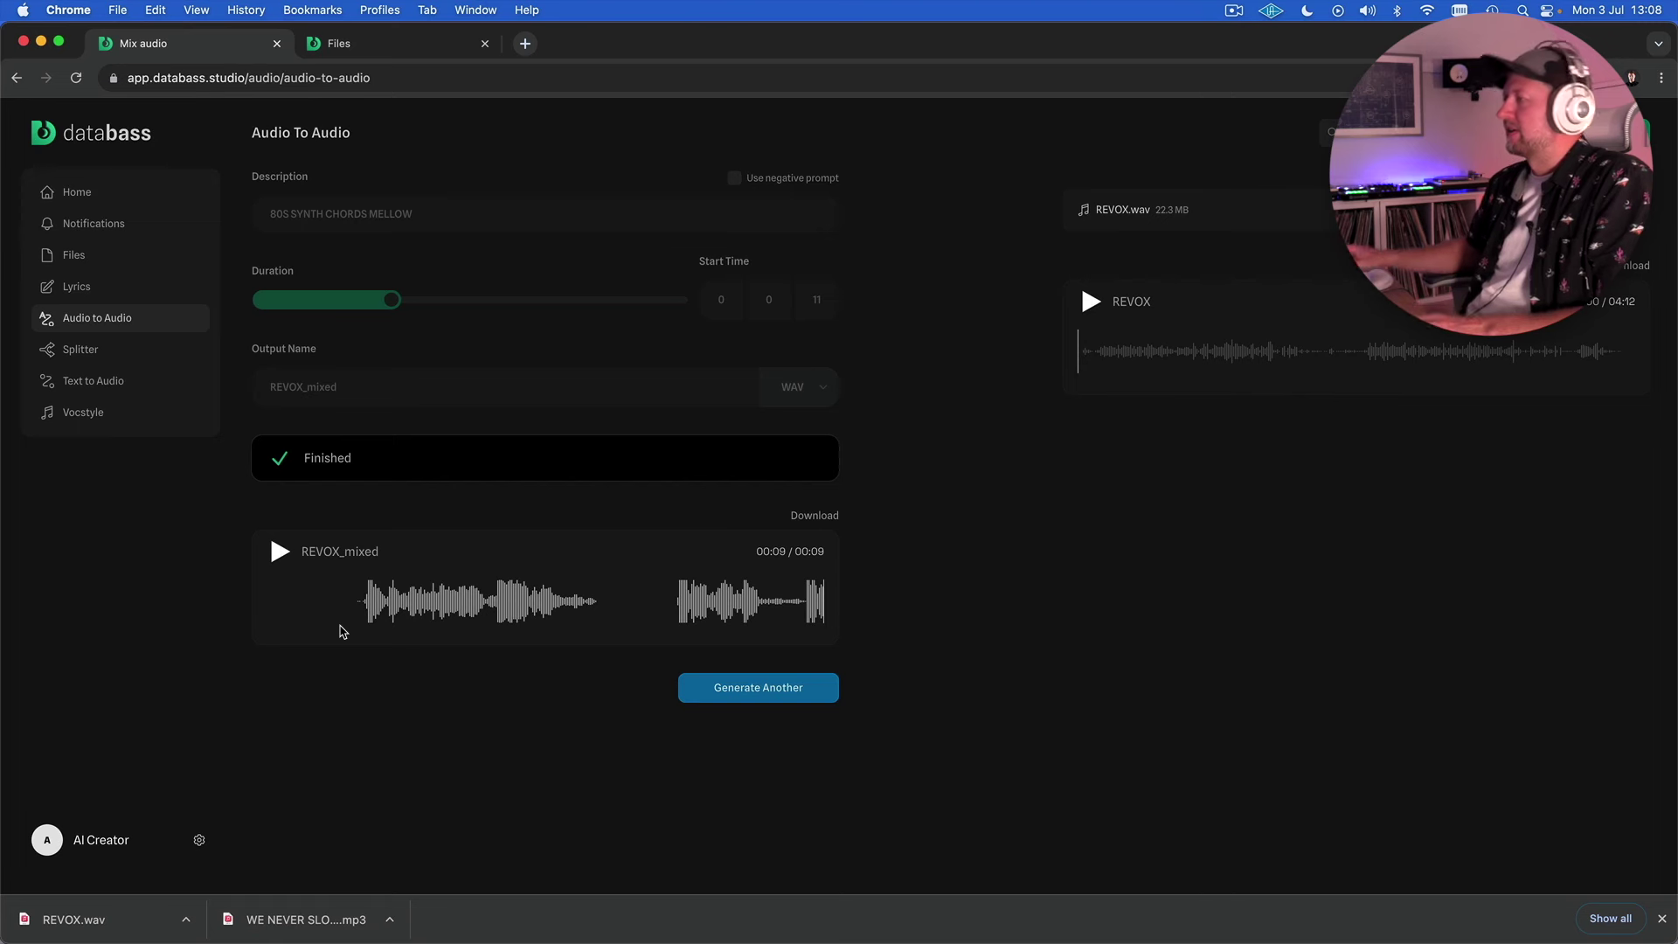
Step: Download the REVOX_mixed clip and refresh the Files list to confirm it appears
click(802, 517)
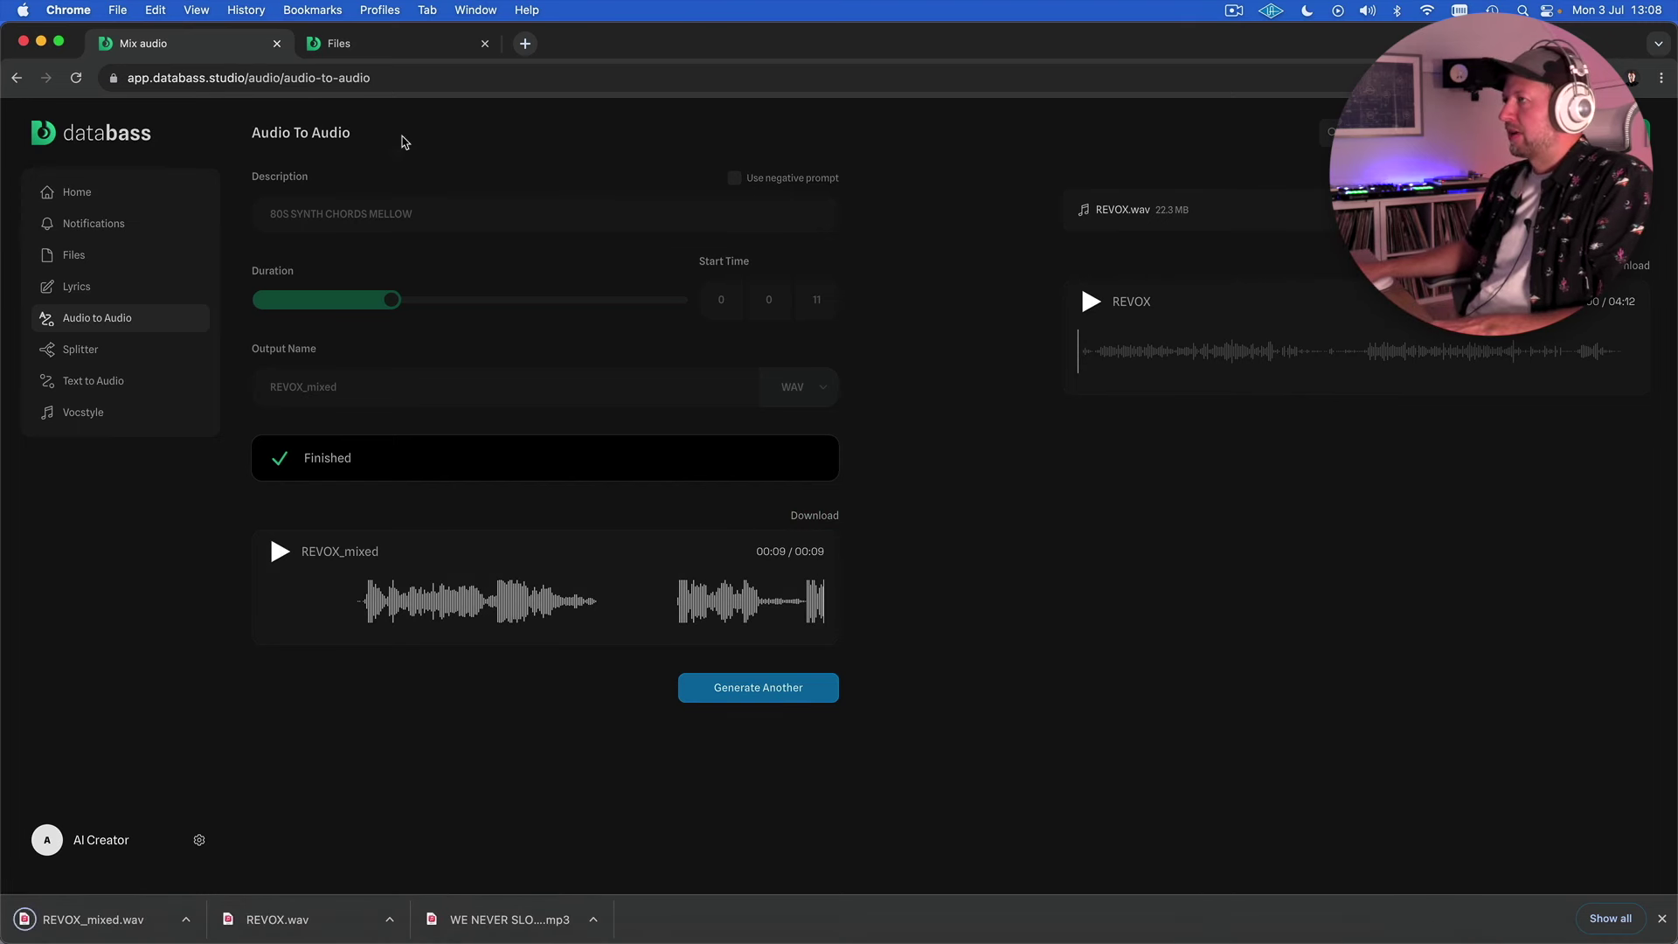
click(411, 43)
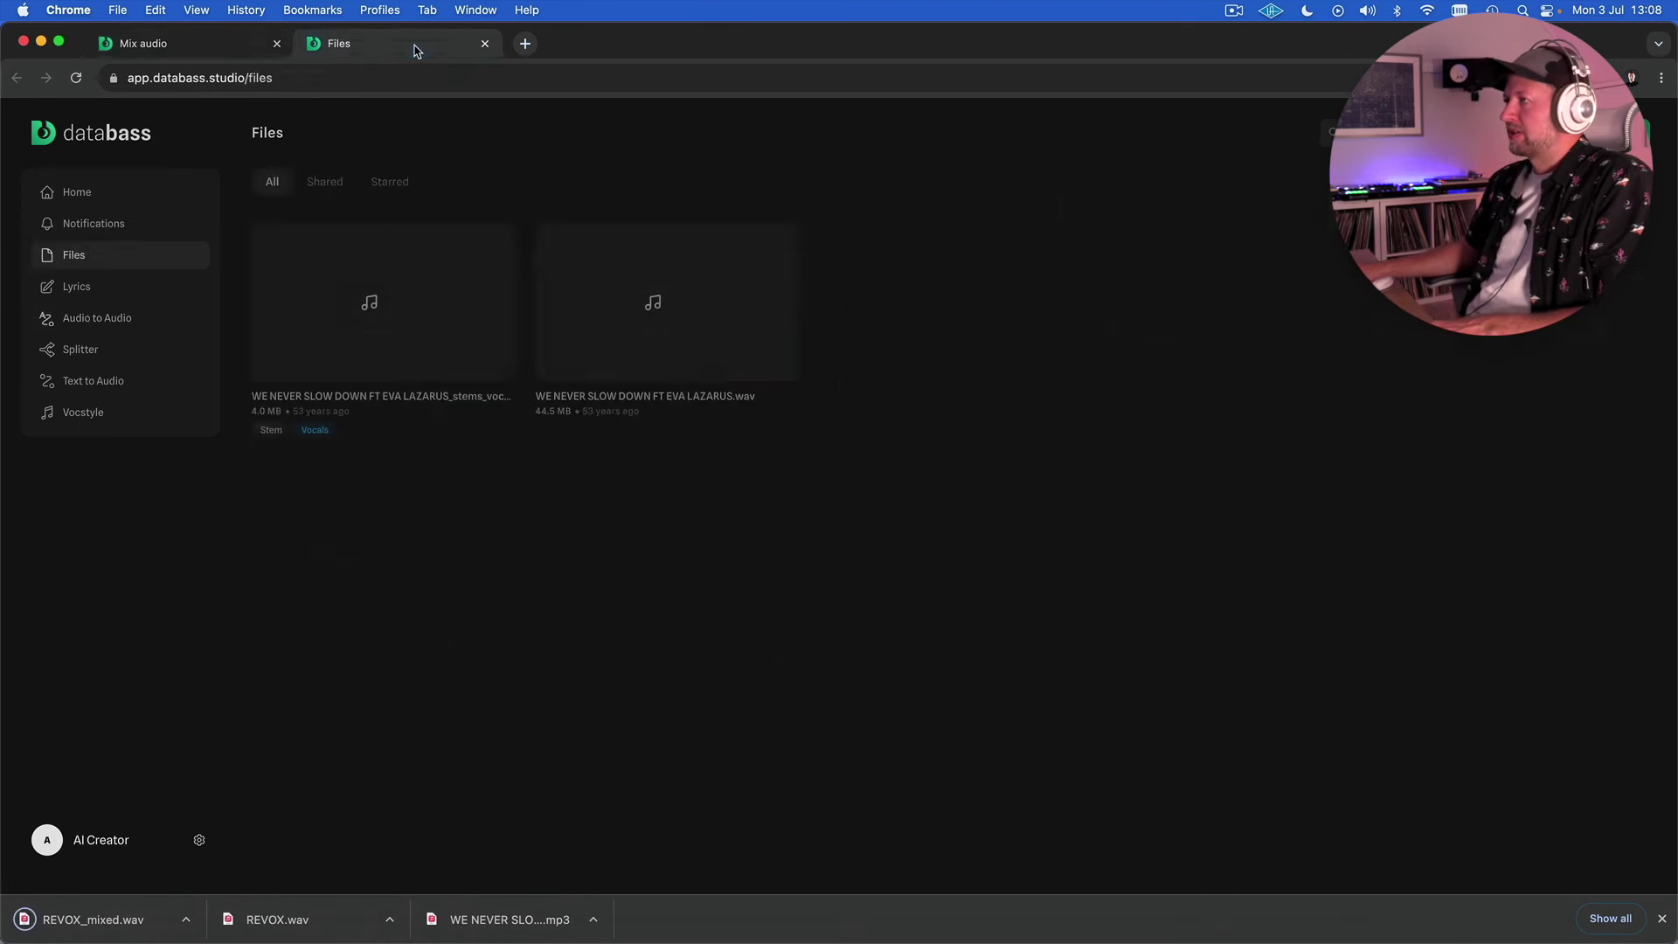
click(67, 119)
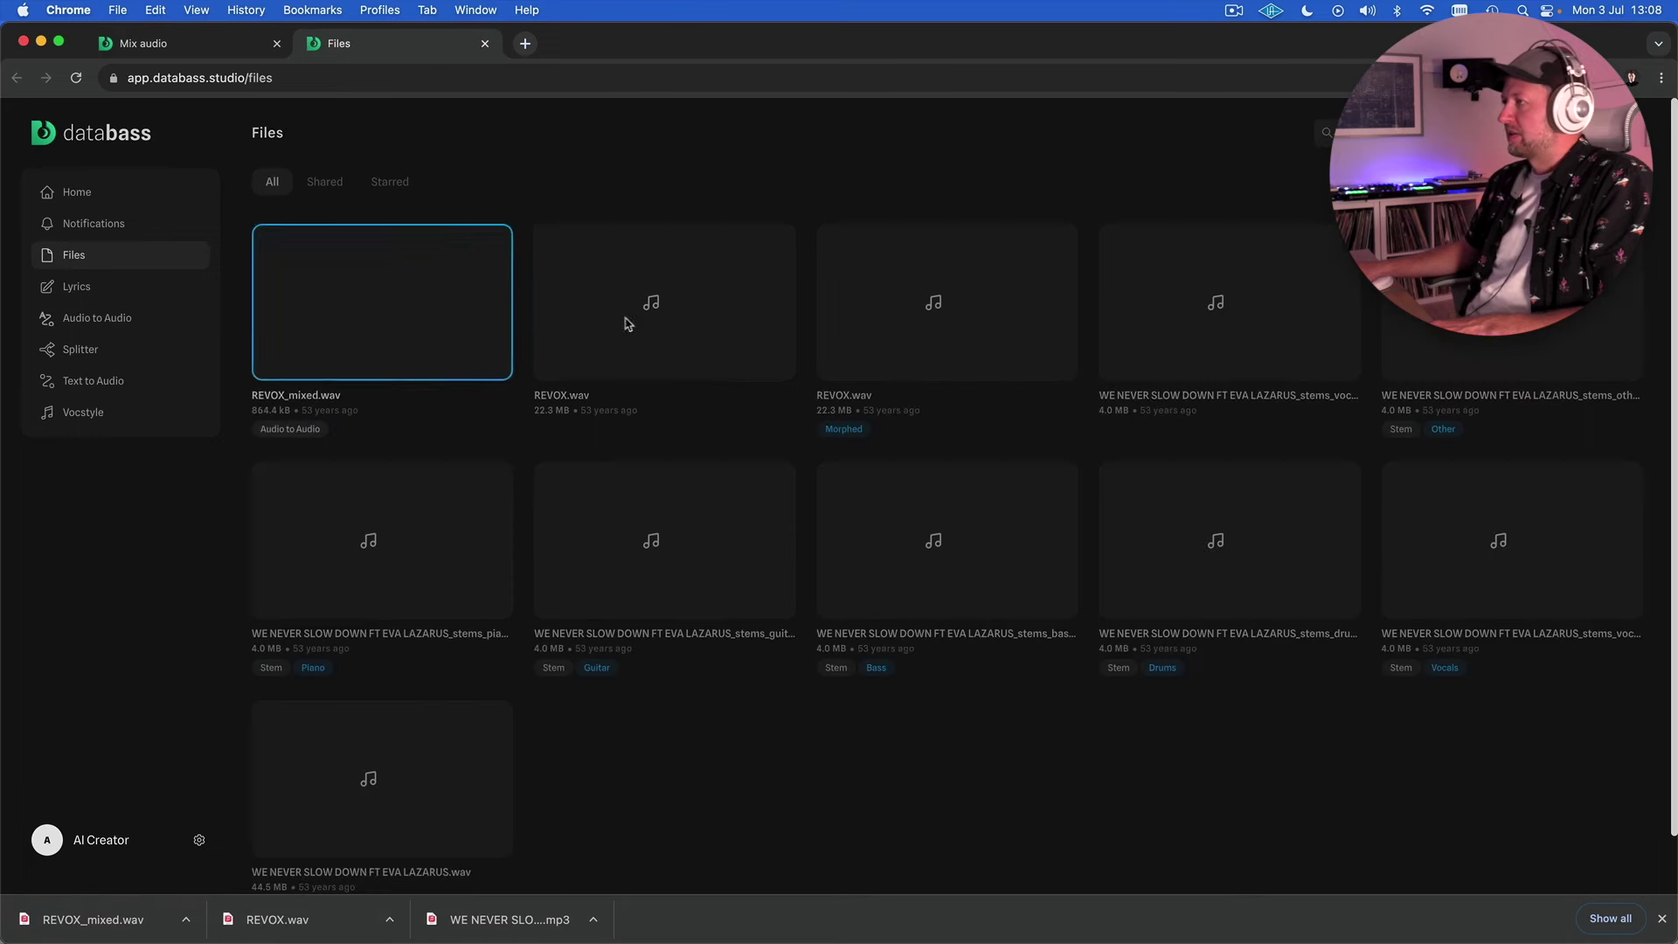
Step: Back on Audio to Audio, reset the form and describe a 'Dub bassline heavy guitar' mix
click(213, 44)
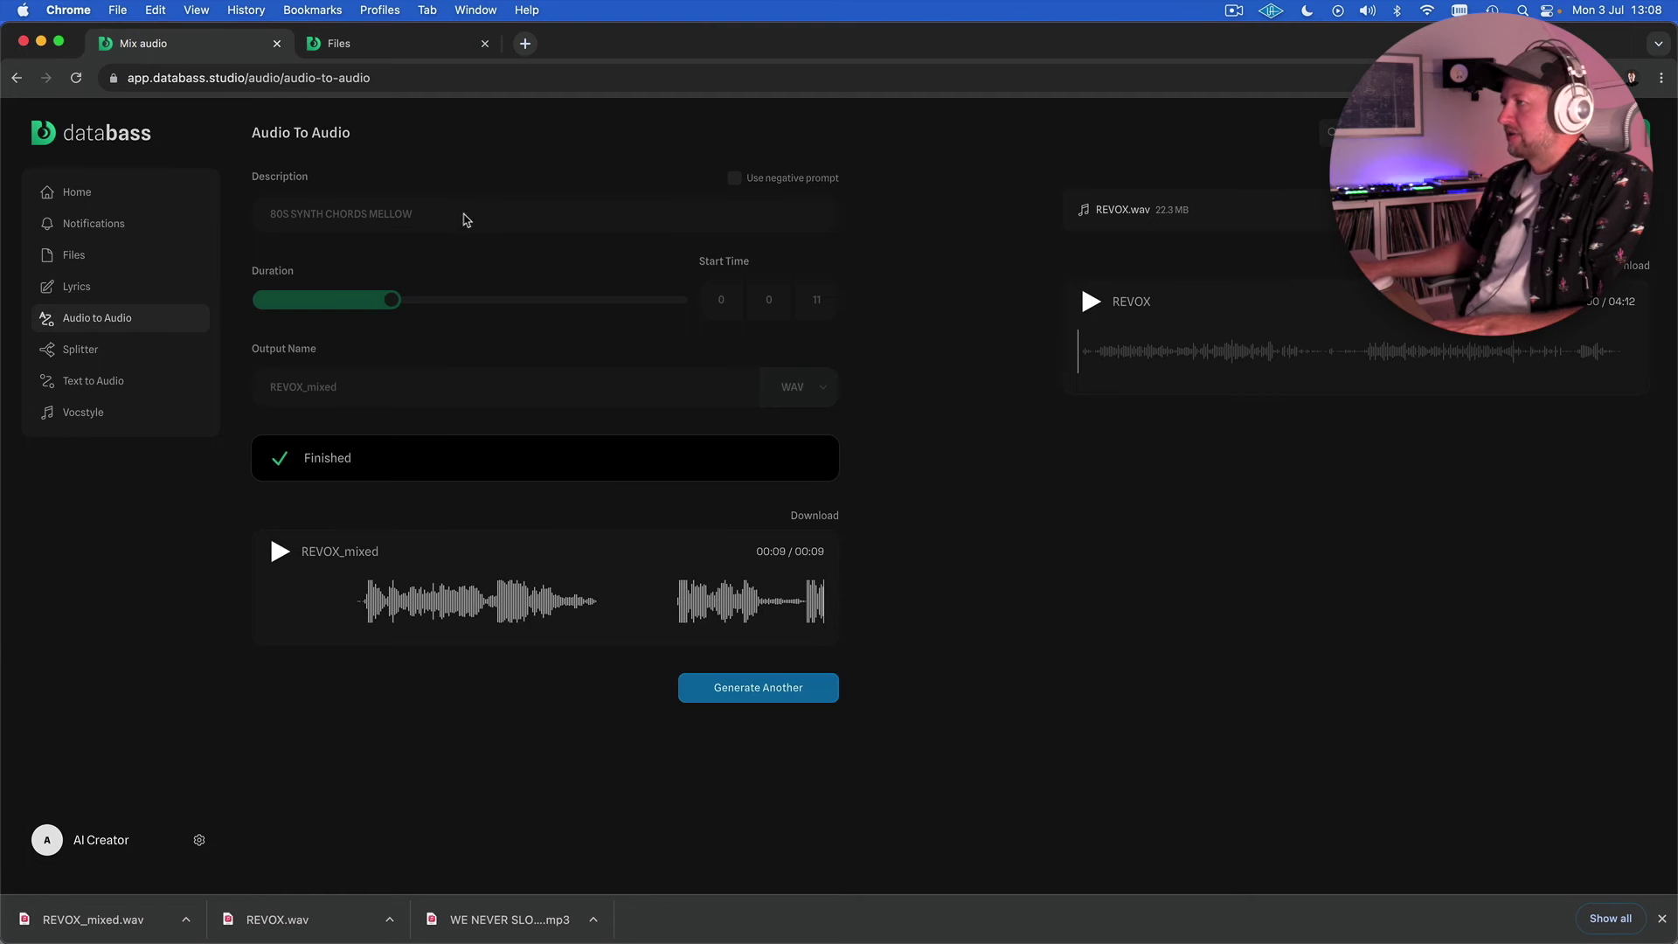
click(778, 688)
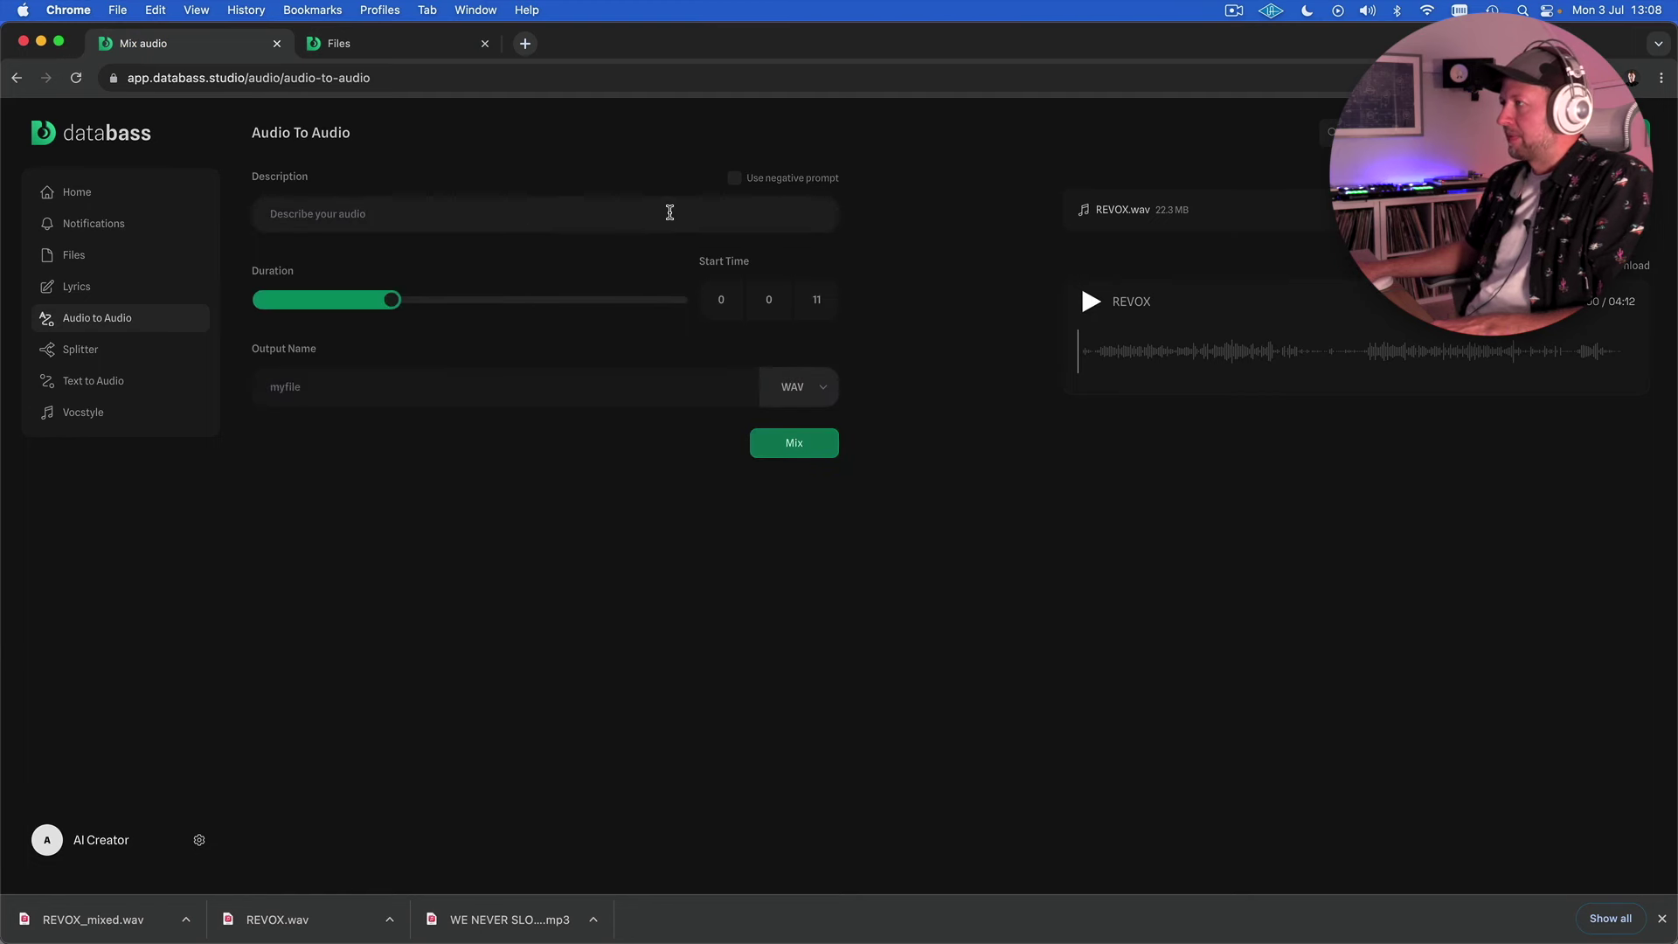
click(490, 214)
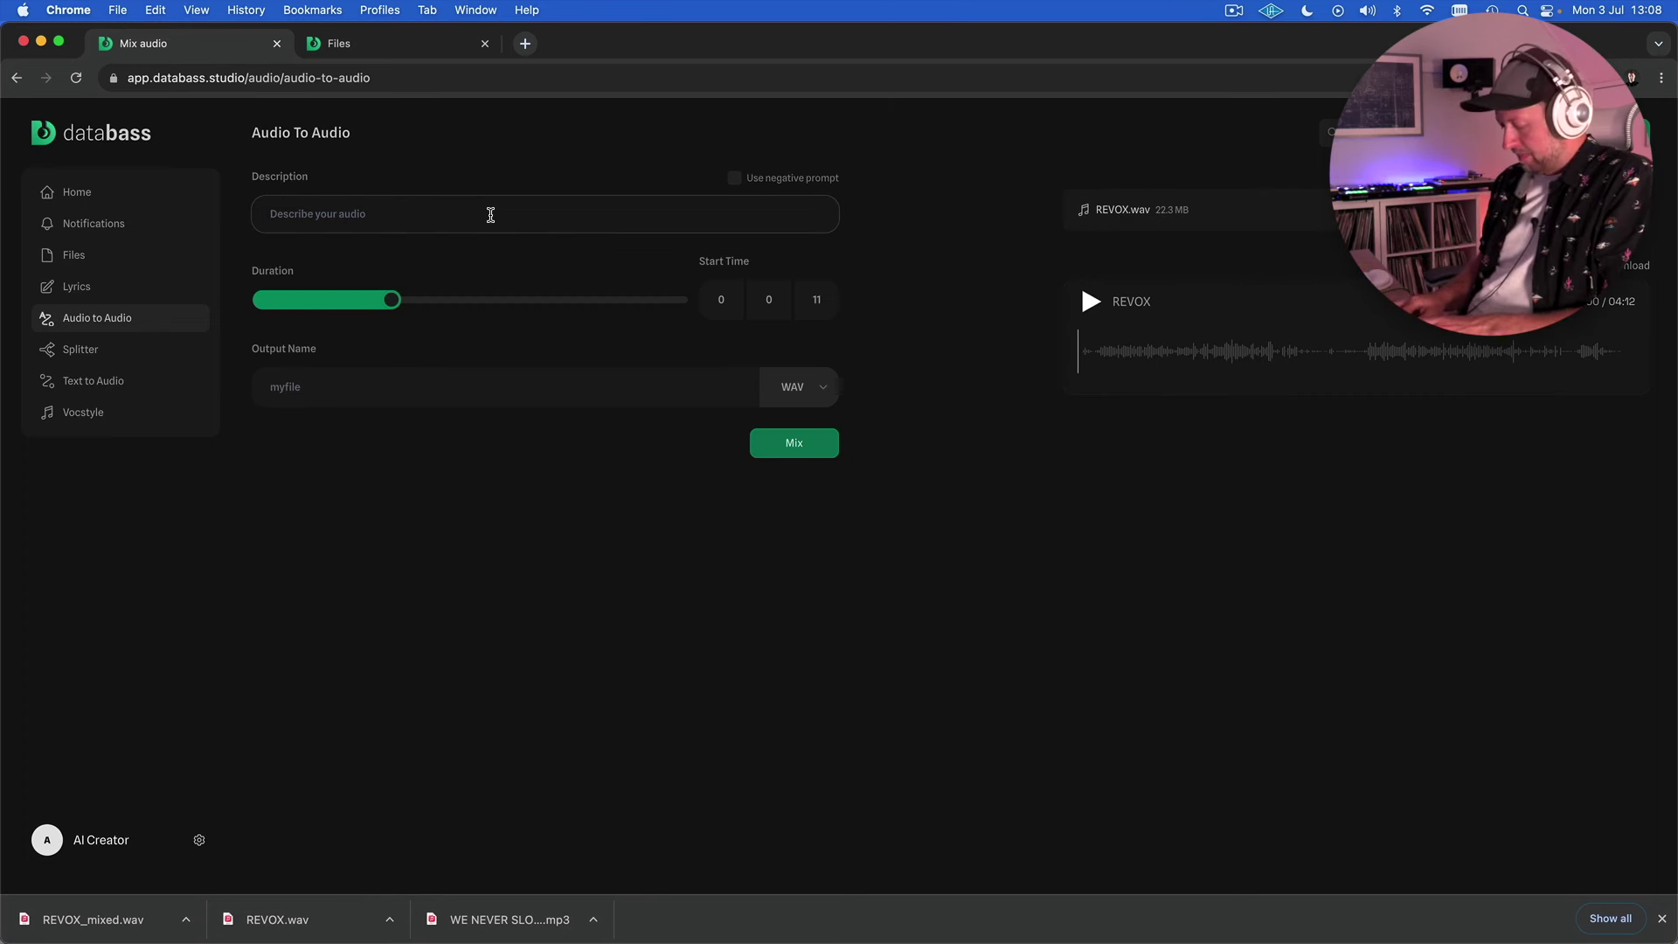
text(Dub bassl)
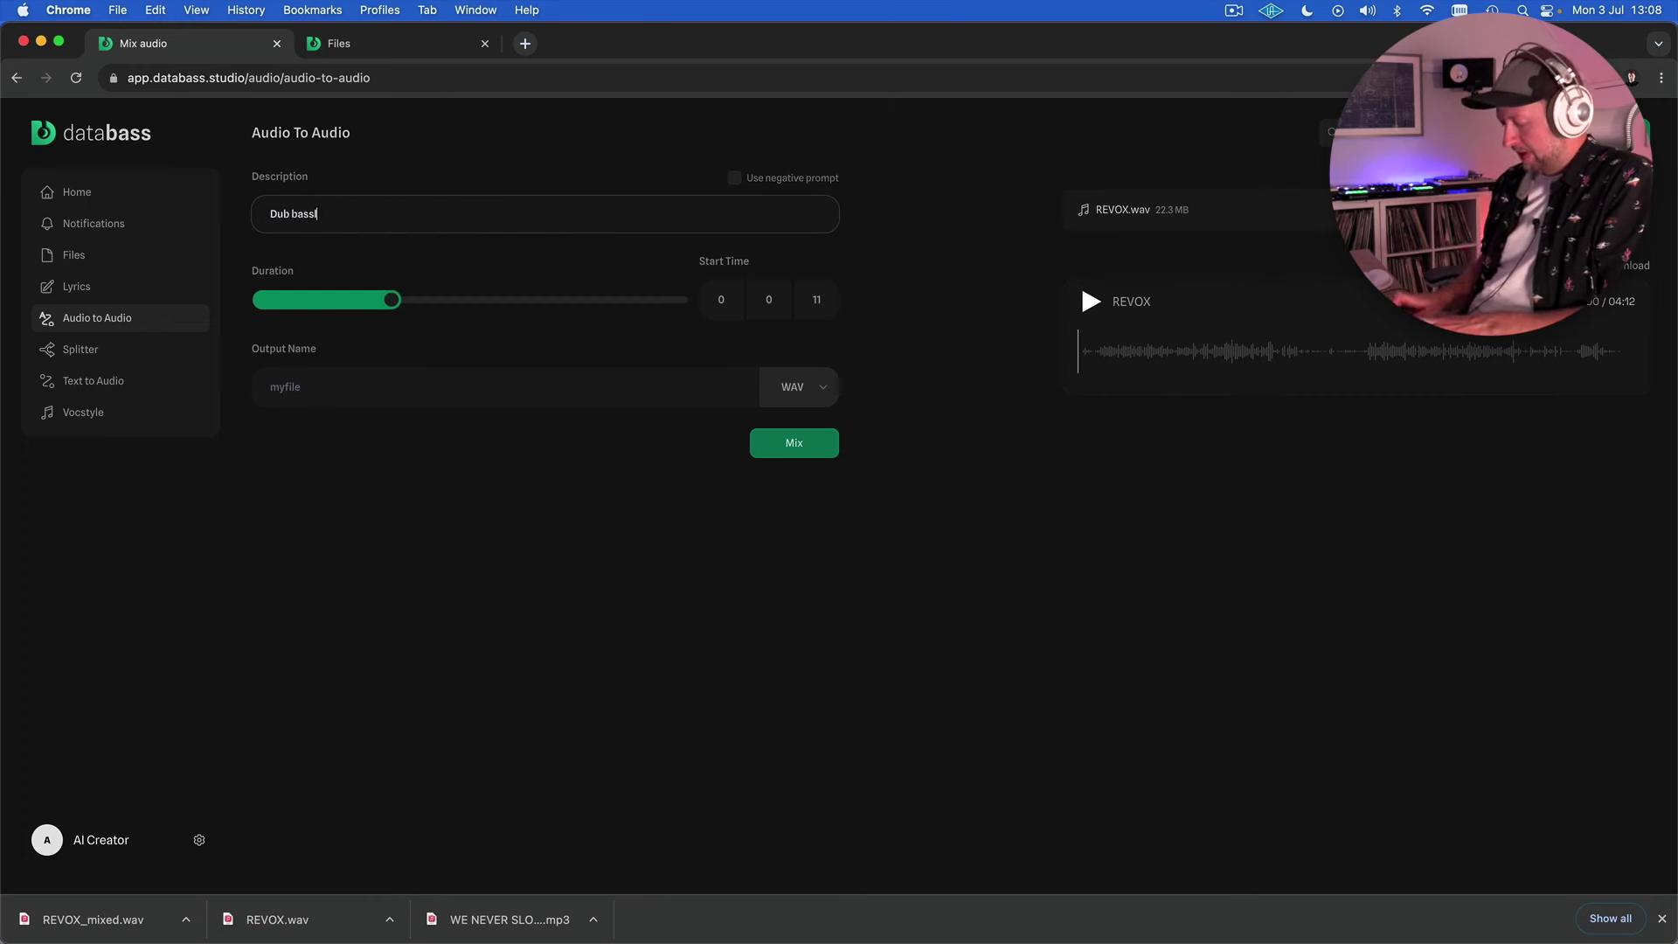
text(ine hev)
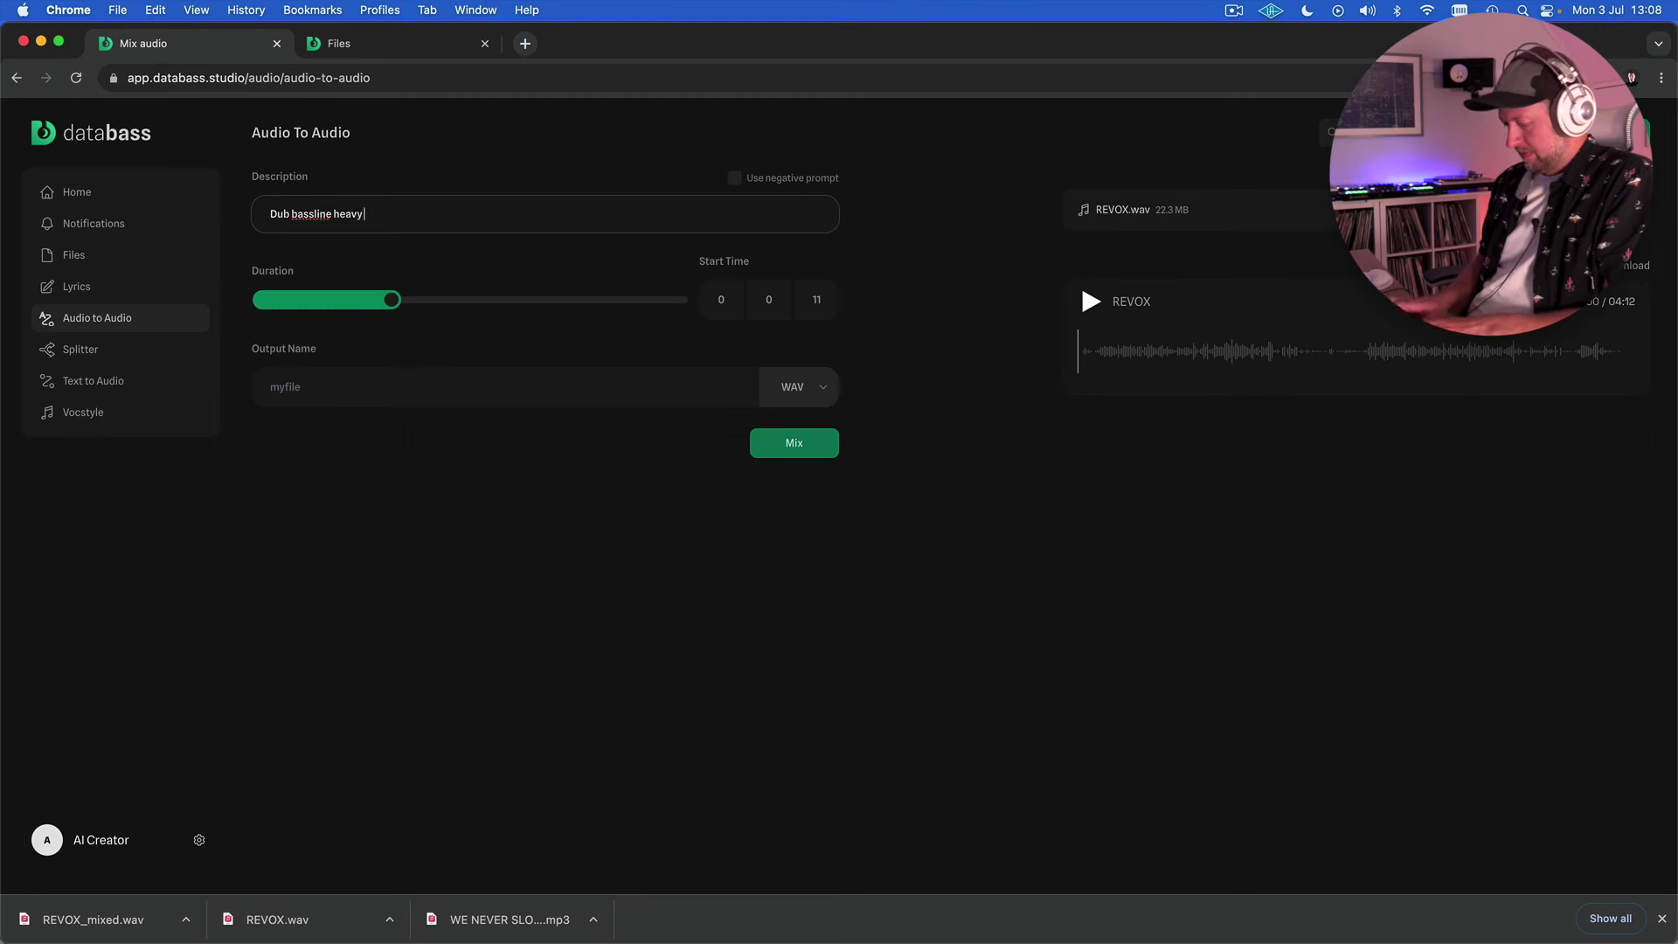
text(vy guitar)
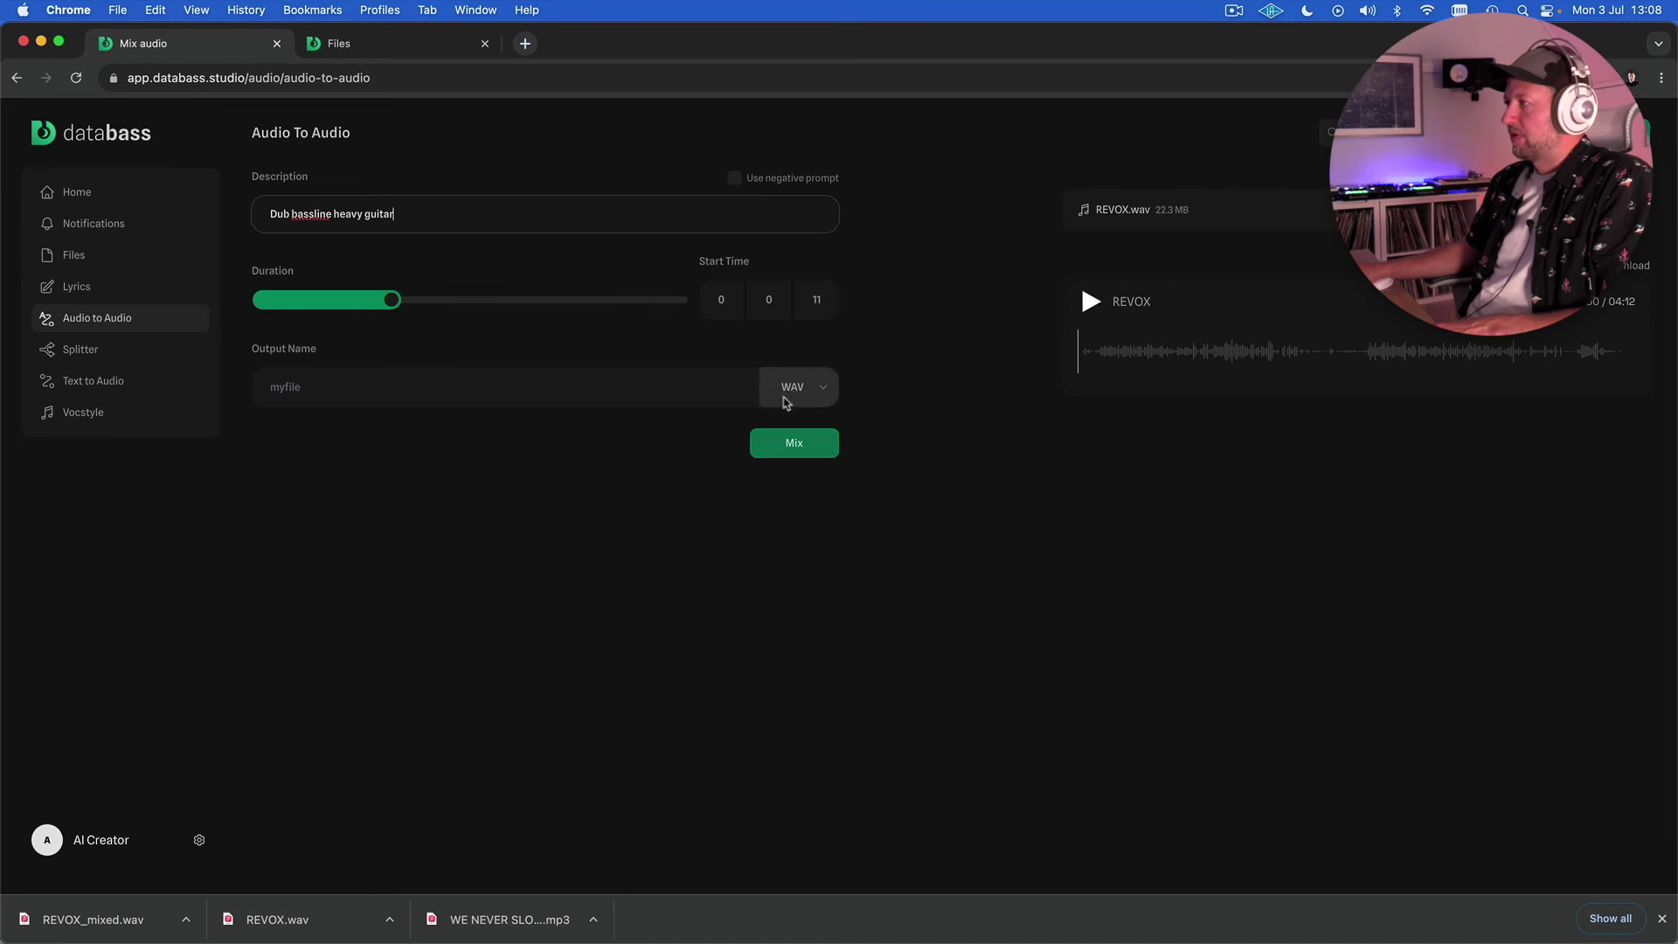
Step: Name the output 'bass' and run the dub bassline mix
click(367, 382)
text(bass)
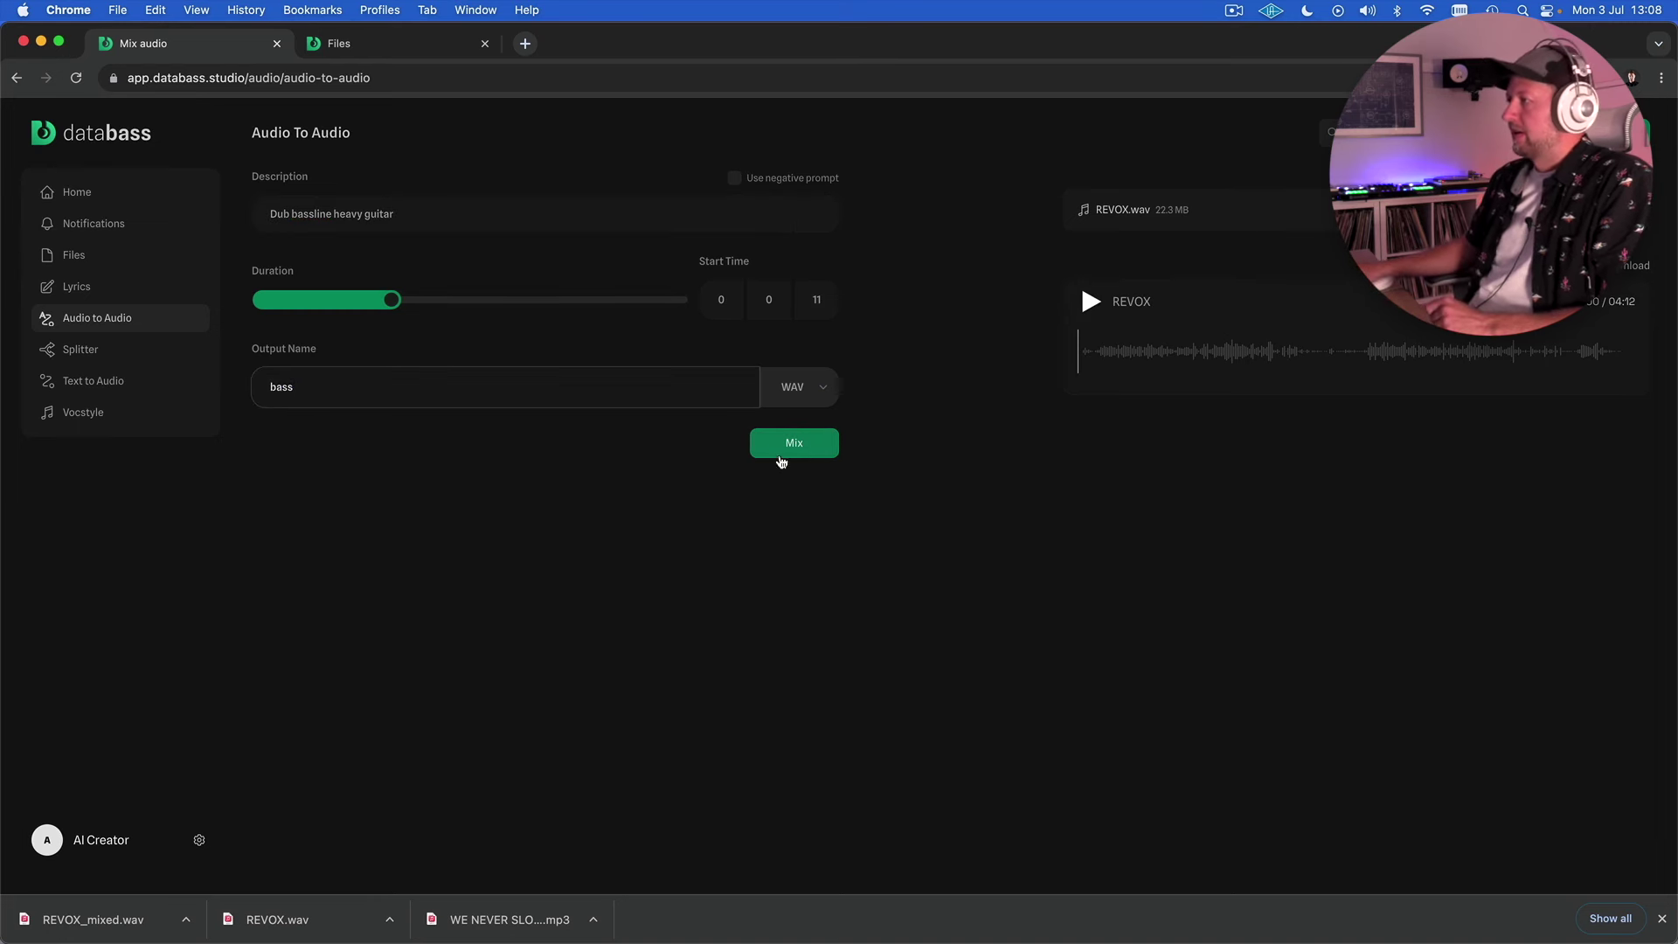
click(778, 452)
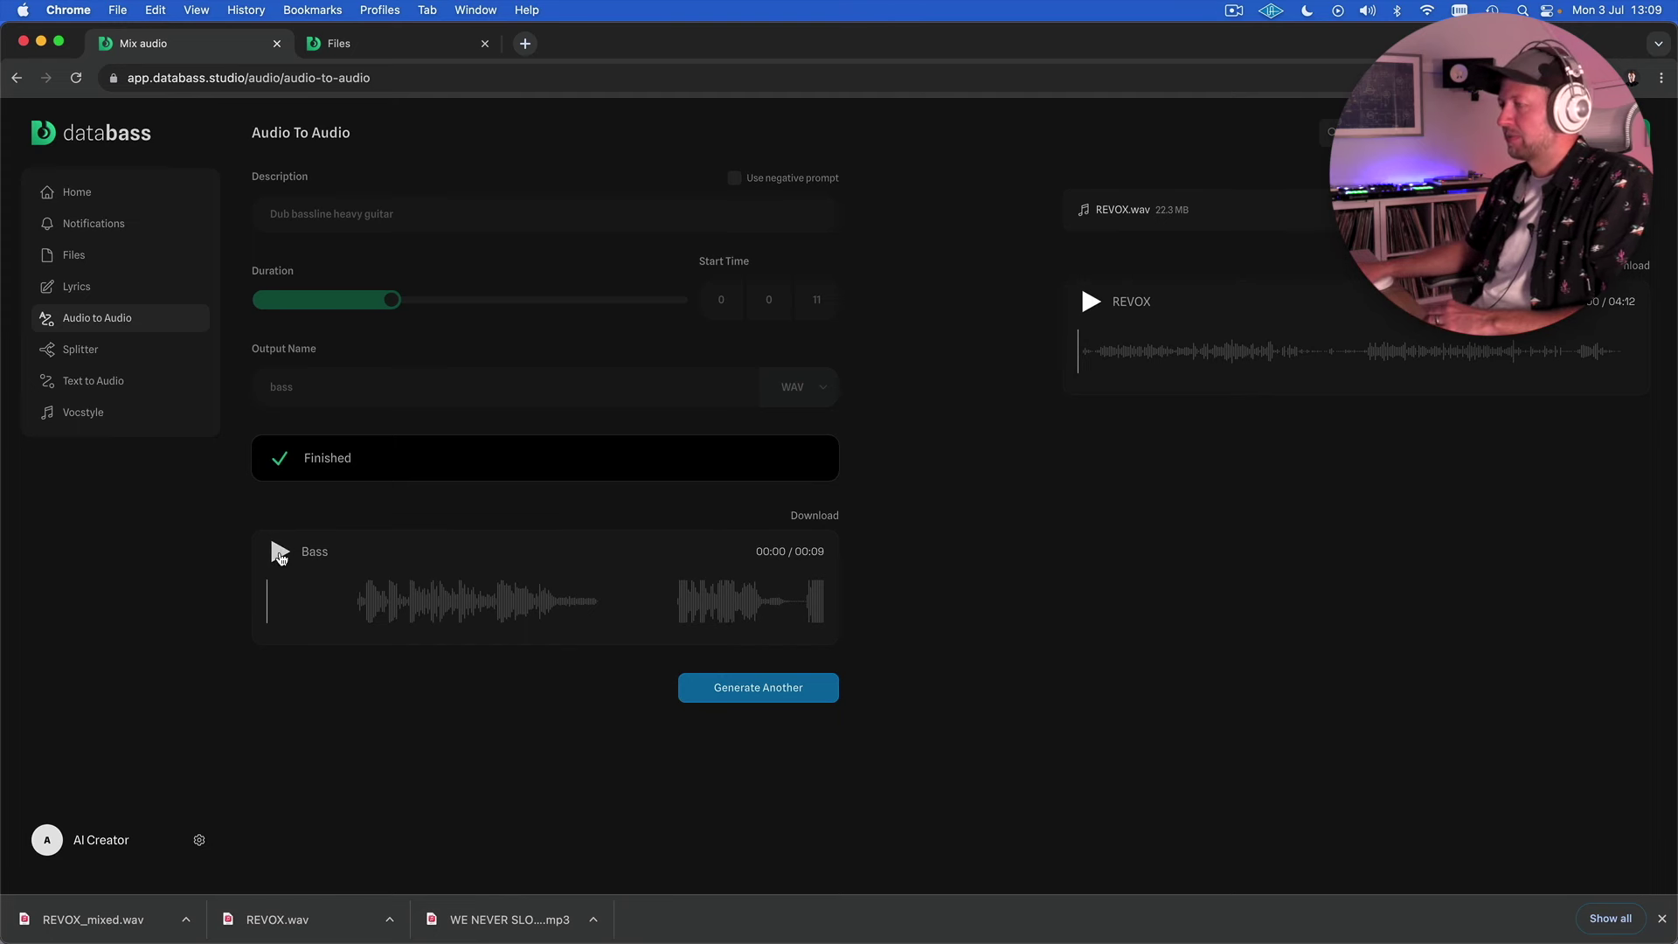
Step: Play the finished Bass clip and download it as bass.wav
click(281, 556)
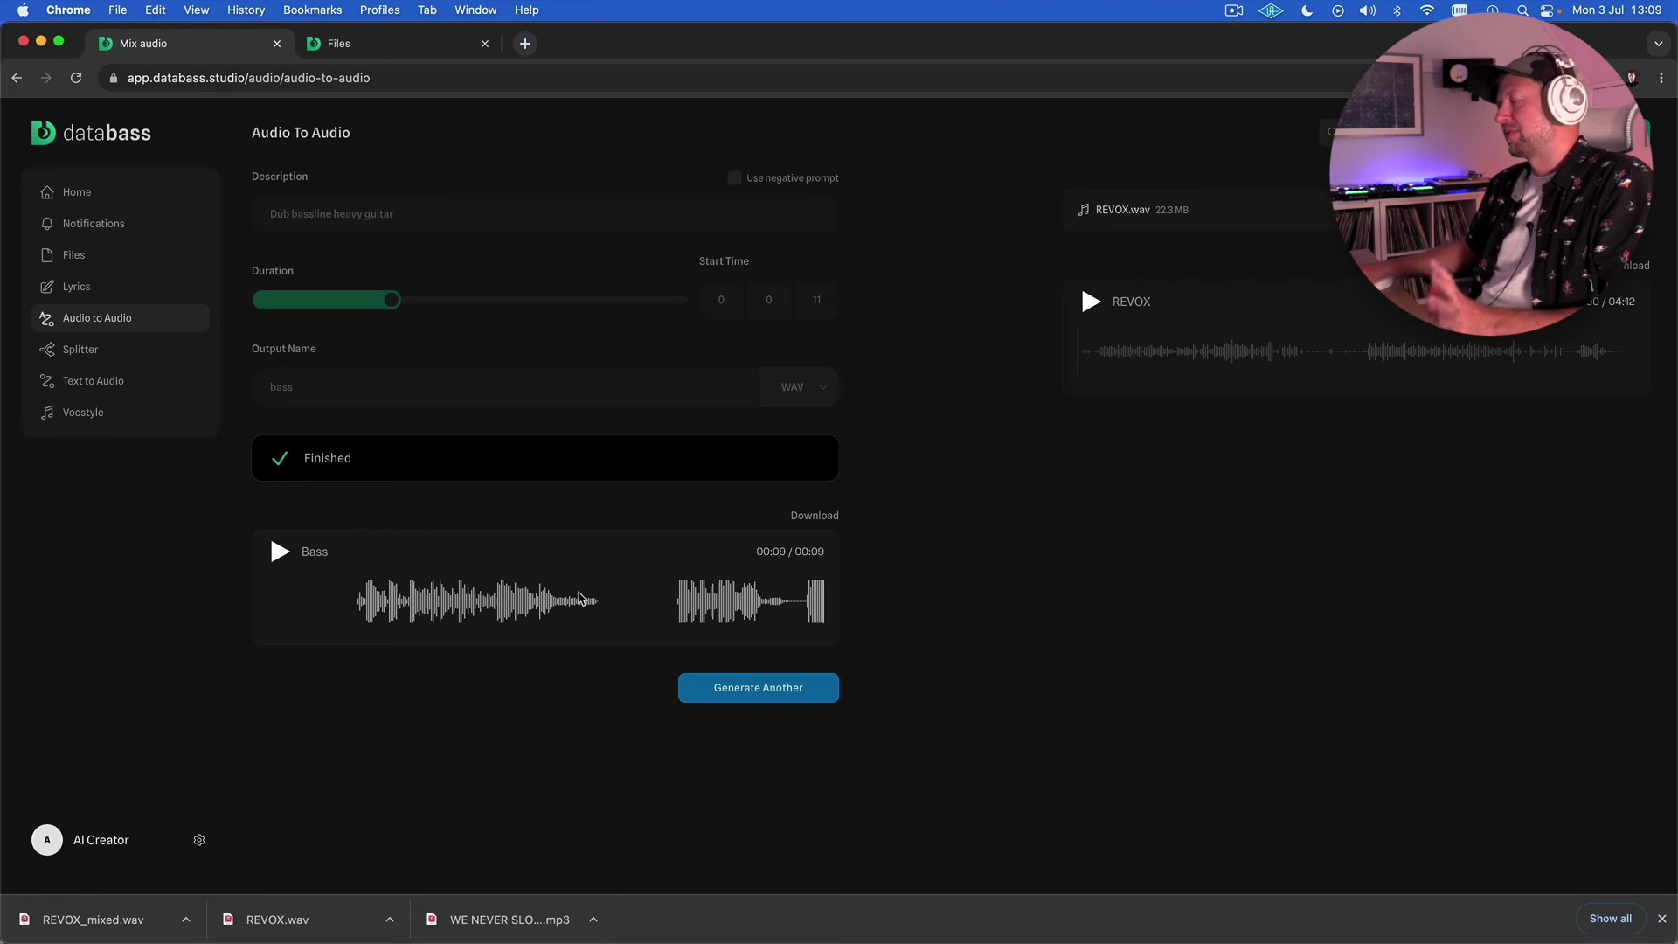
click(815, 518)
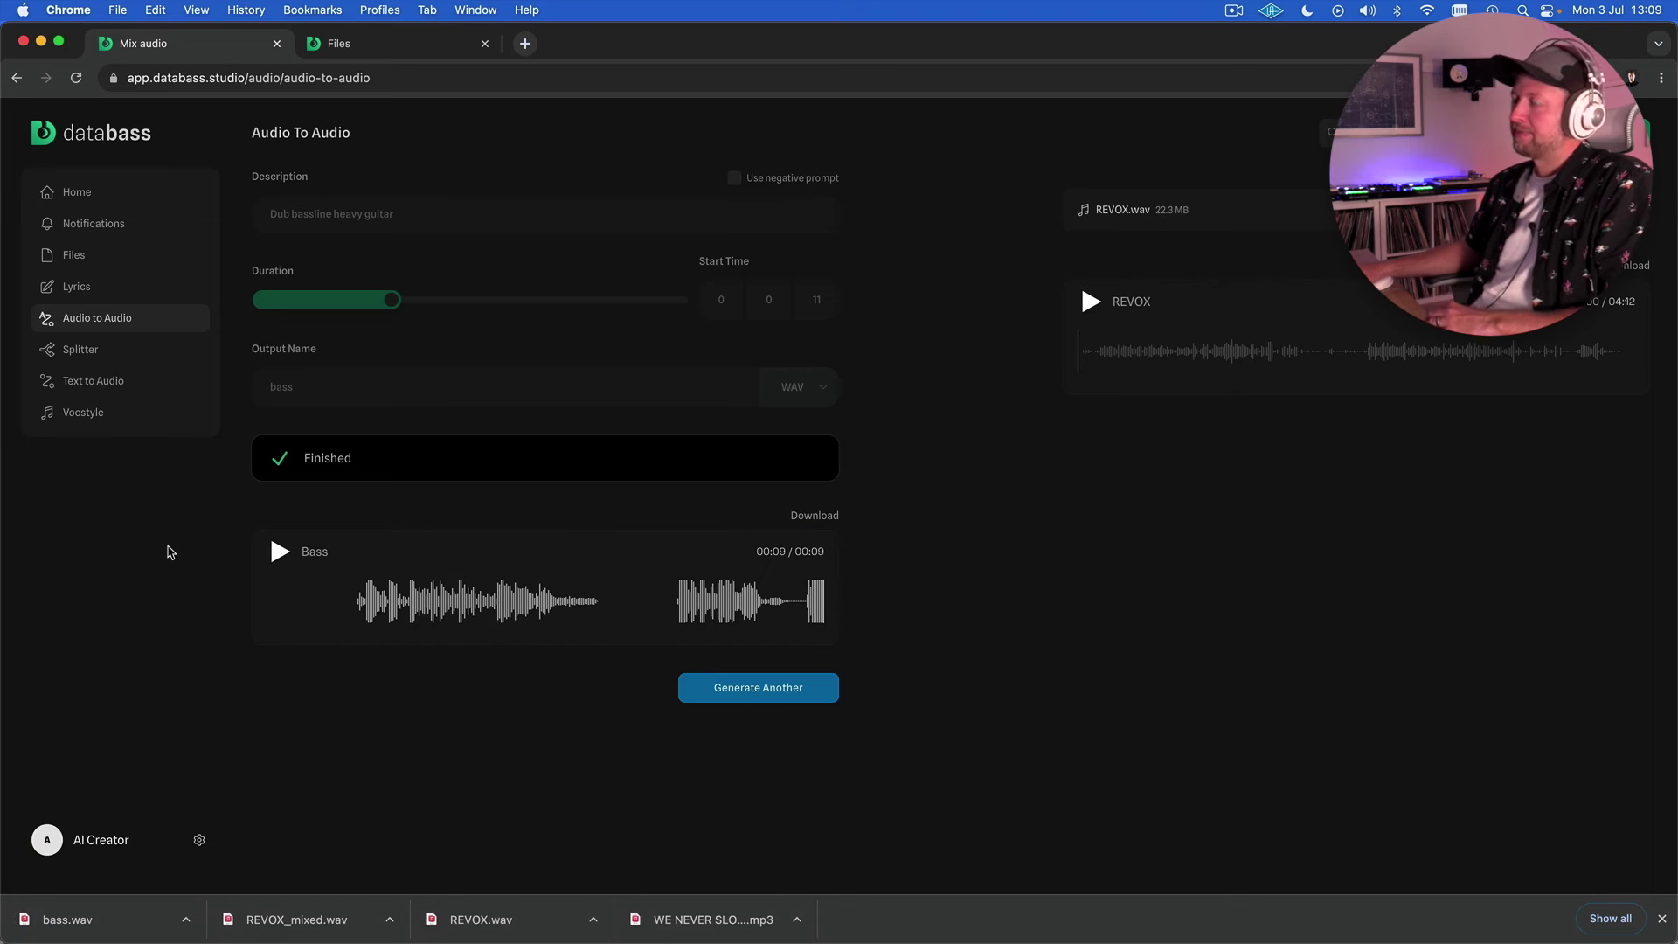
Step: On Text to Audio, generate a WAV clip 'chords' from '80s synth mellow chords'
click(116, 388)
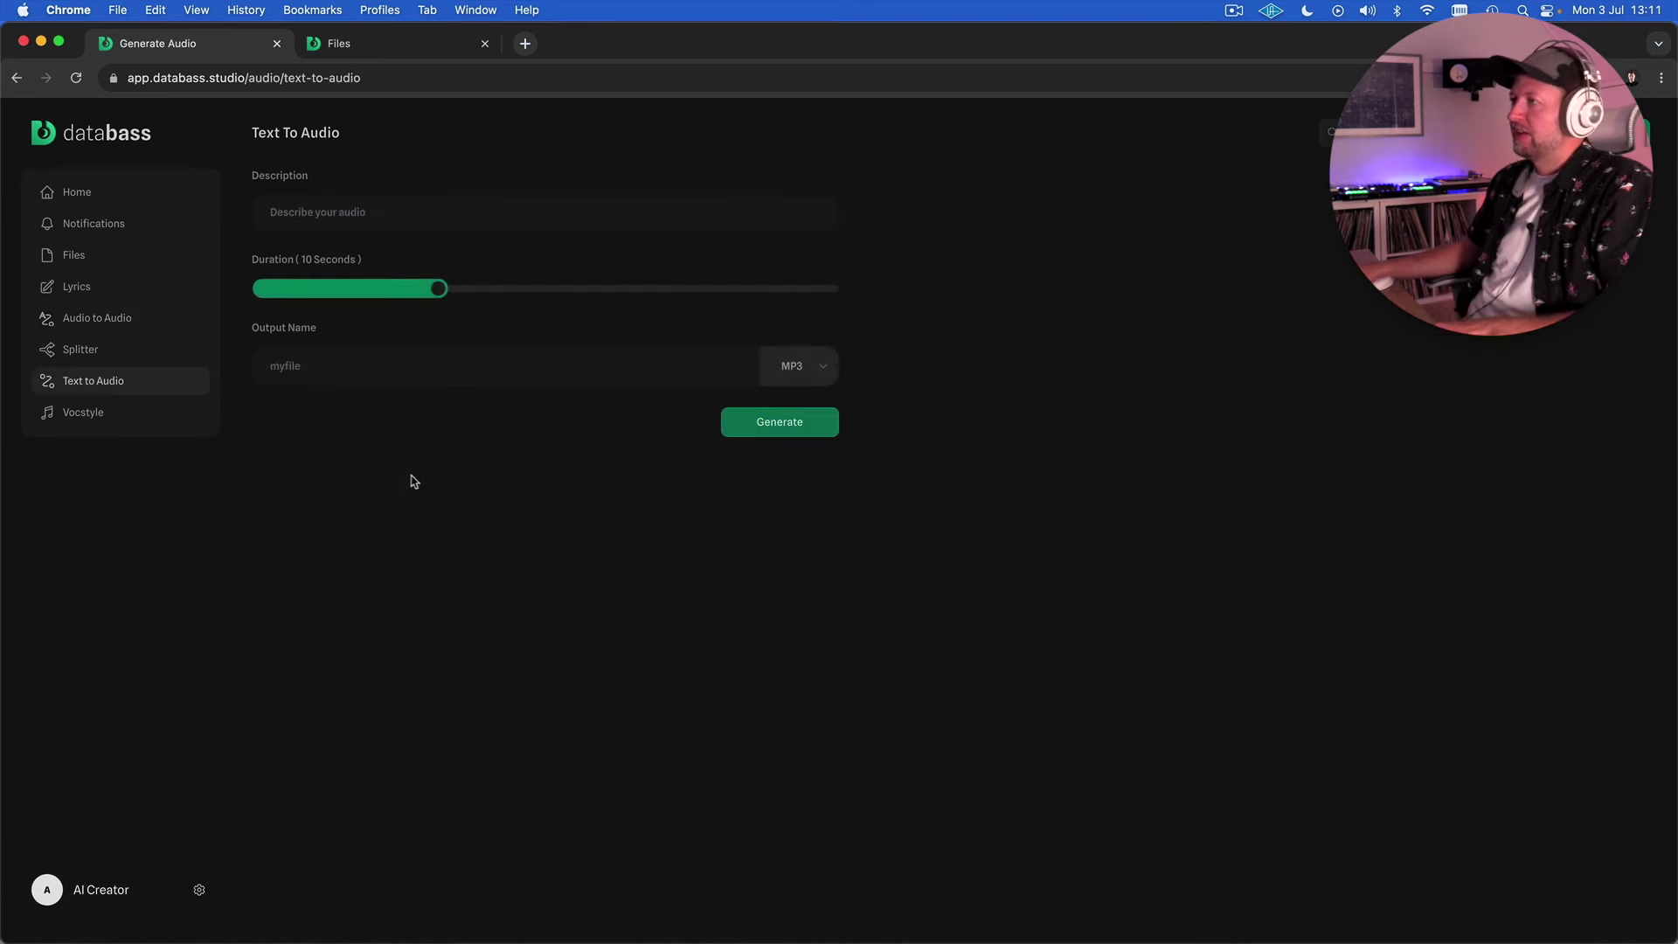
click(342, 214)
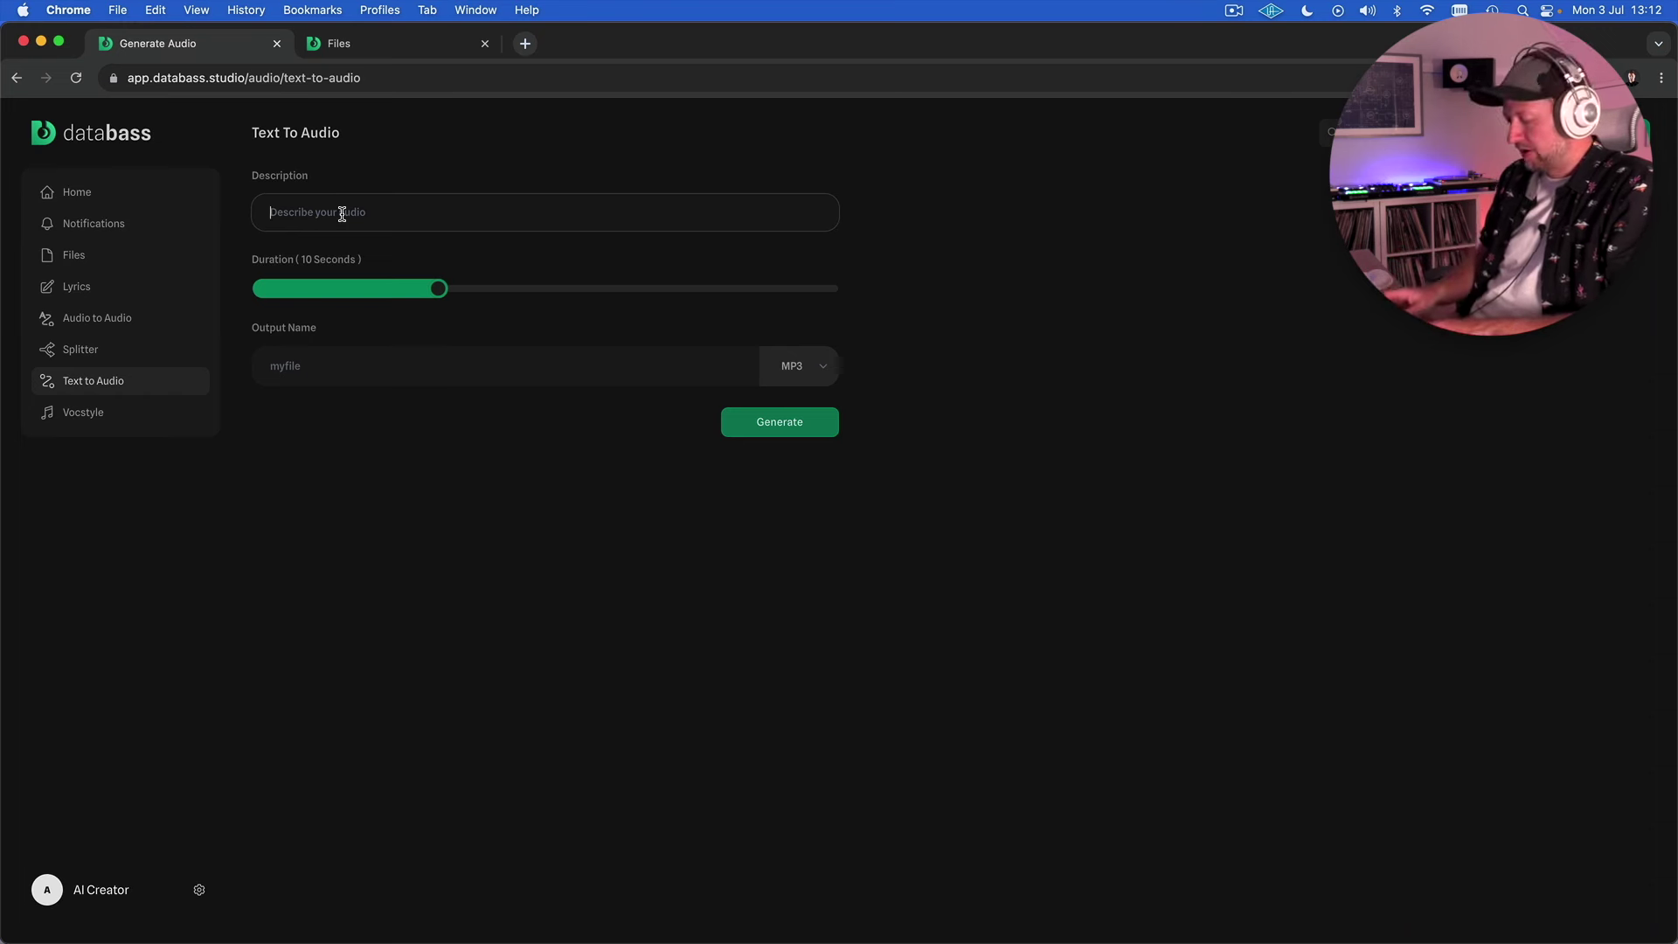
text(80s)
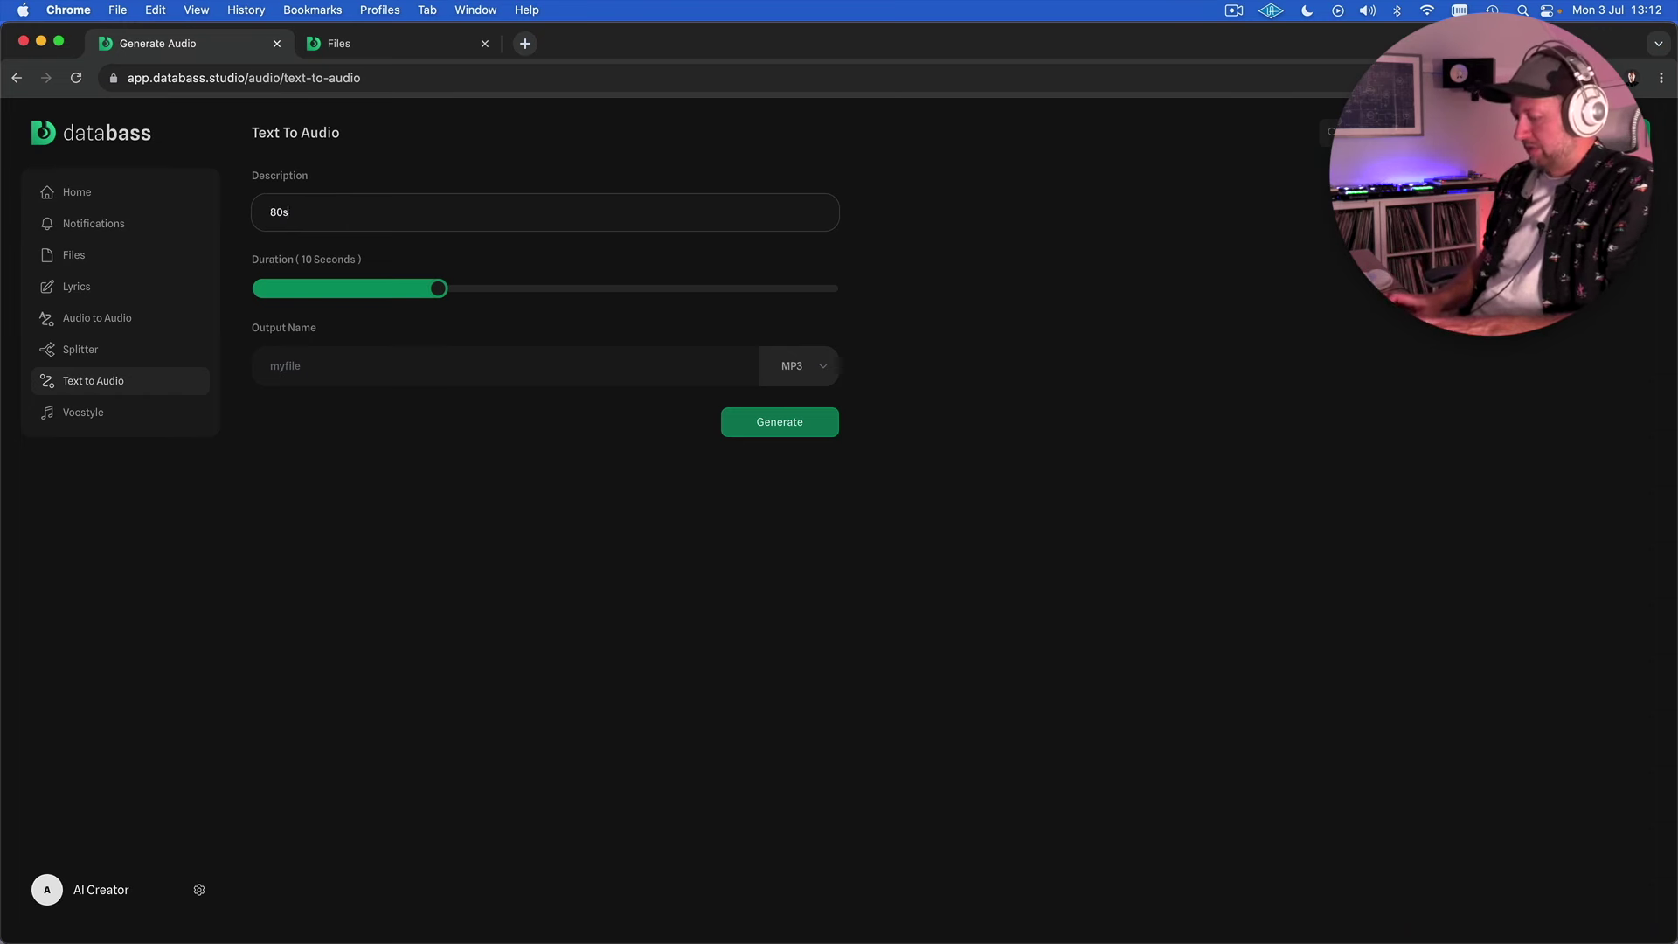
text( synth moee)
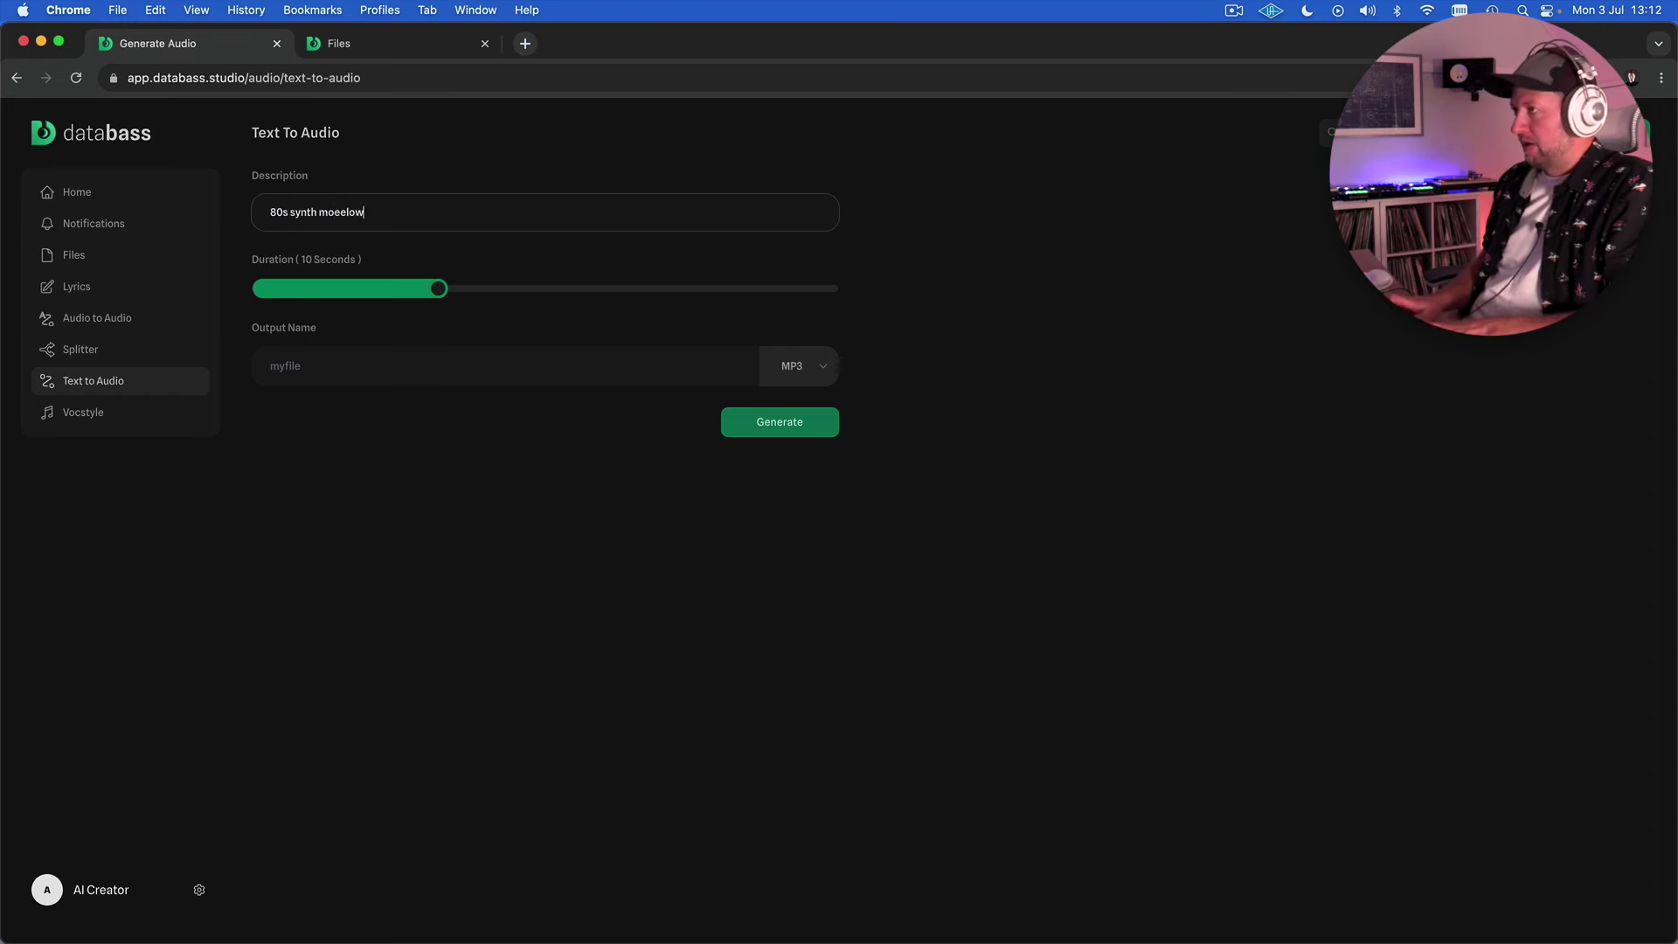
text(l)
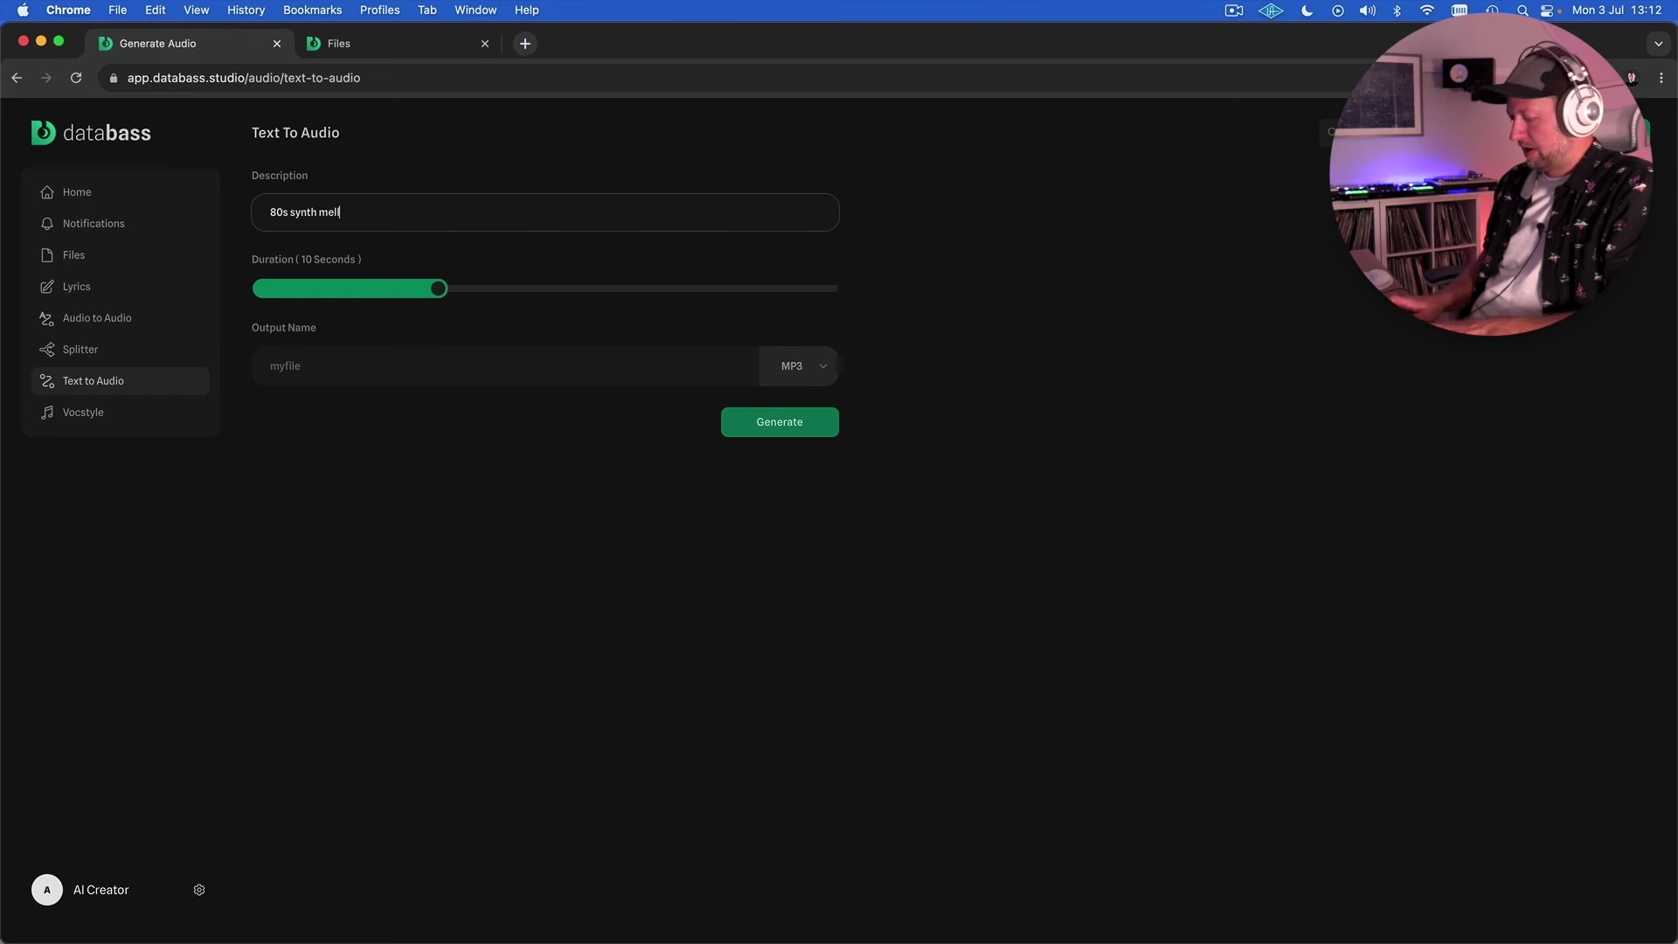
text(ow chords)
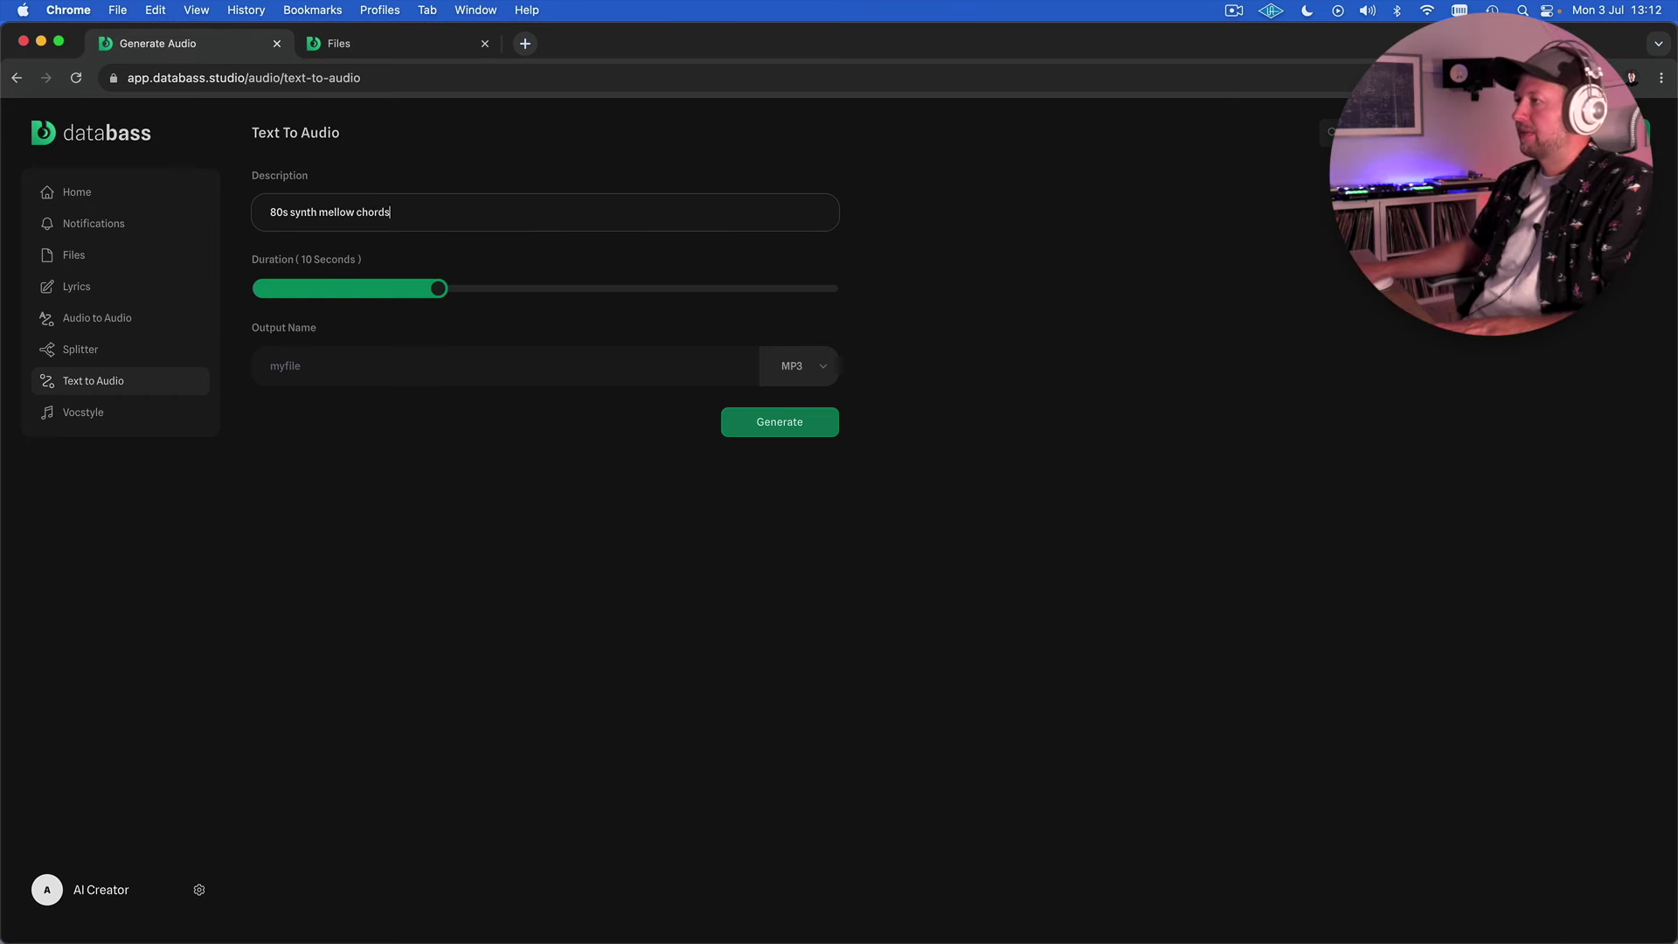
click(762, 353)
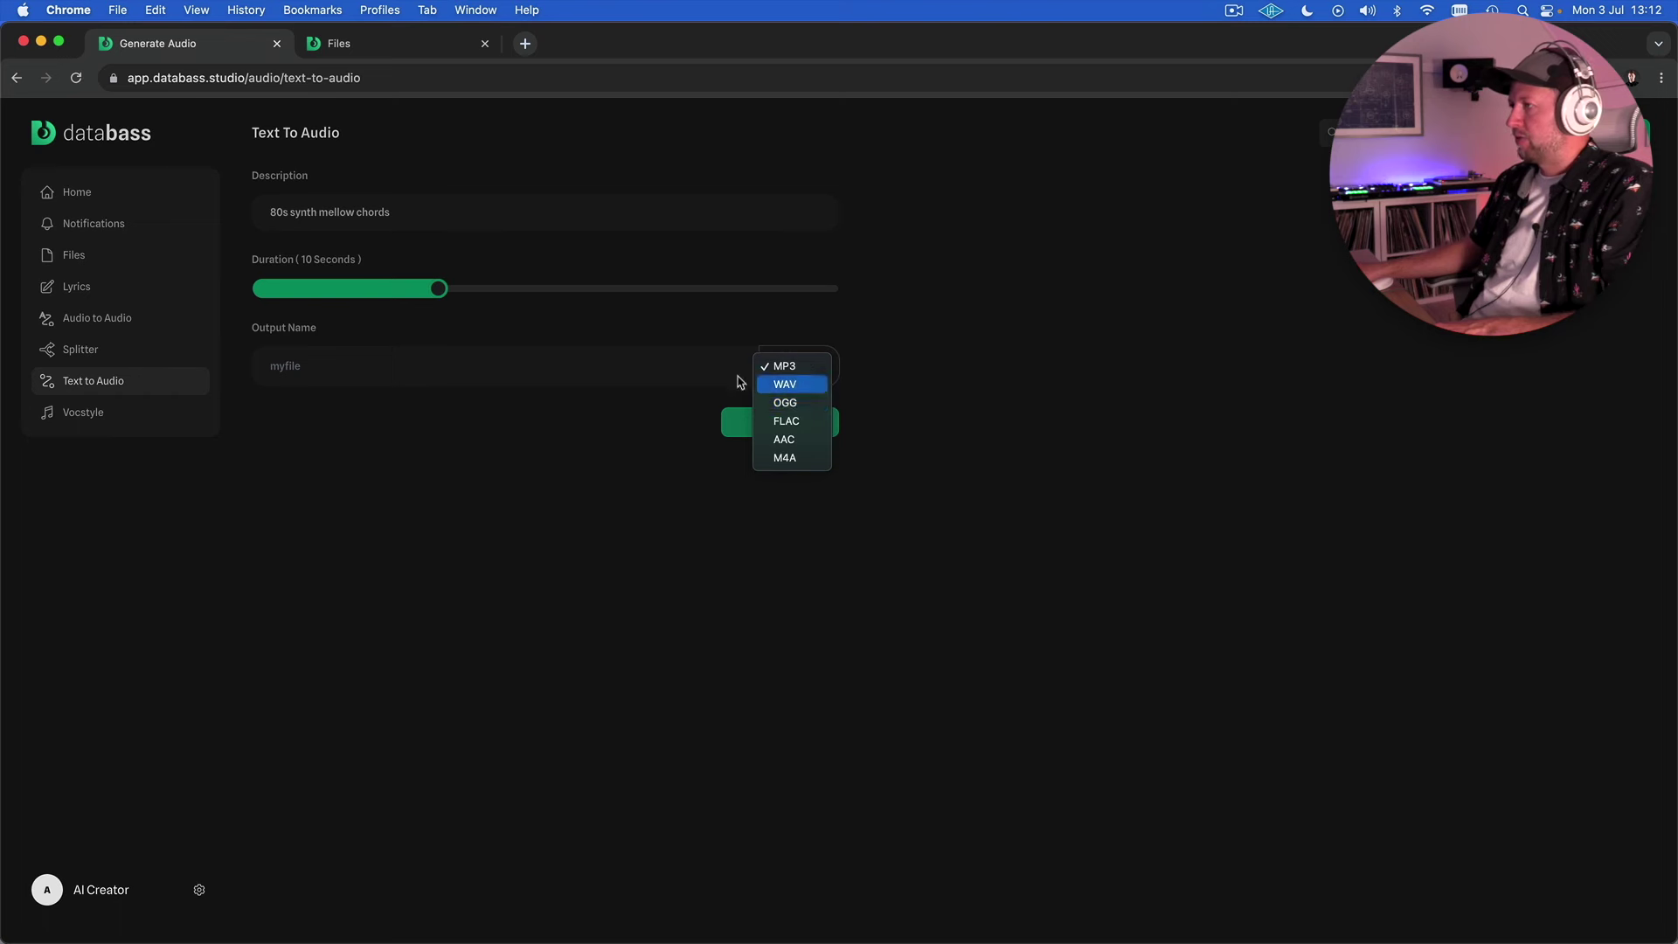
key(Return)
click(600, 363)
text(chords)
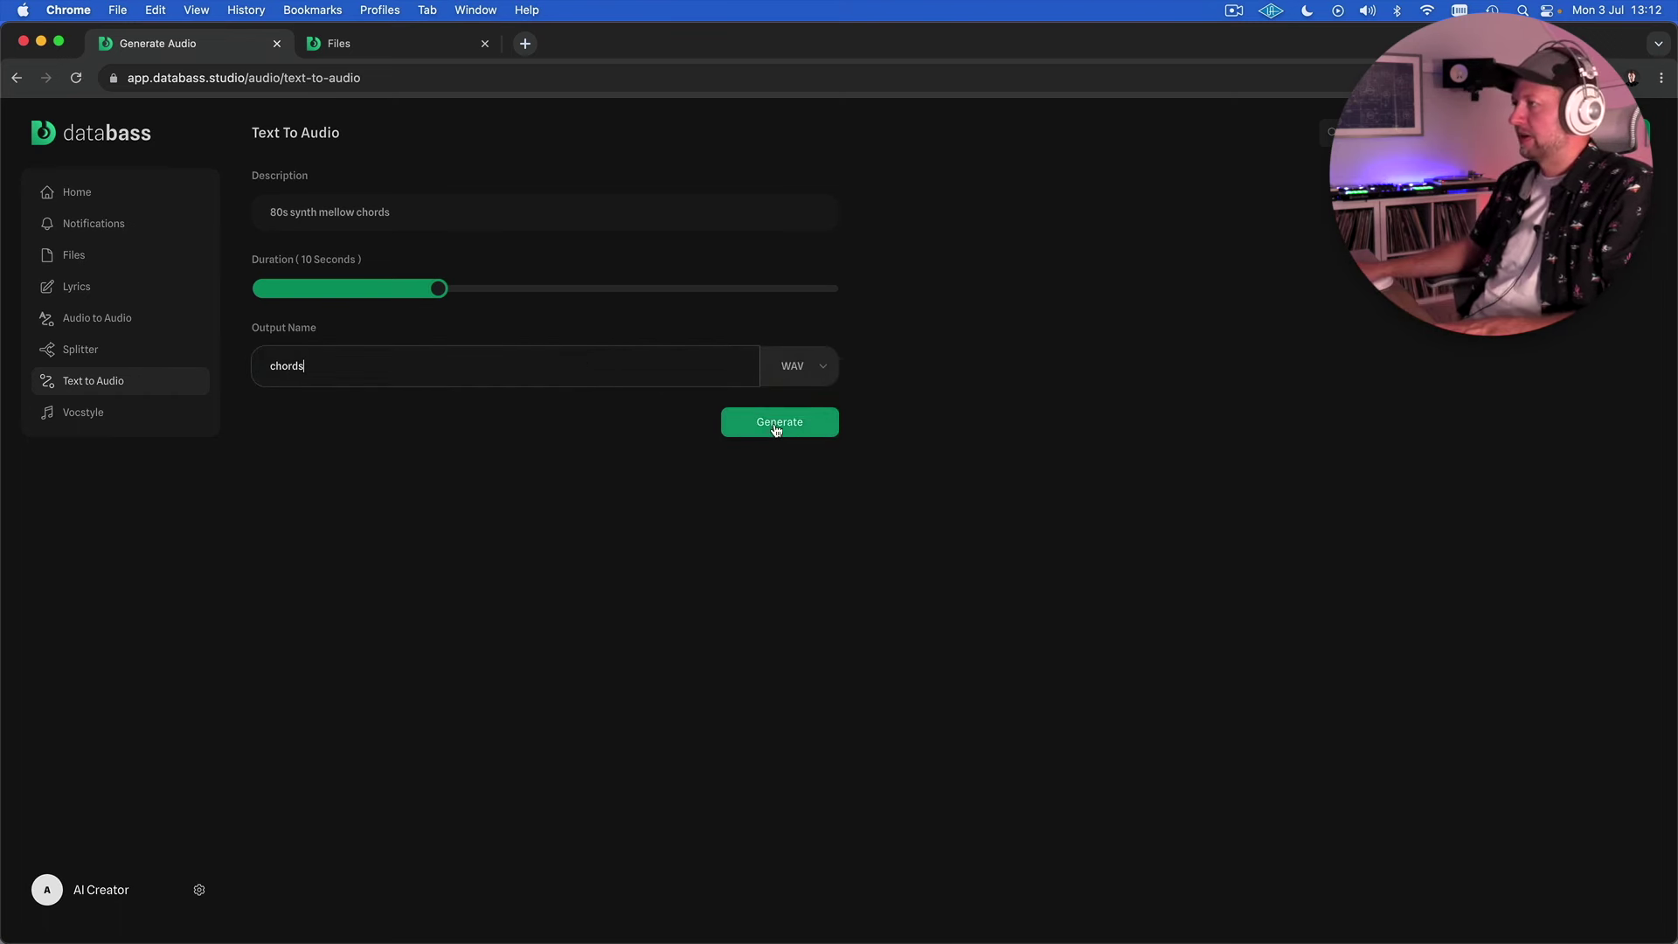
click(777, 426)
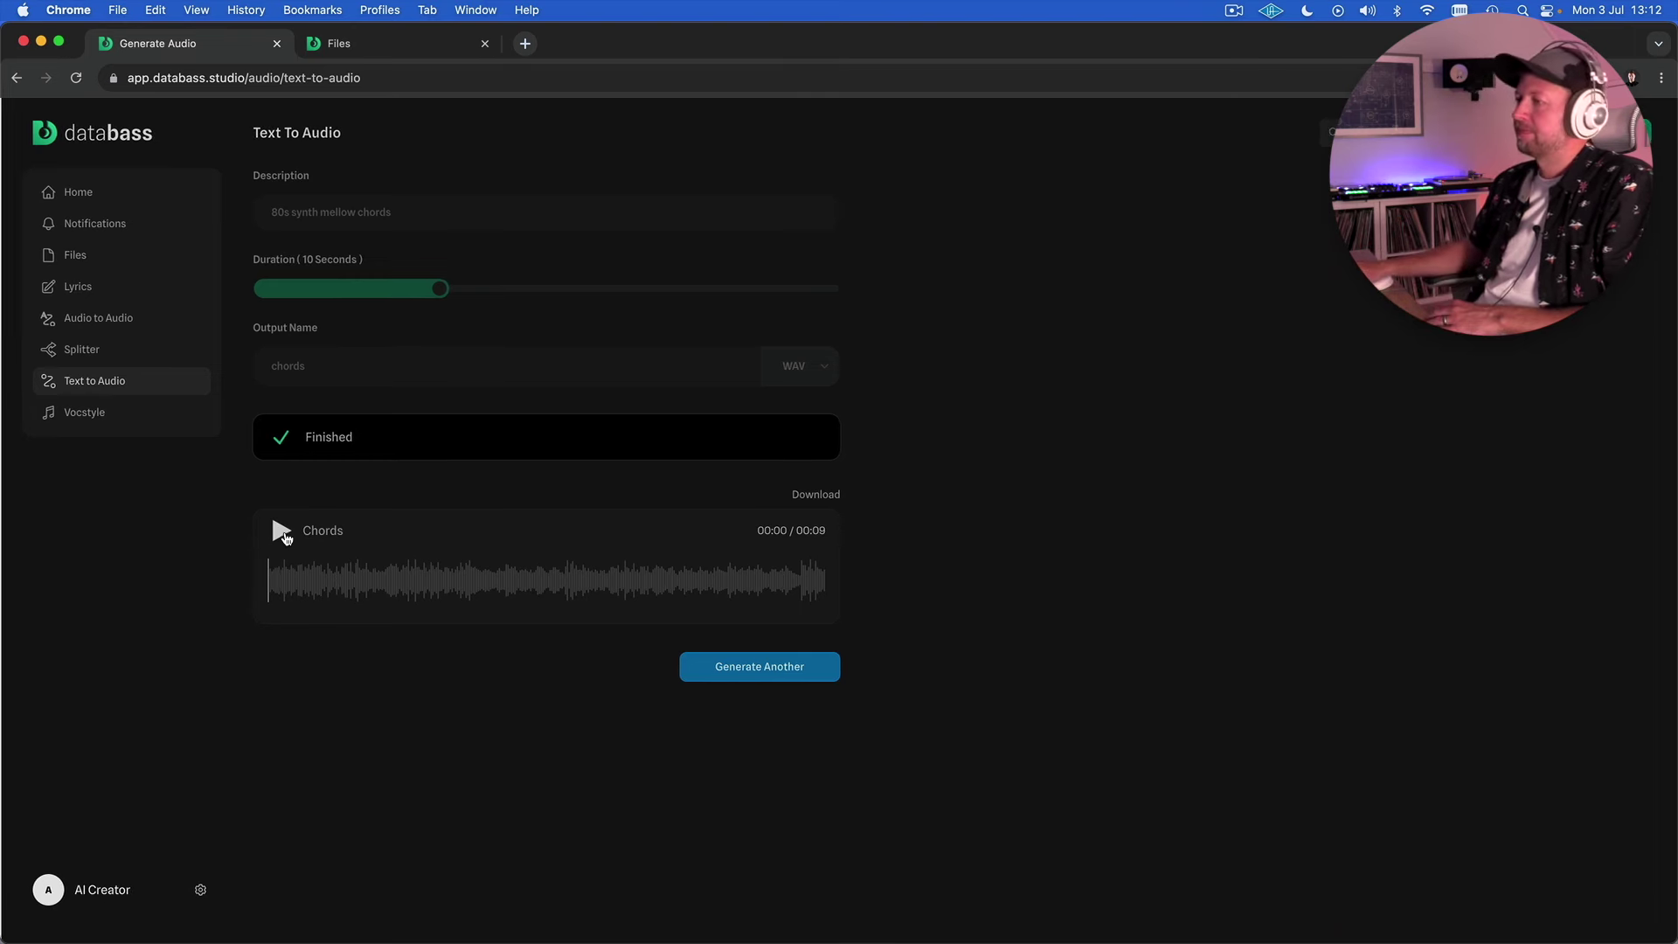
Step: Play the 9-second Chords clip through to the end
click(281, 531)
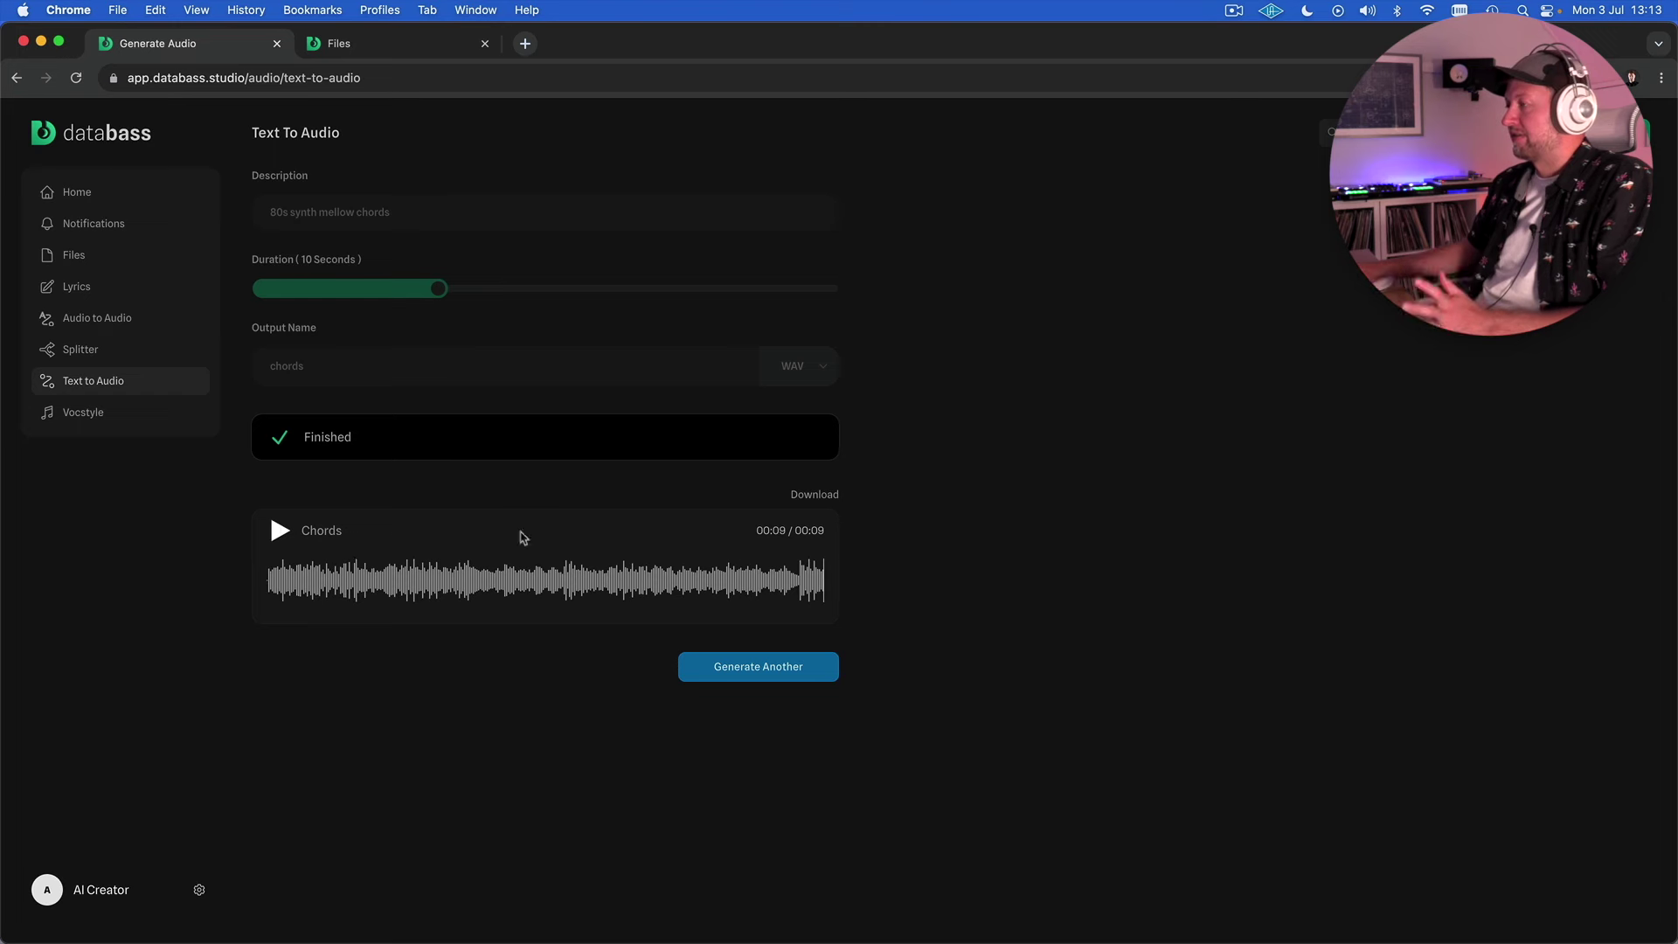
Step: Reset the form and generate a 'guitar' clip from 'guitar loop classical mellow soft'
click(767, 673)
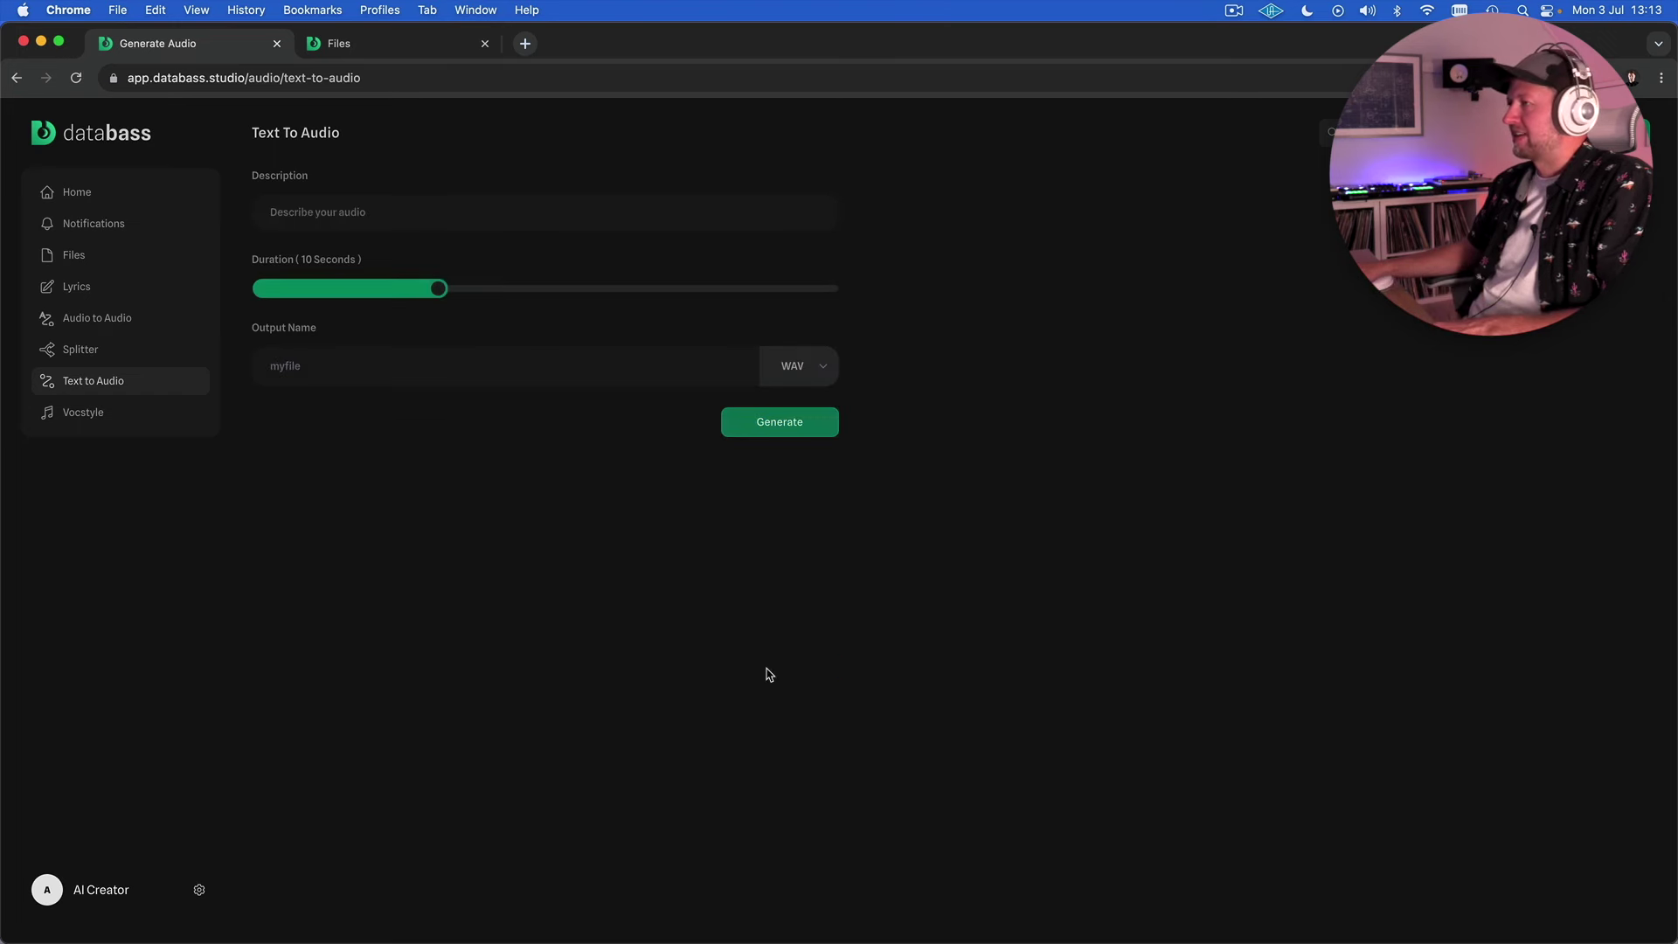
click(412, 217)
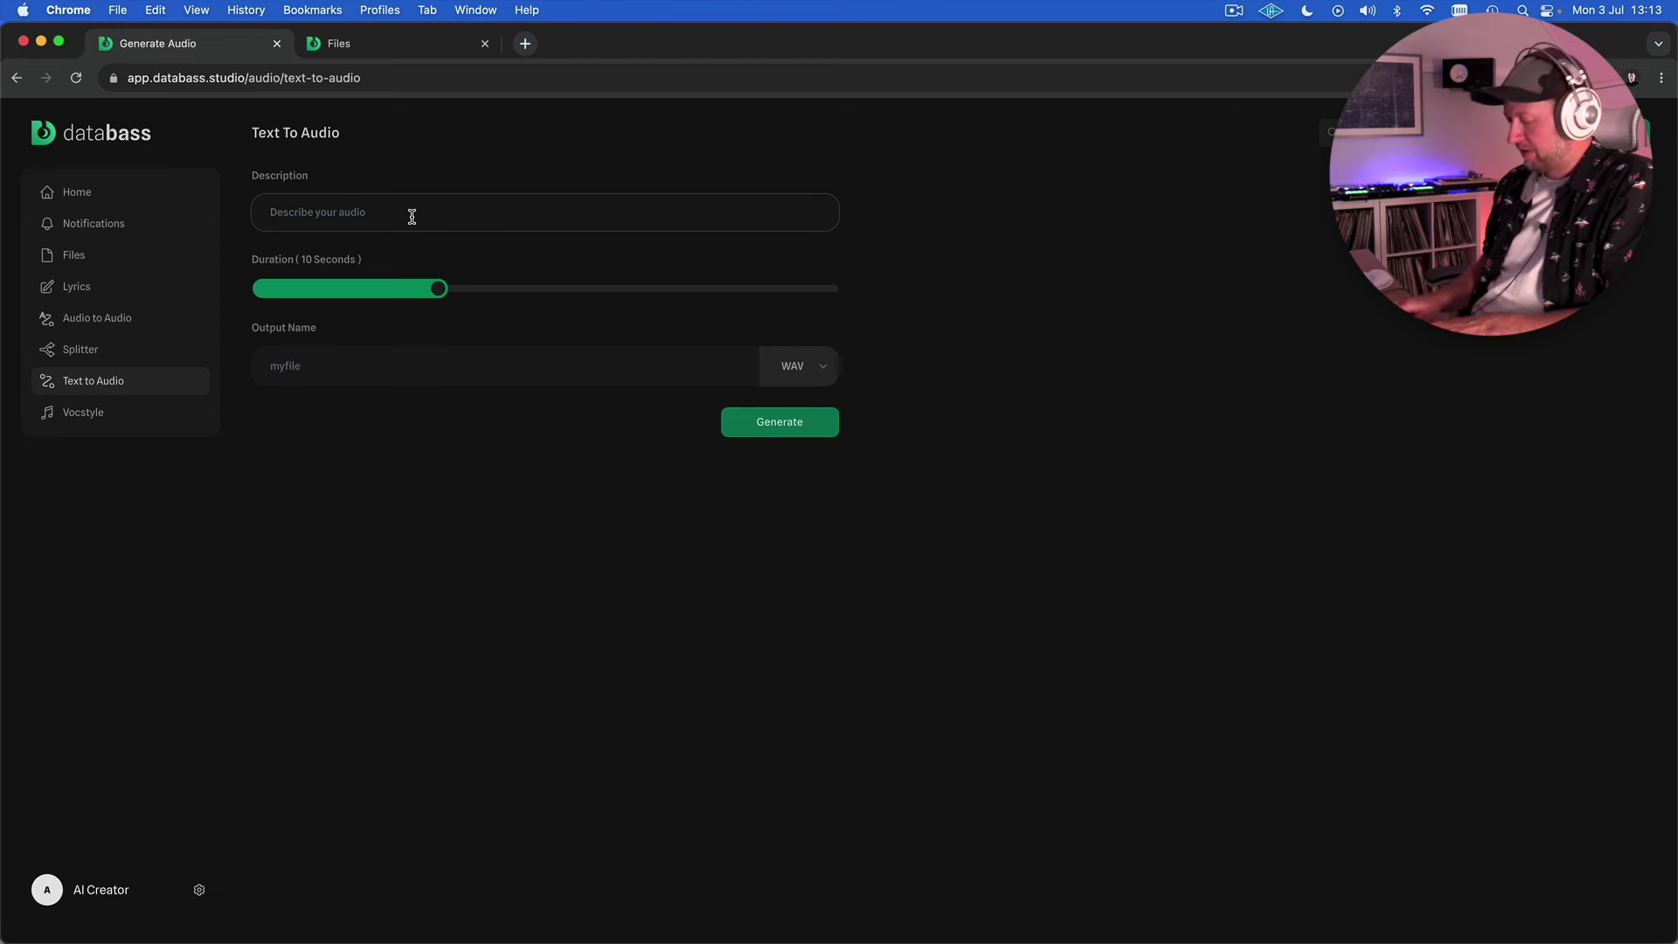
text(guiat)
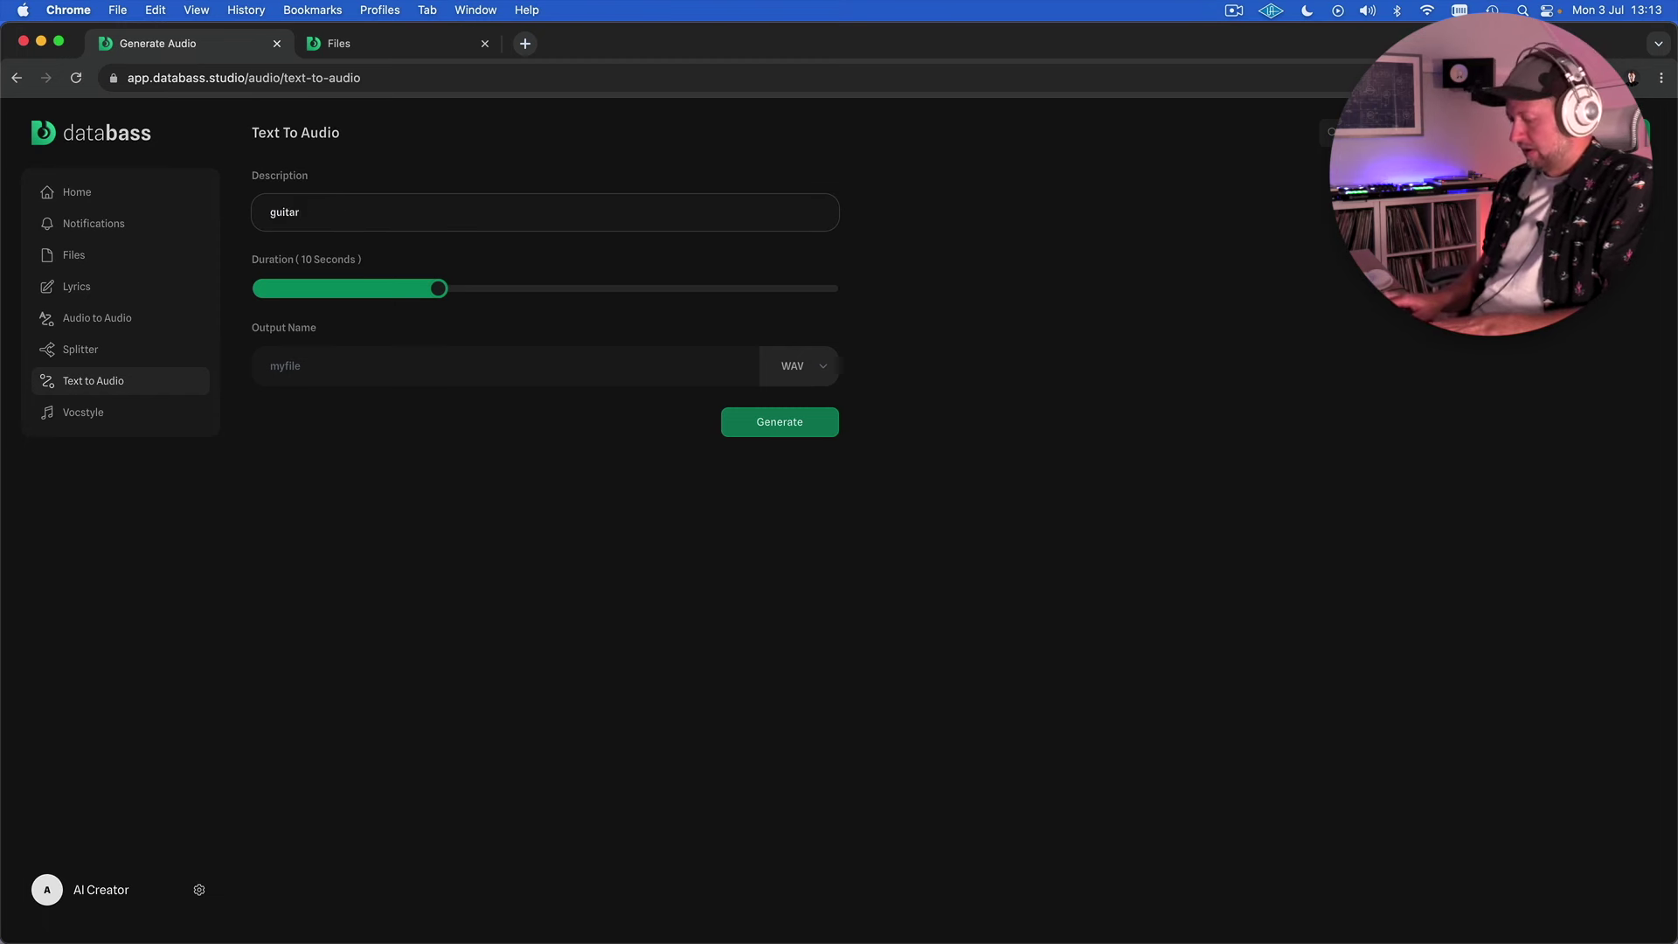
text(sical mellow)
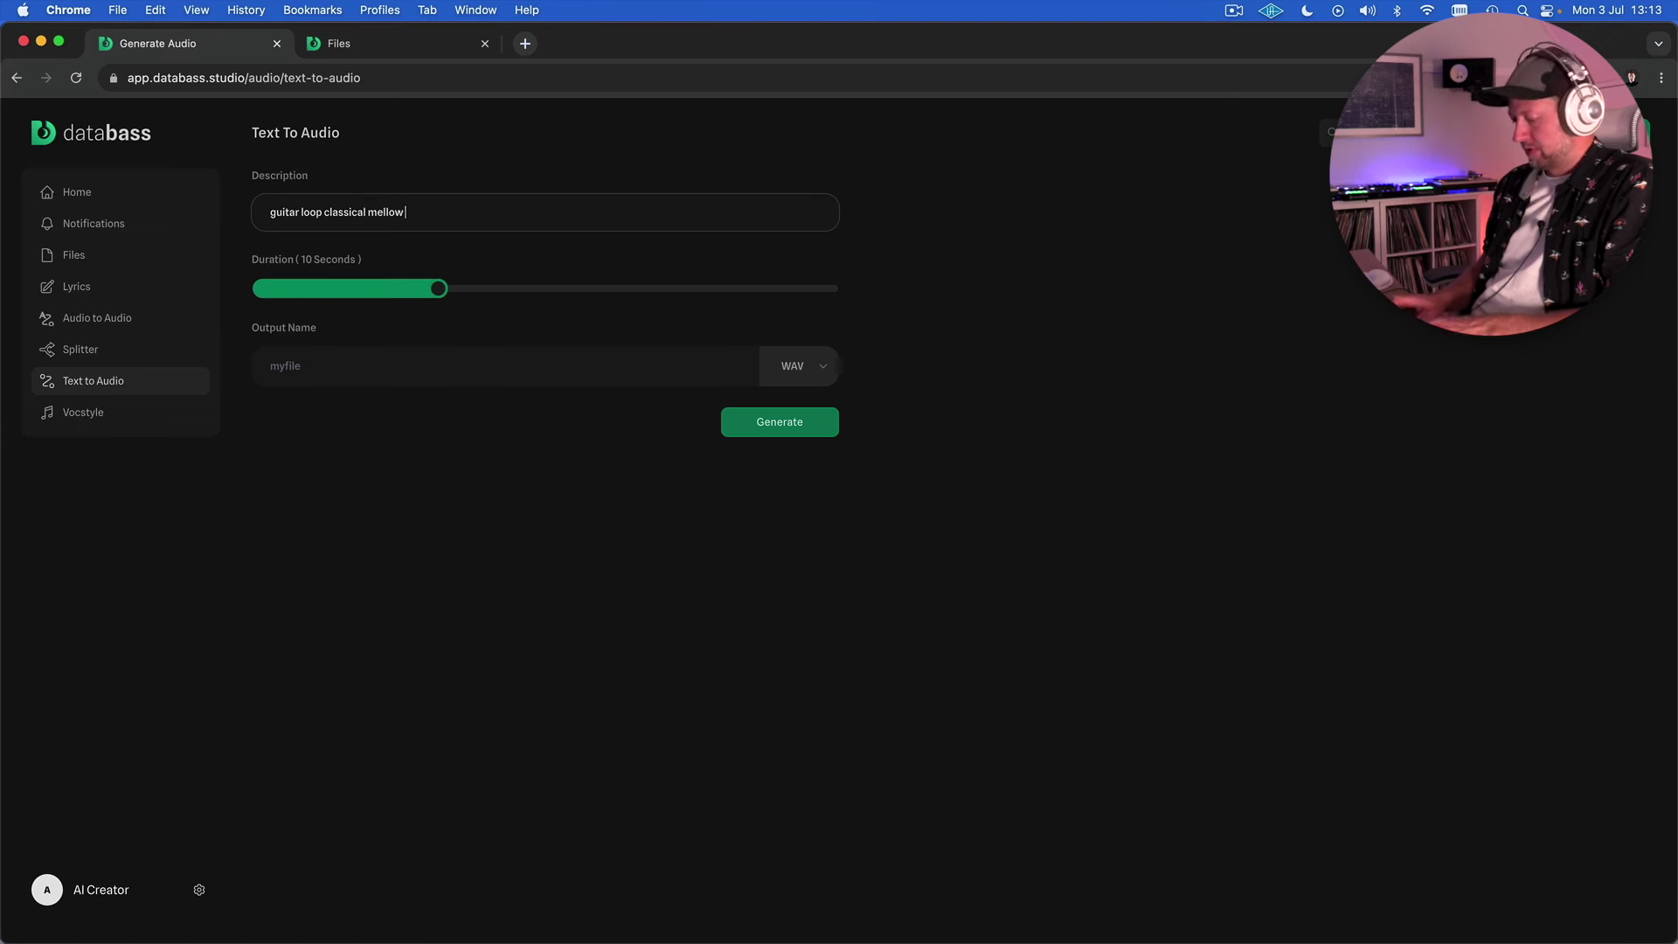
text(oft)
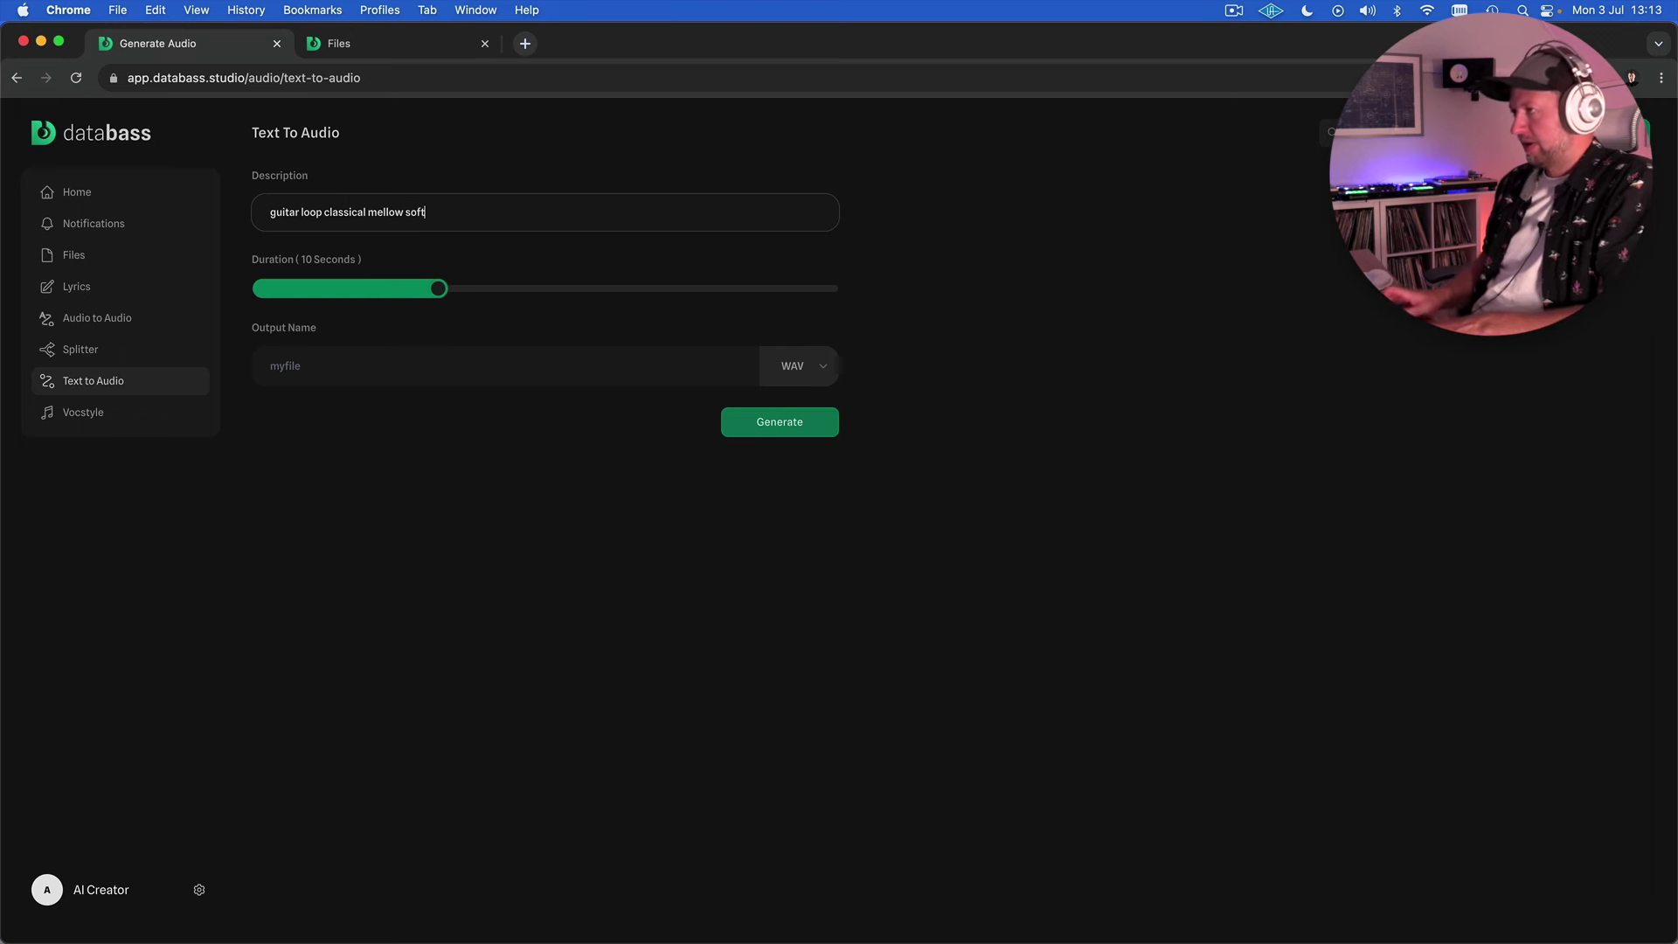
click(558, 363)
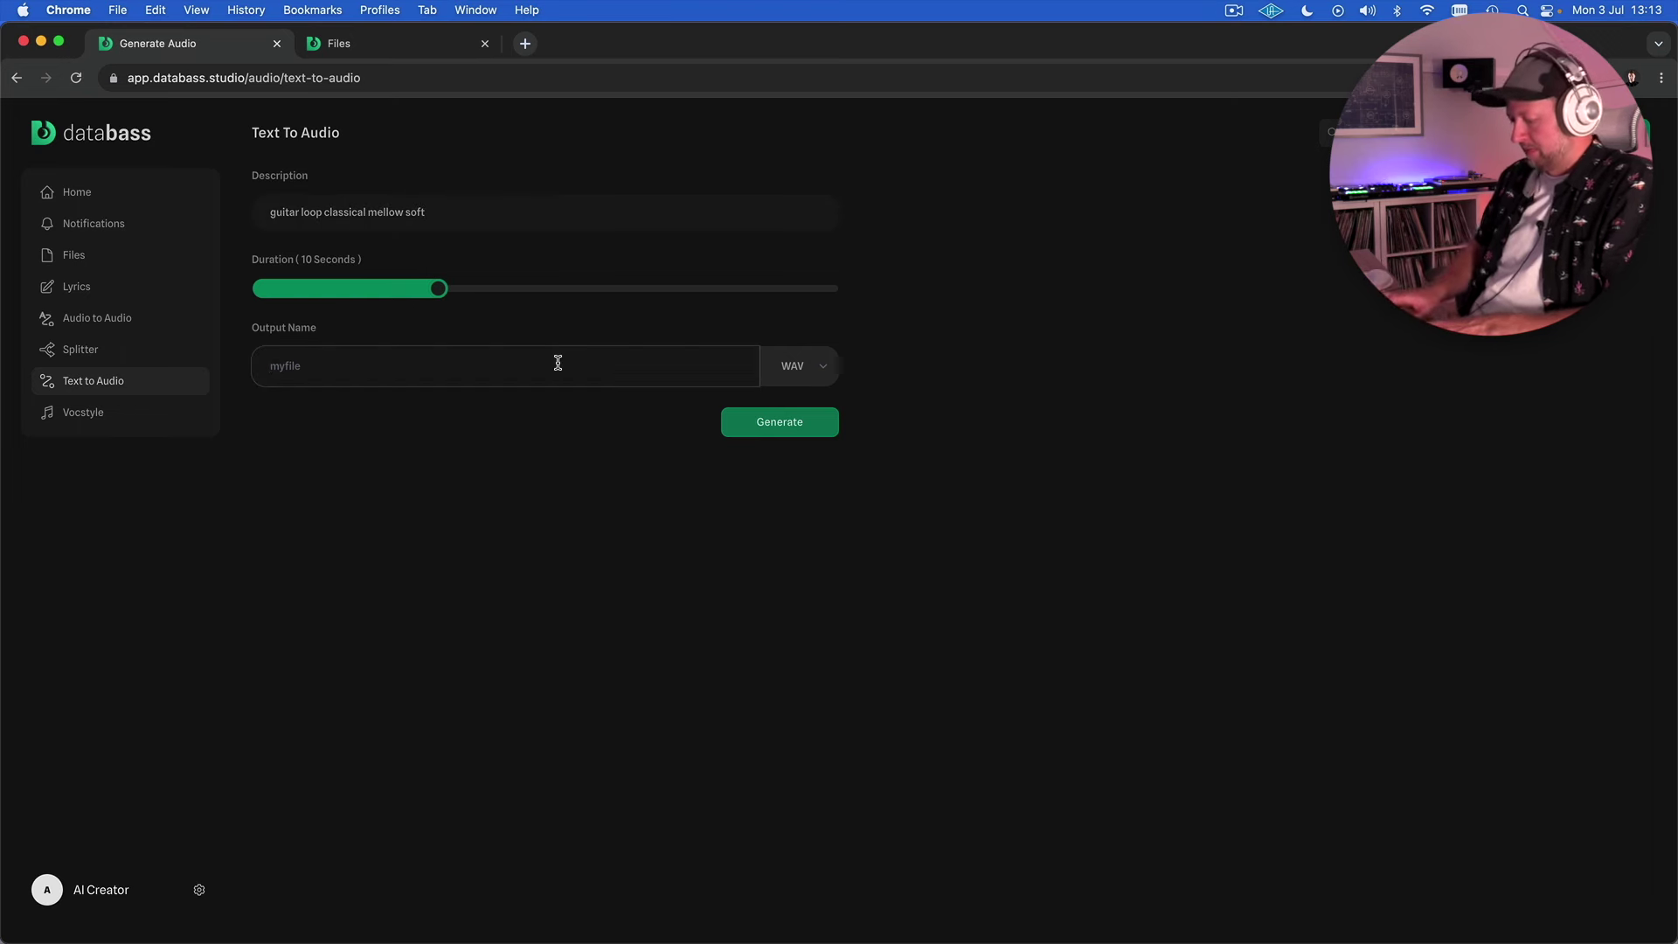
text(guitar)
click(812, 434)
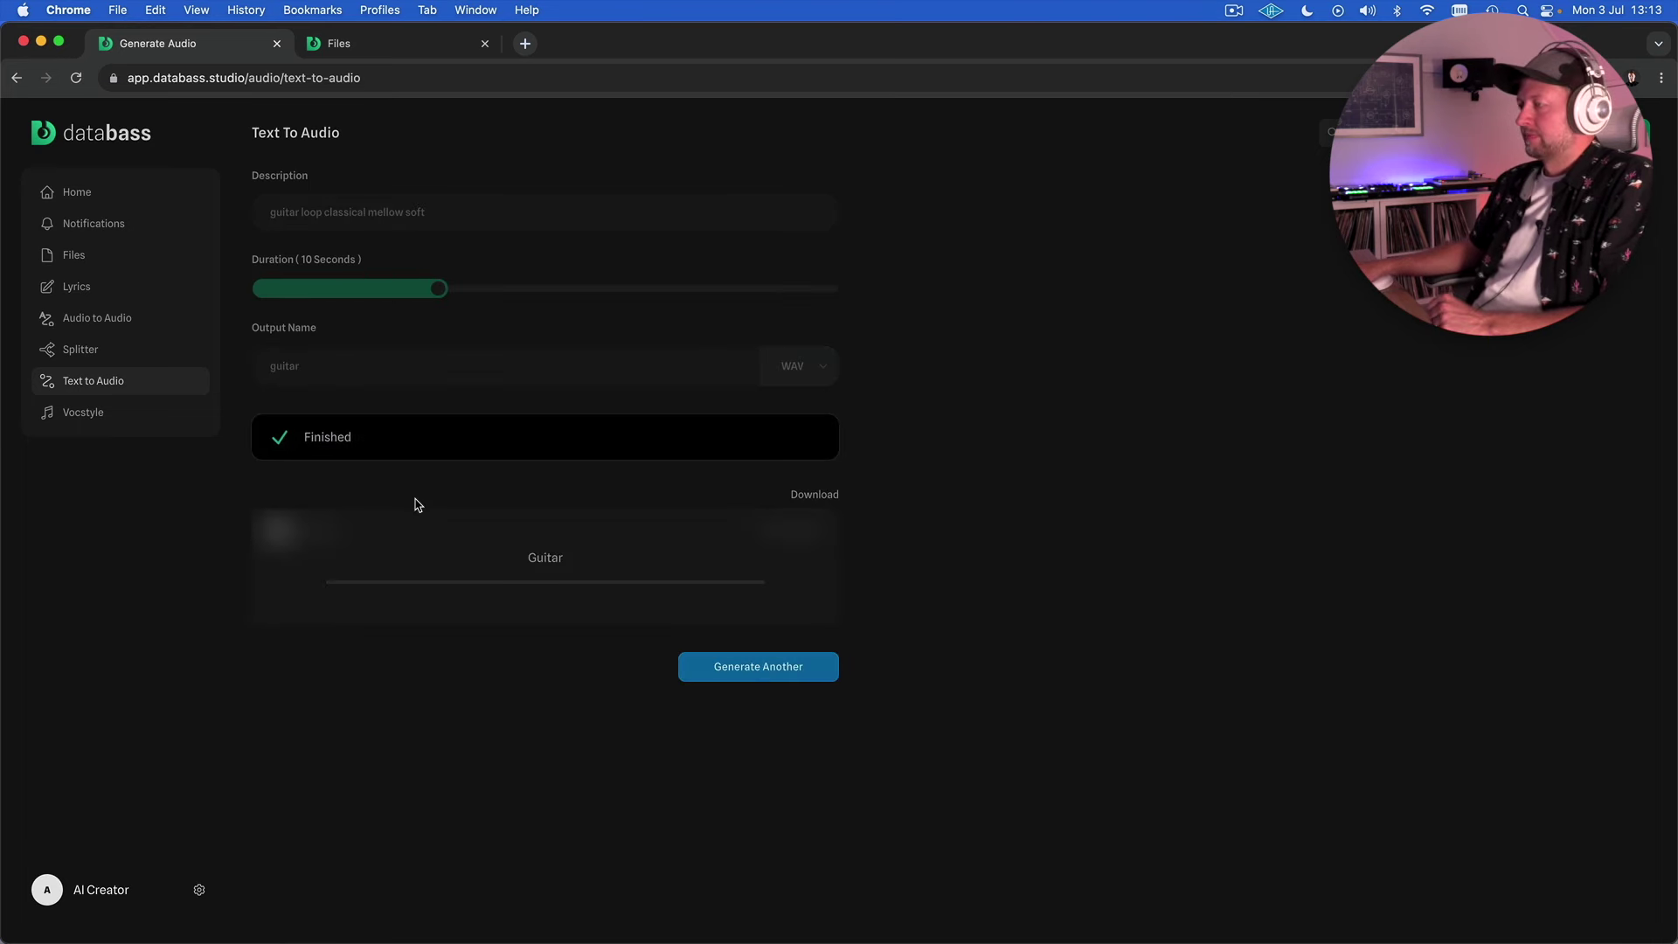
Step: Play the generated Guitar clip, then replay it from the start
click(274, 534)
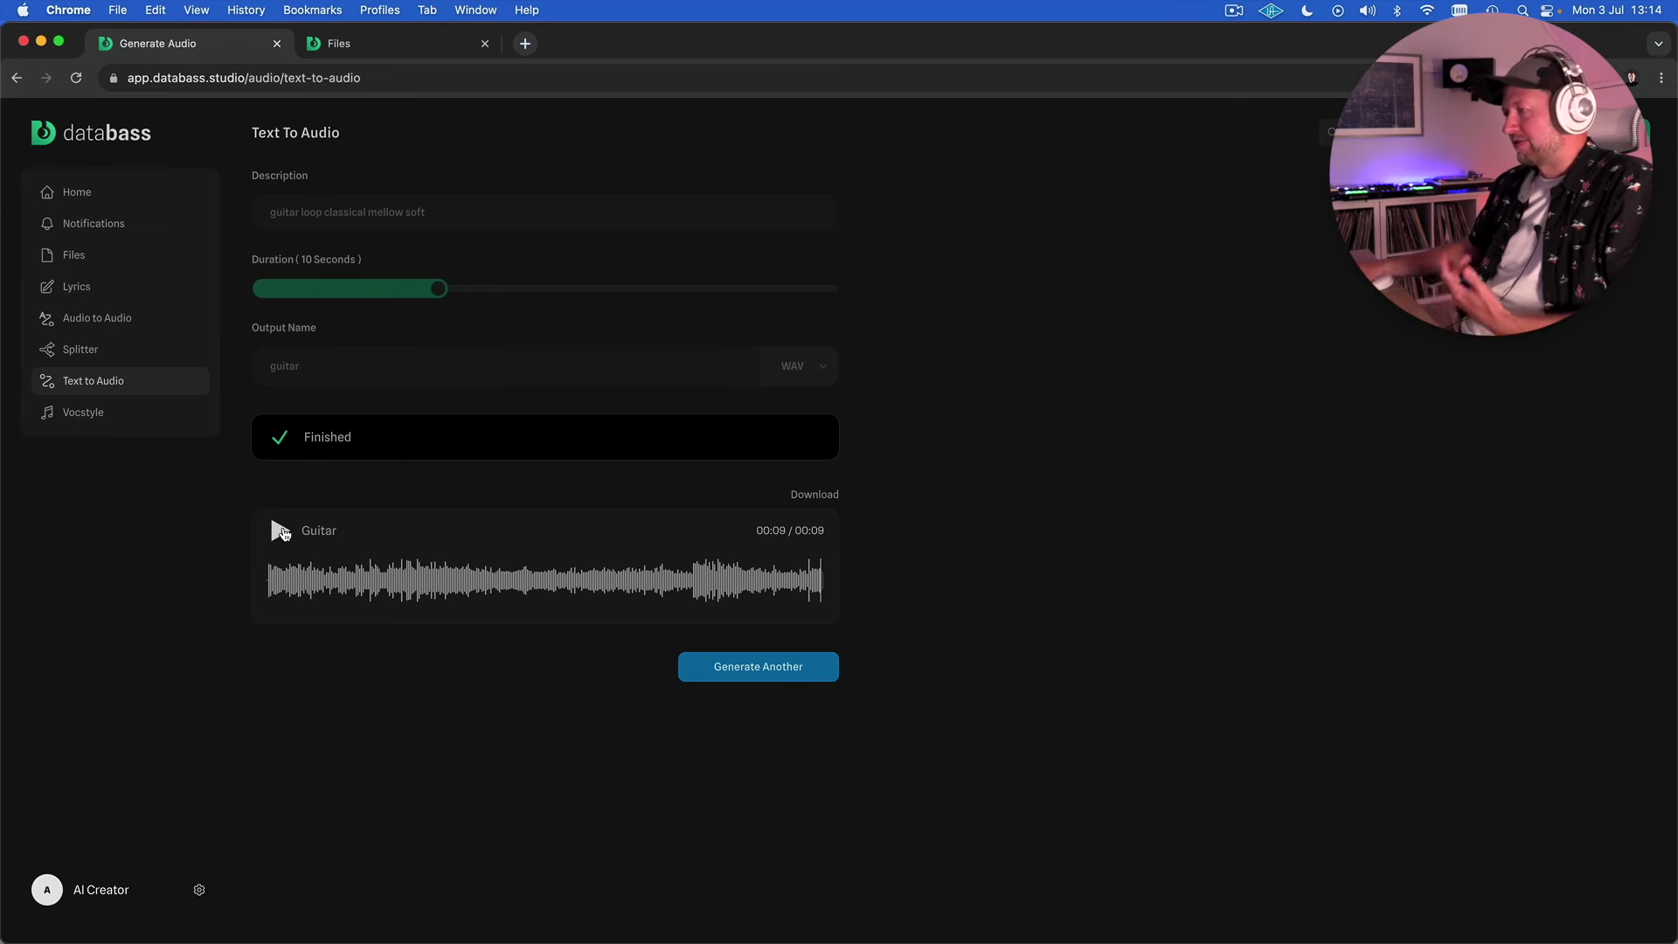
click(282, 530)
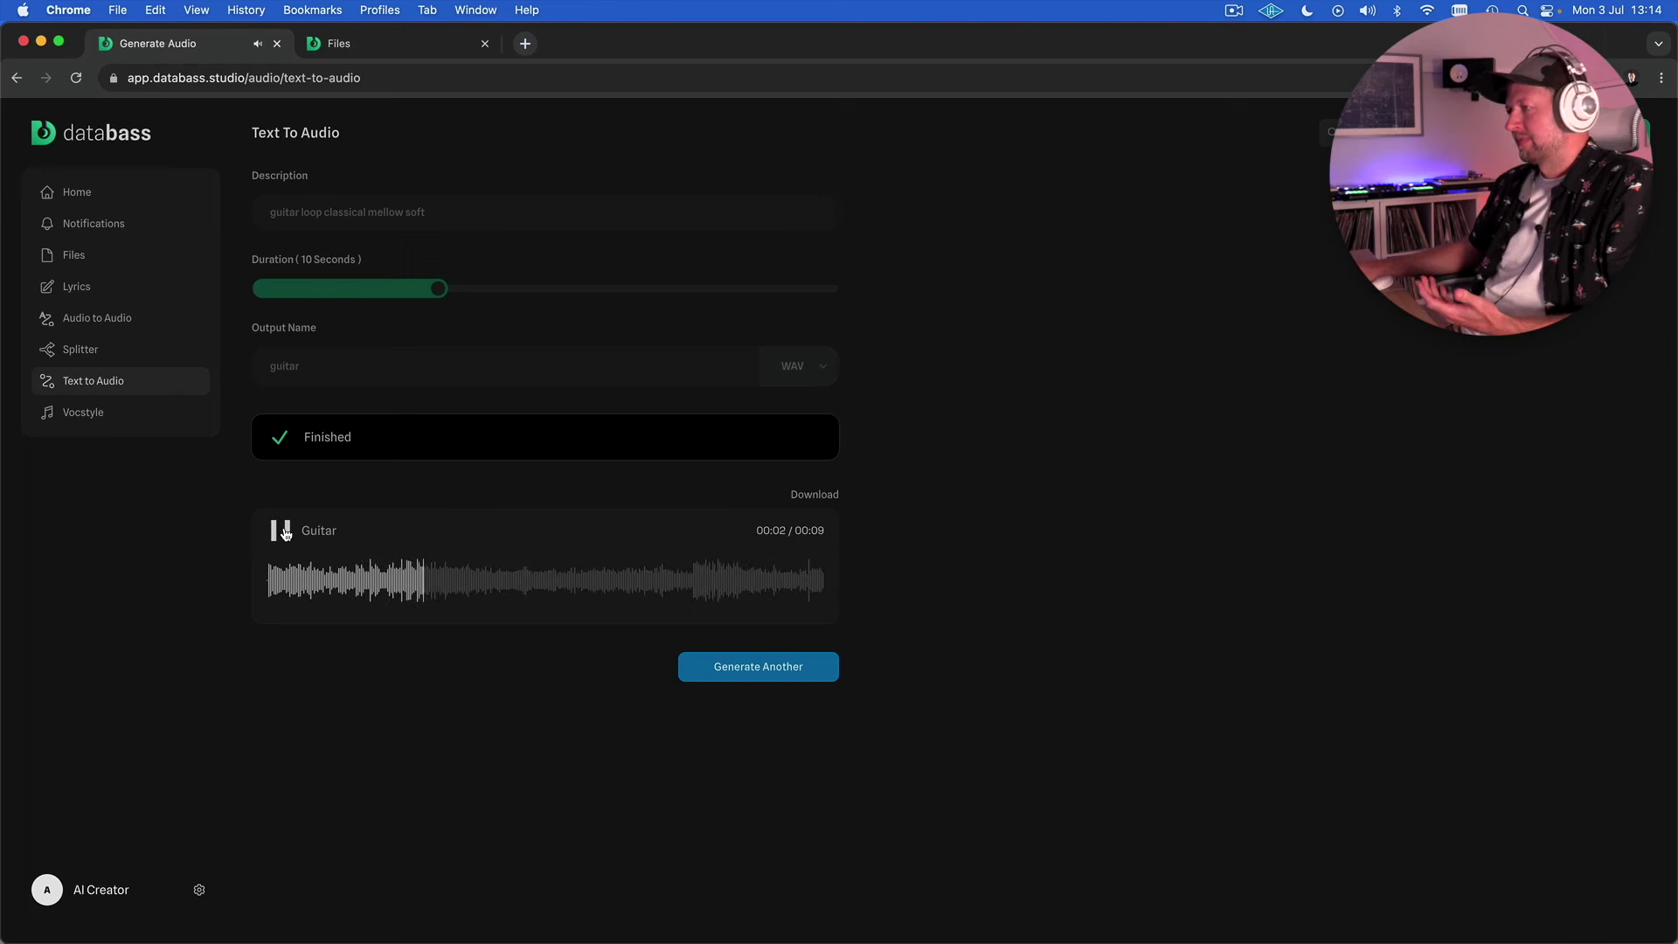
Step: Pause the Guitar clip and start a new clip described 'piano chopin arpeggio bright energetic hook'
click(282, 530)
click(791, 667)
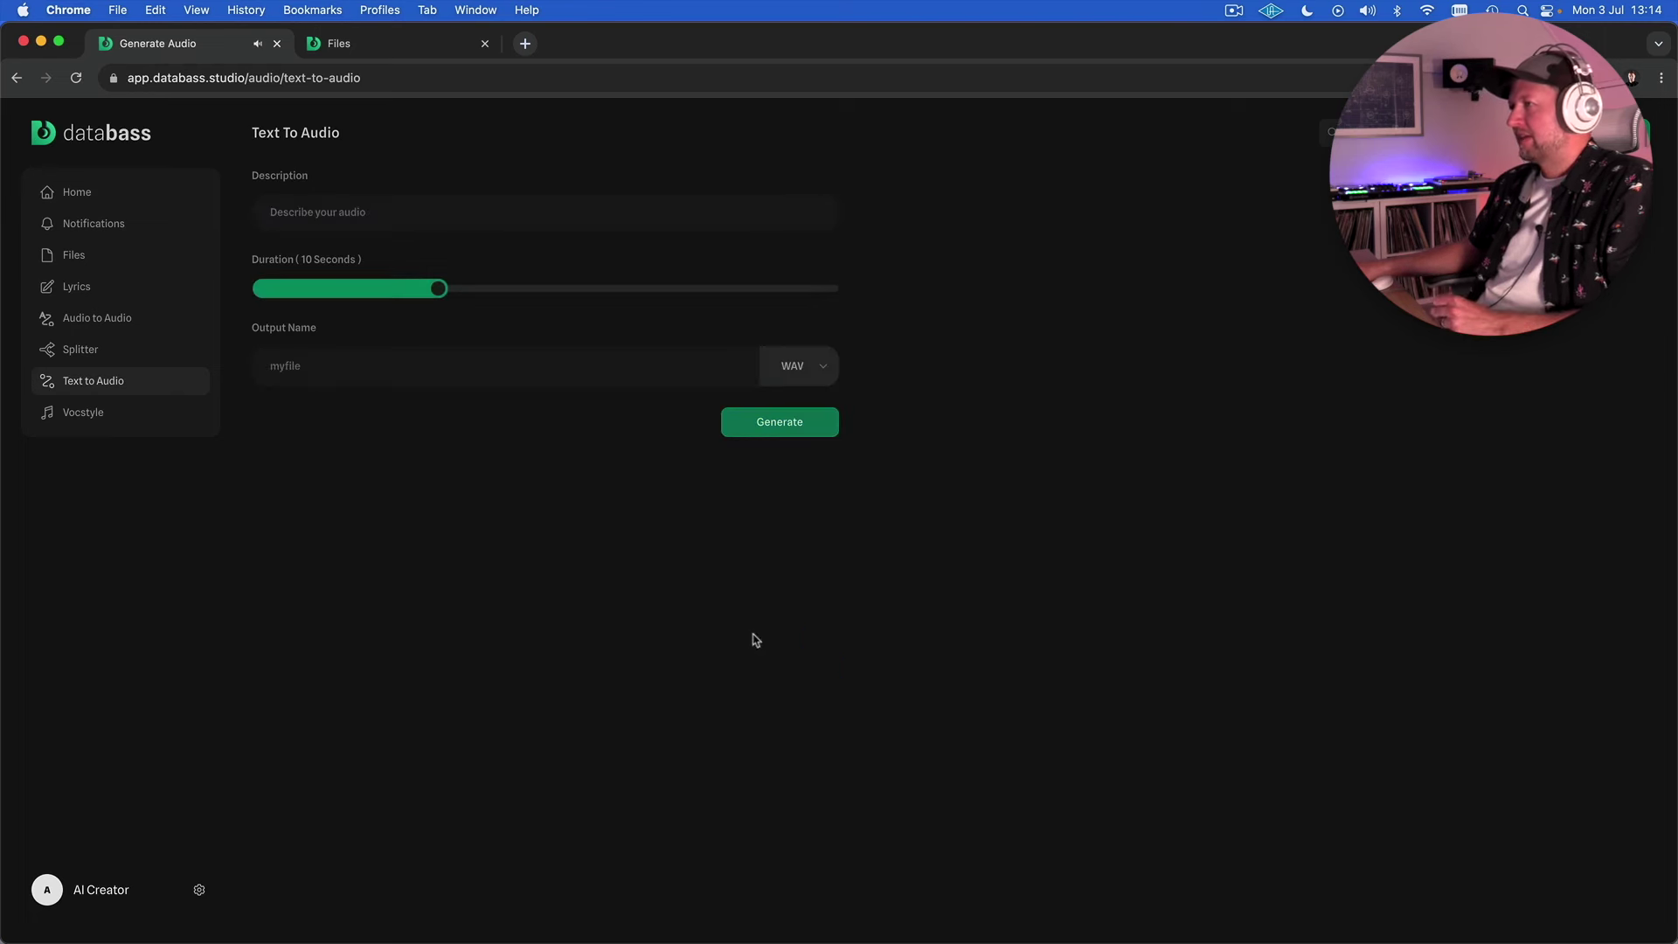
click(275, 210)
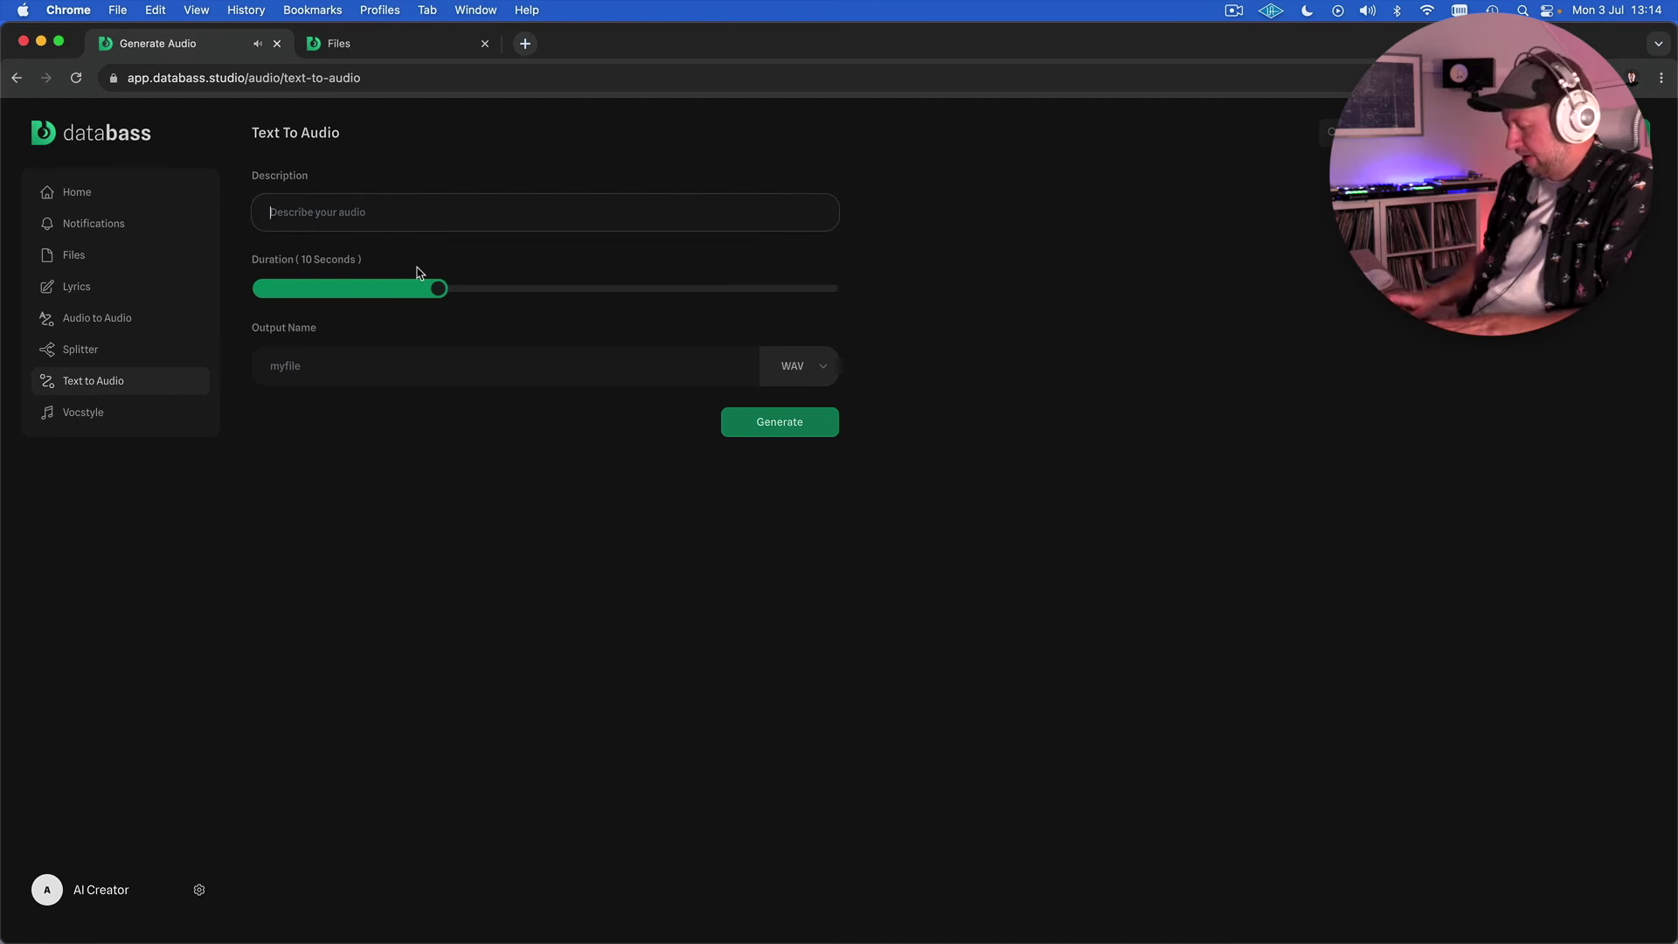
text(piano chopin arpeggio bright energetic)
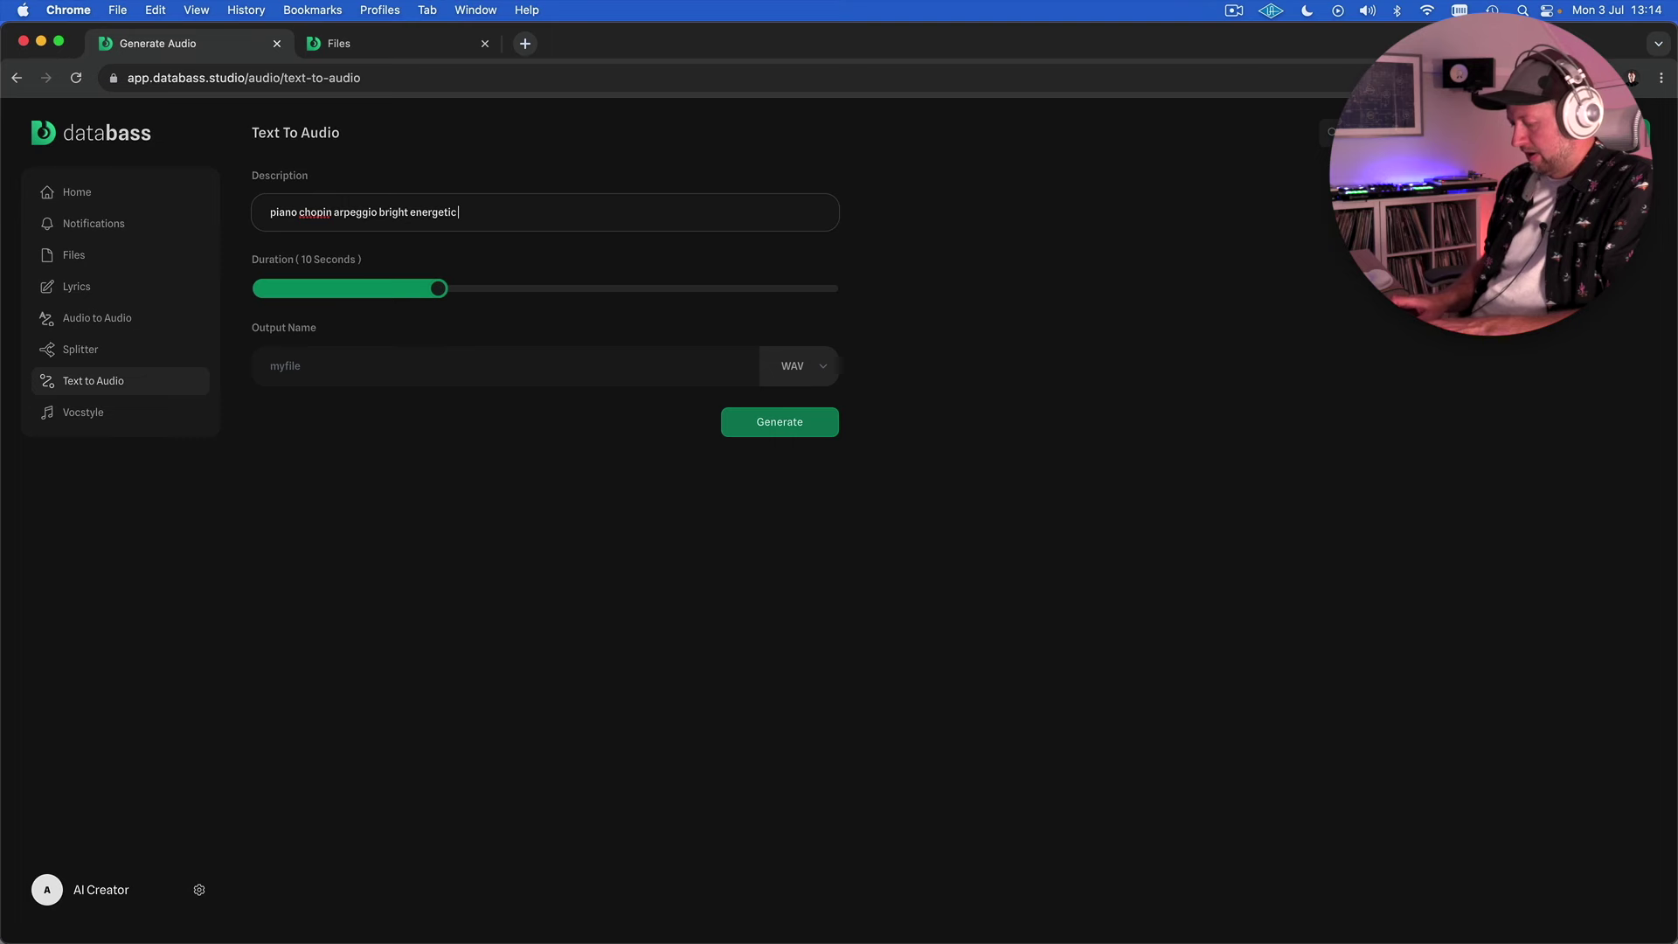
text(ok)
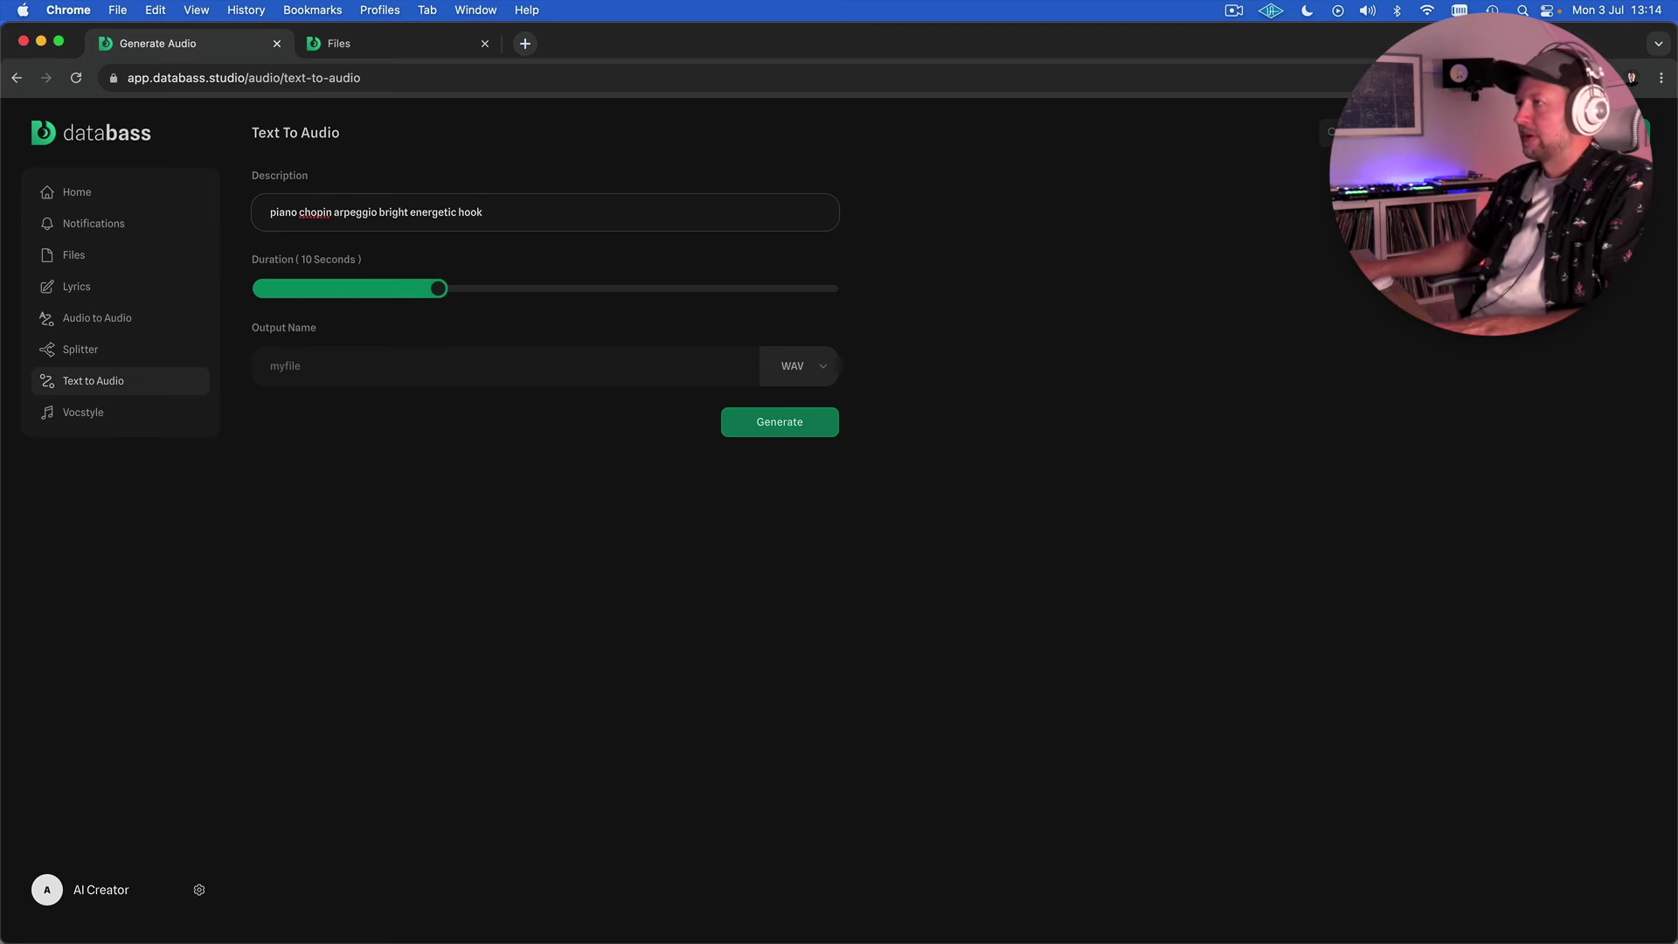
Step: Name the output 'piano' and generate the clip
click(341, 367)
text(pi)
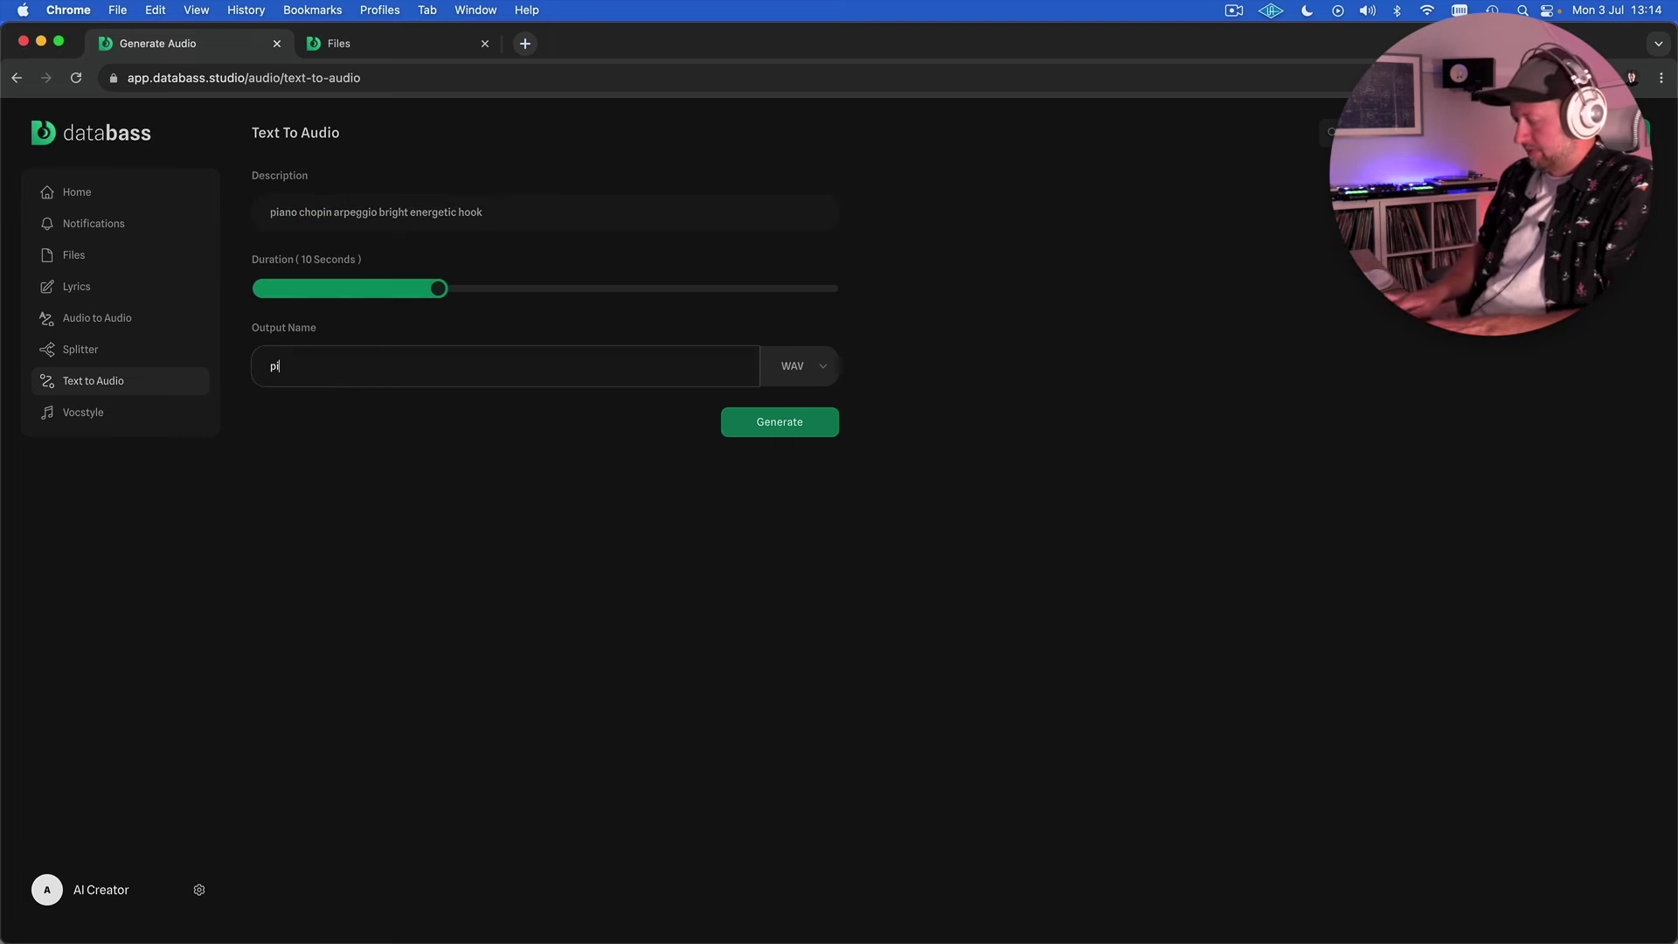
text(ano)
click(766, 421)
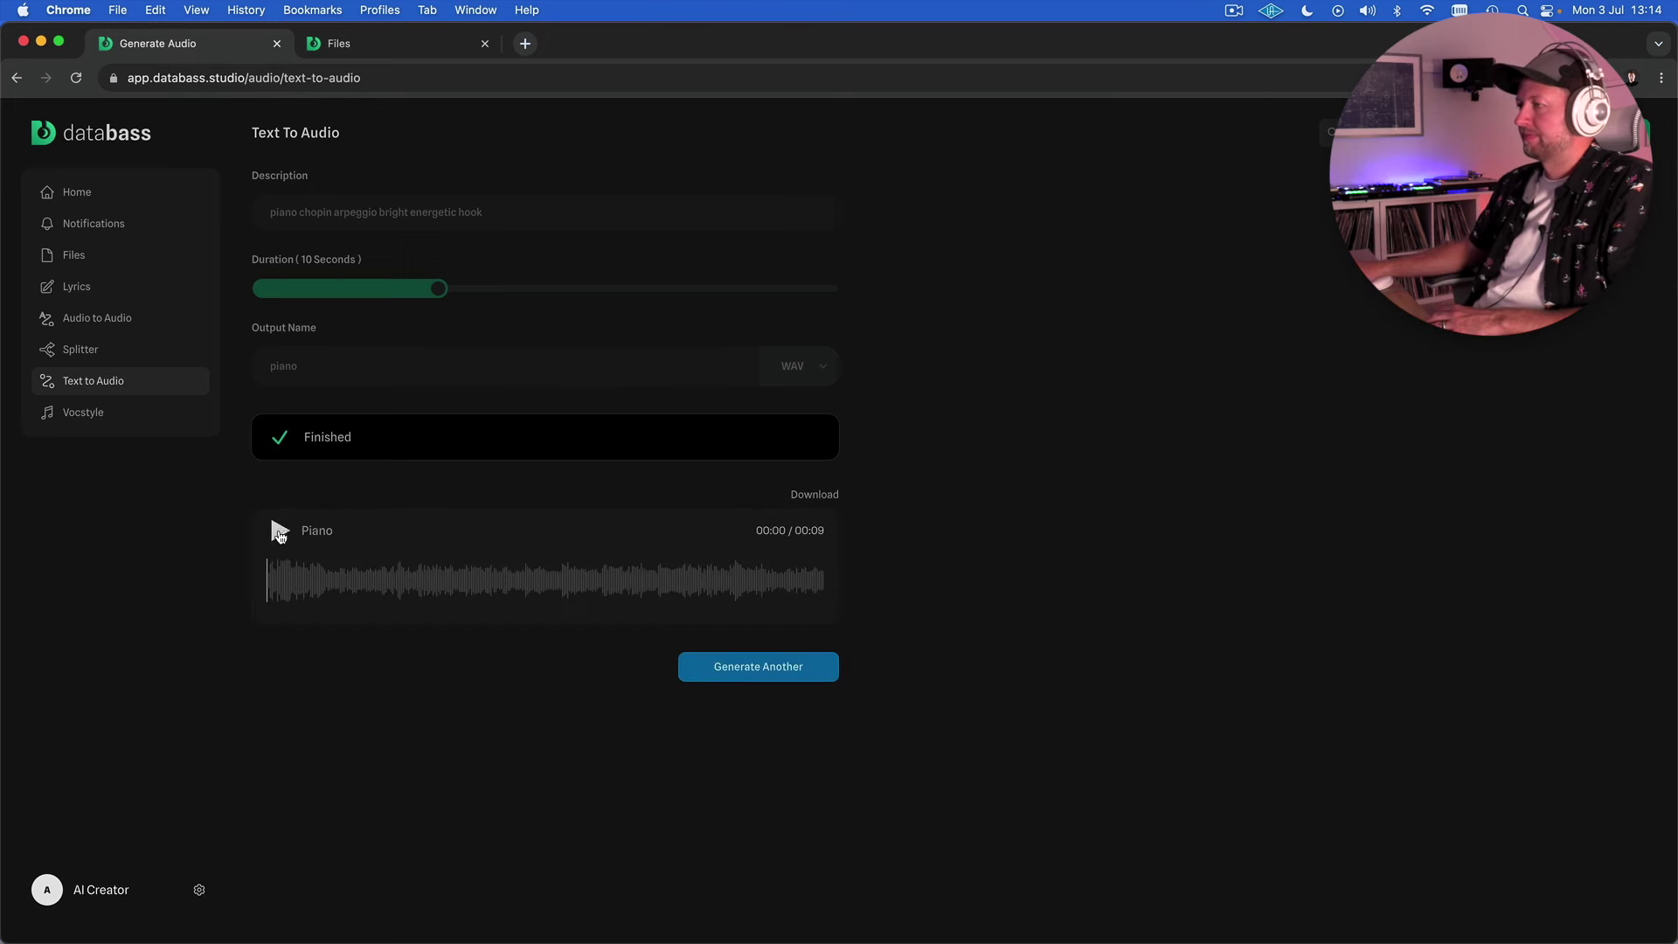
Step: Play back the 9-second Piano clip on the Text To Audio page
click(281, 531)
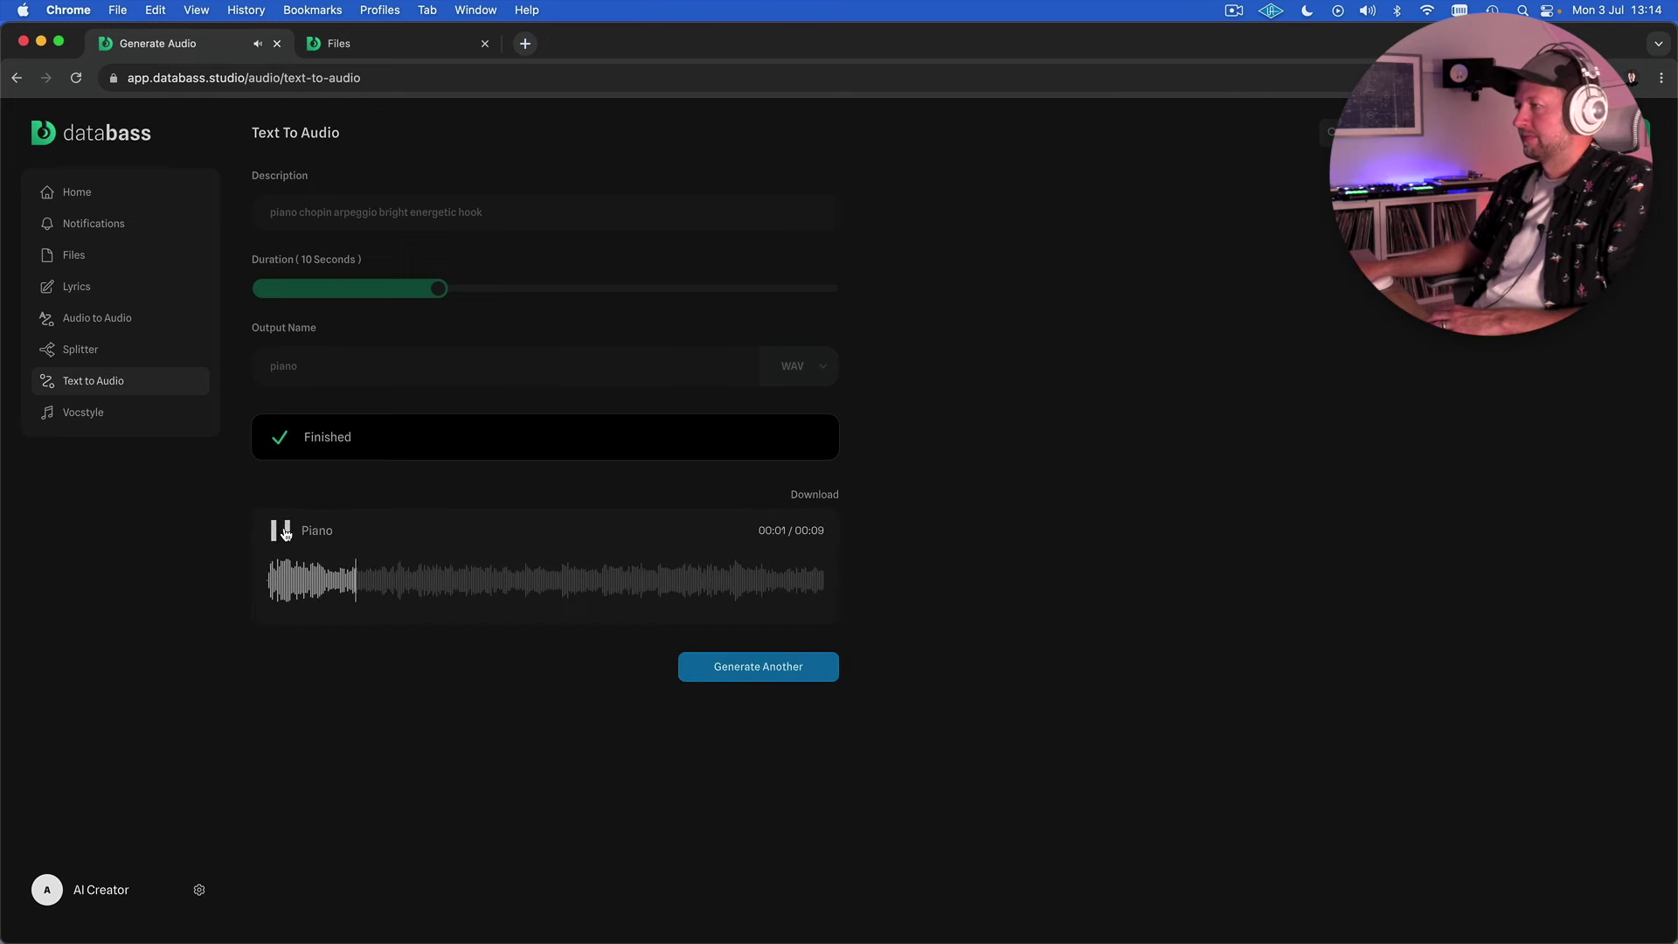